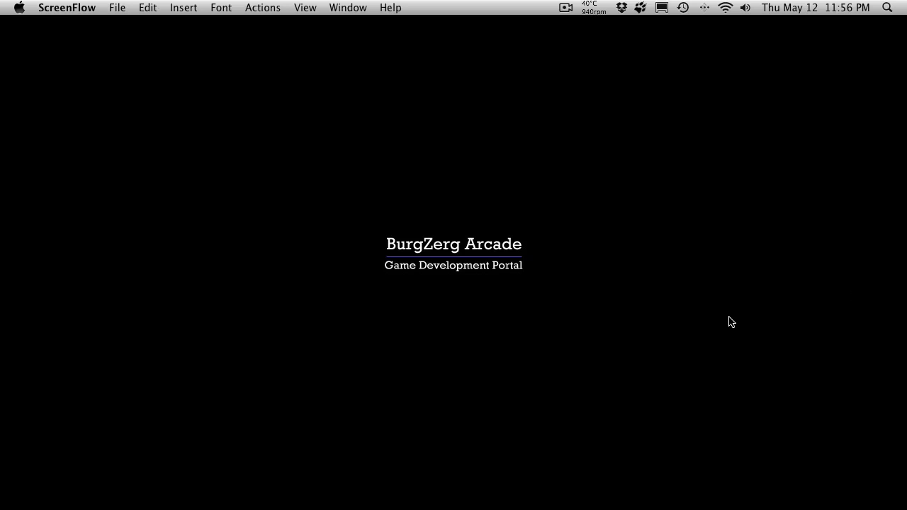
Bring Unity forward, orbit the Tutorial scene to face the three loot chests, and pick the Move tool
{"action": "mouse_move", "coordinate": [257, 494]}
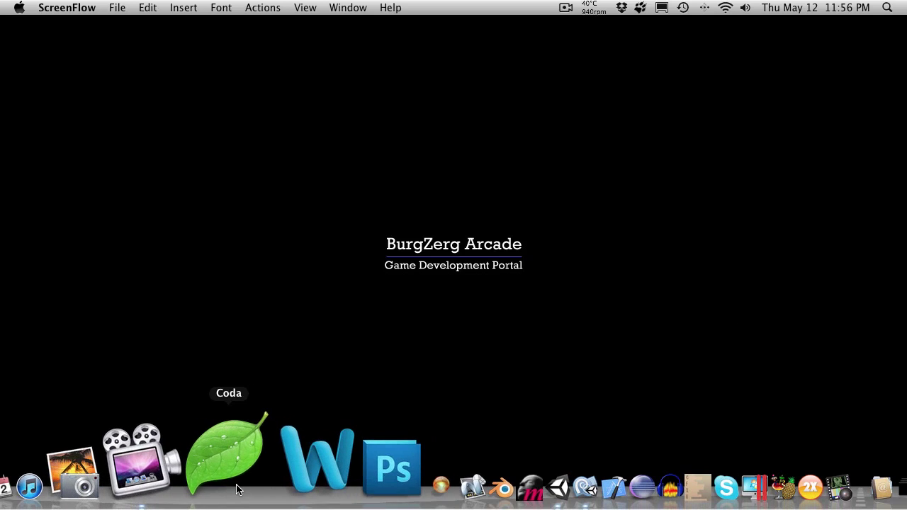
{"action": "left_click", "coordinate": [431, 470]}
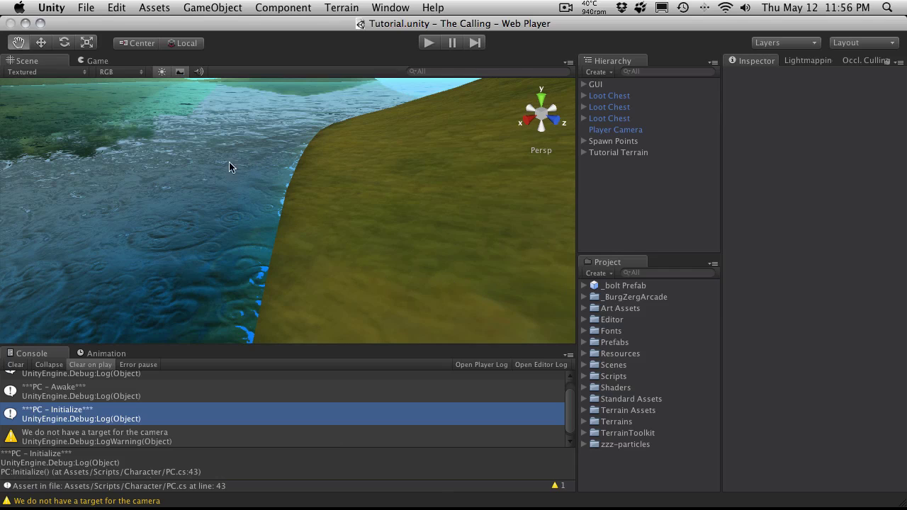
{"action": "left_click_drag", "start_coordinate": [185, 166], "coordinate": [493, 224], "text": "alt"}
{"action": "left_click_drag", "start_coordinate": [294, 300], "coordinate": [448, 102], "text": "alt"}
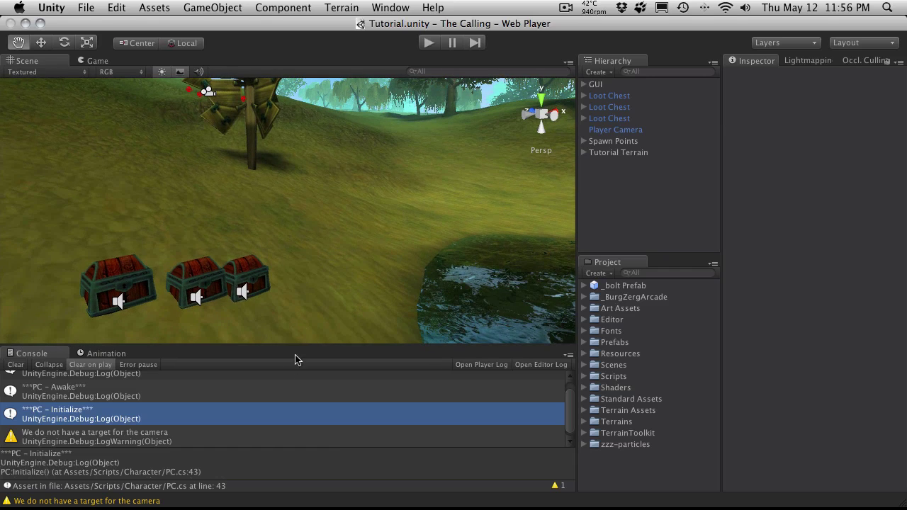
{"action": "left_click_drag", "start_coordinate": [300, 340], "coordinate": [426, 288]}
{"action": "left_click_drag", "start_coordinate": [428, 206], "coordinate": [395, 224]}
{"action": "left_click", "coordinate": [40, 44]}
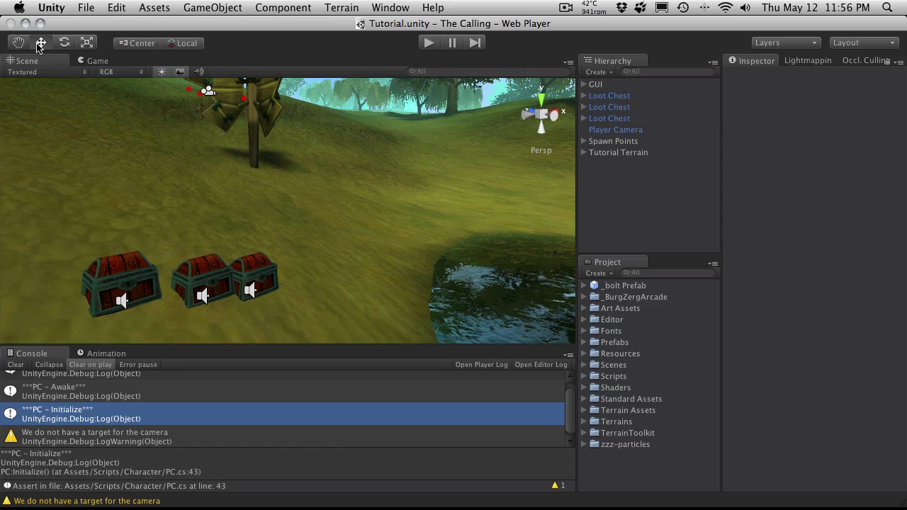
Create a Particle System via GameObject > Create Other, frame it, and raise it slightly beside the chests
{"action": "left_click", "coordinate": [185, 7]}
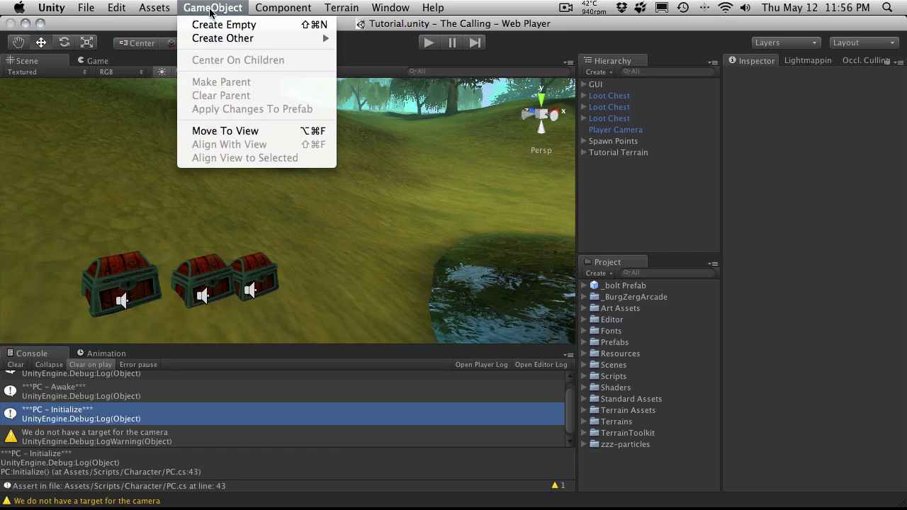
{"action": "mouse_move", "coordinate": [243, 44]}
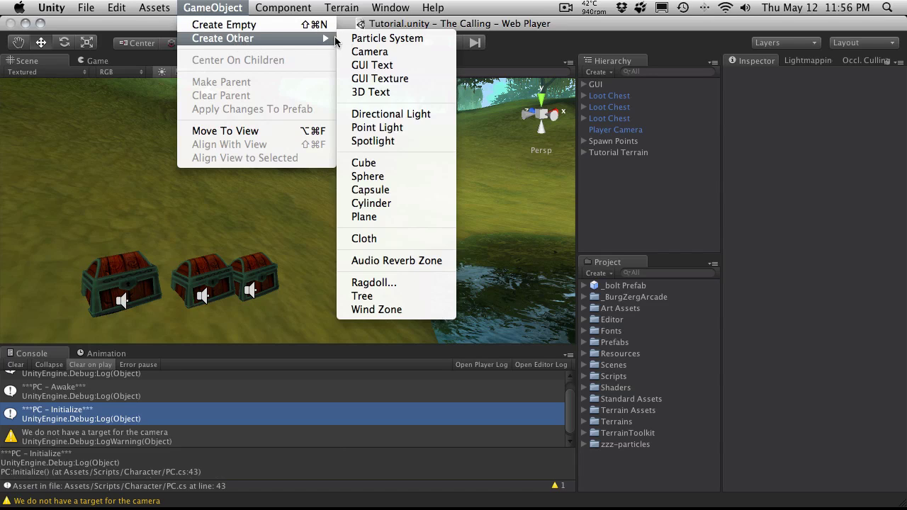
{"action": "left_click", "coordinate": [369, 39]}
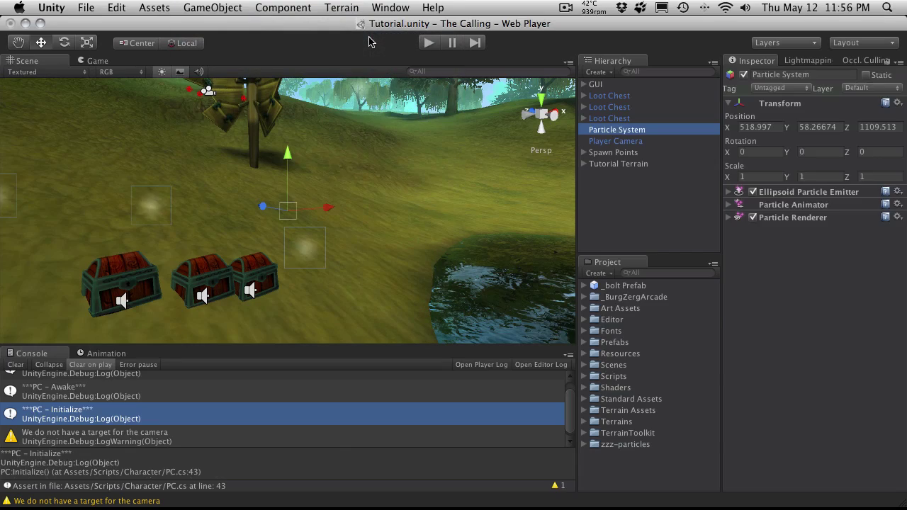
{"action": "key", "text": "f"}
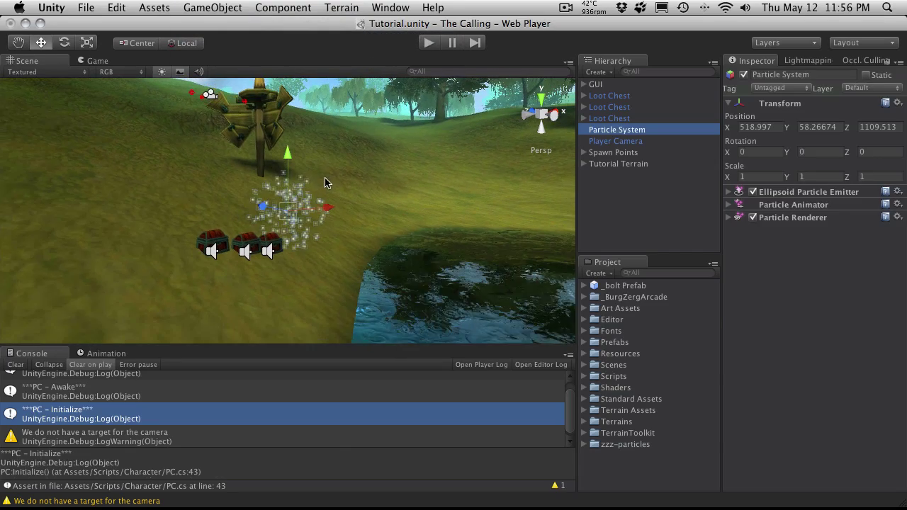
{"action": "left_click_drag", "start_coordinate": [157, 194], "coordinate": [287, 266], "text": "alt"}
{"action": "left_click_drag", "start_coordinate": [229, 202], "coordinate": [184, 240], "text": "alt"}
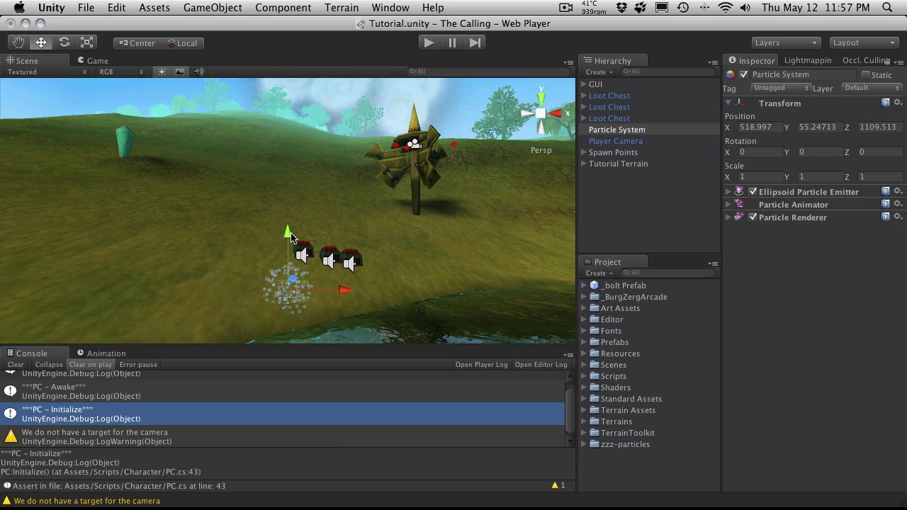
{"action": "left_click_drag", "start_coordinate": [290, 237], "coordinate": [445, 243]}
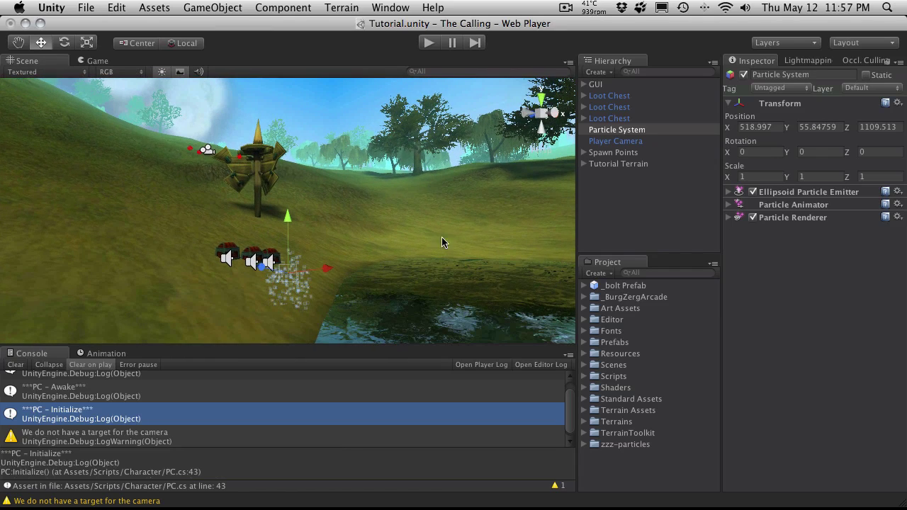
Expand and collapse the Ellipsoid Particle Emitter, Particle Animator and Particle Renderer sections in turn
{"action": "left_click", "coordinate": [729, 193]}
{"action": "left_click", "coordinate": [729, 193]}
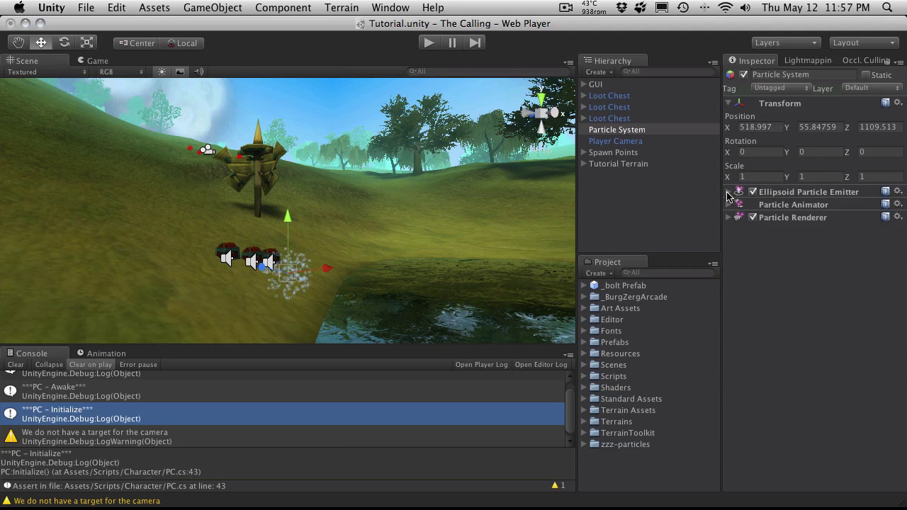
{"action": "left_click", "coordinate": [729, 205]}
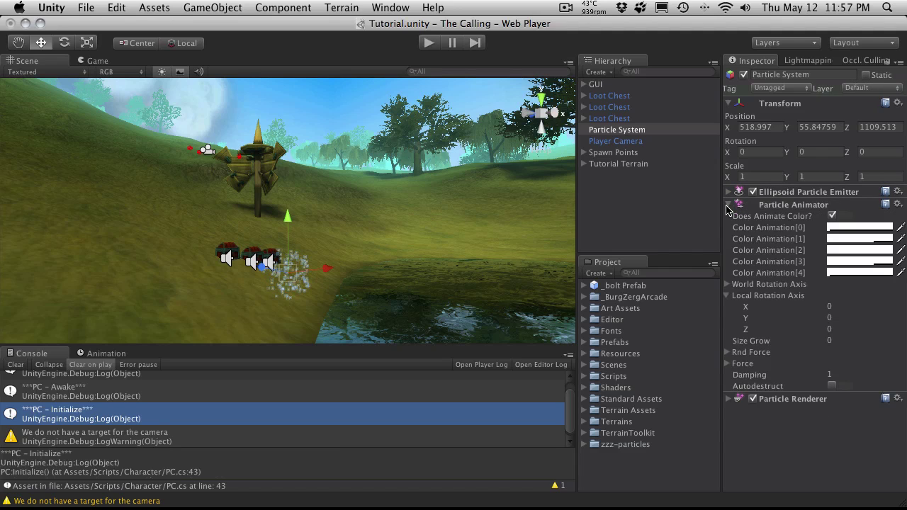
{"action": "left_click", "coordinate": [728, 205]}
{"action": "left_click", "coordinate": [731, 218]}
{"action": "left_click", "coordinate": [731, 218]}
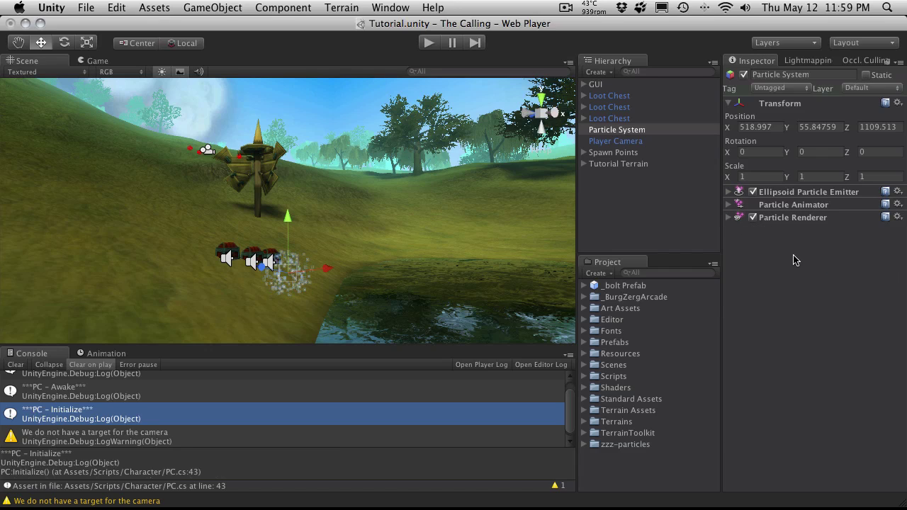
Reopen the Ellipsoid Particle Emitter and switch its Emit option on
{"action": "left_click", "coordinate": [729, 192]}
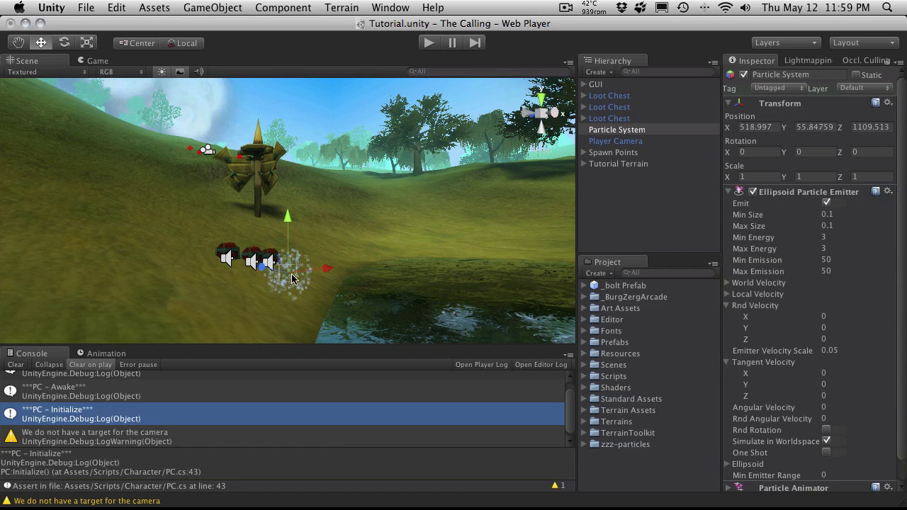
{"action": "scroll", "coordinate": [319, 279], "scroll_direction": "up", "scroll_amount": 2}
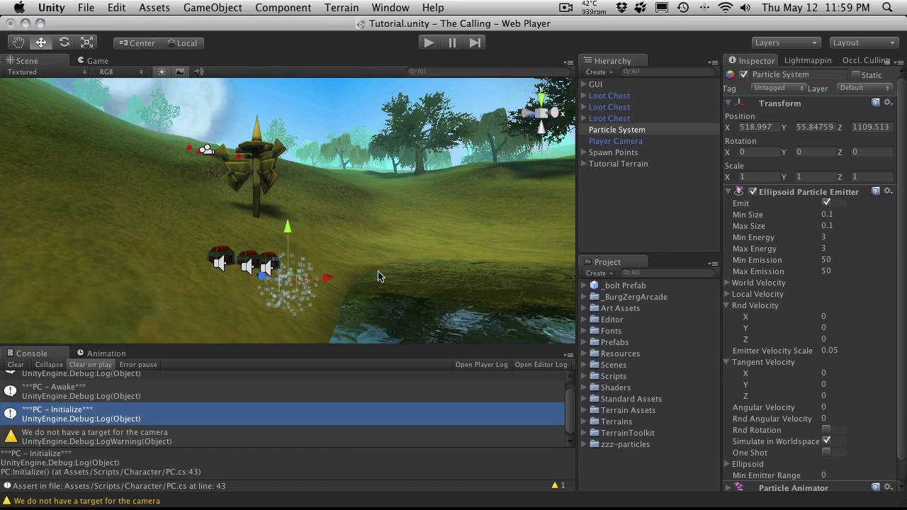
{"action": "left_click", "coordinate": [826, 203]}
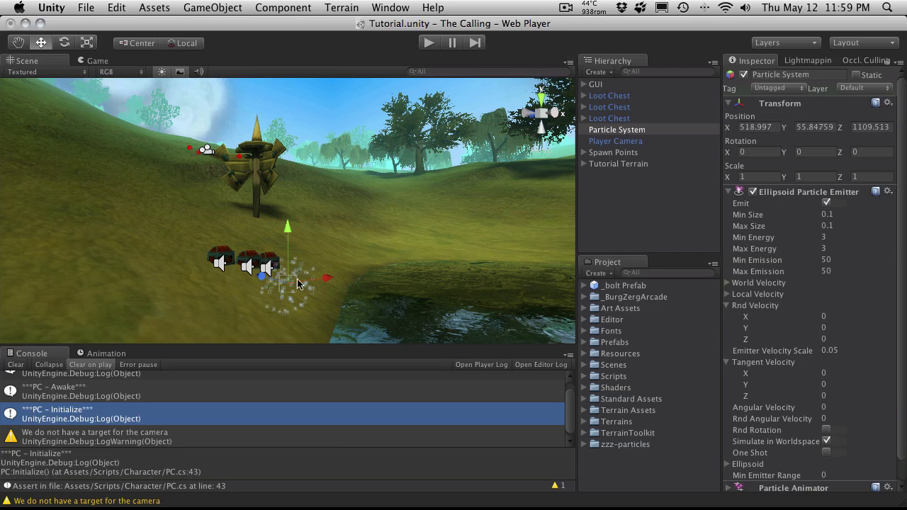
Select and frame the Particle System, inspect Min Energy and Min Emission, and orbit low toward the chests
{"action": "left_click", "coordinate": [628, 130]}
{"action": "key", "text": "f"}
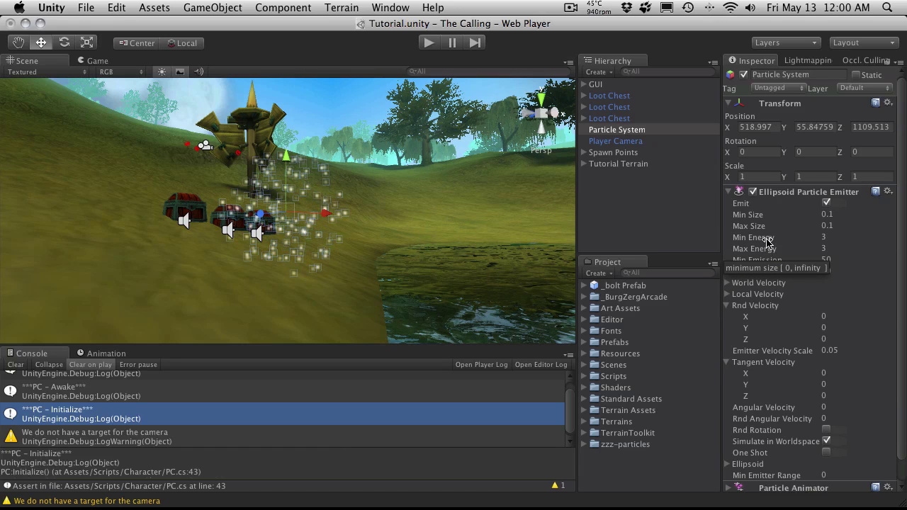
{"action": "left_click", "coordinate": [834, 240]}
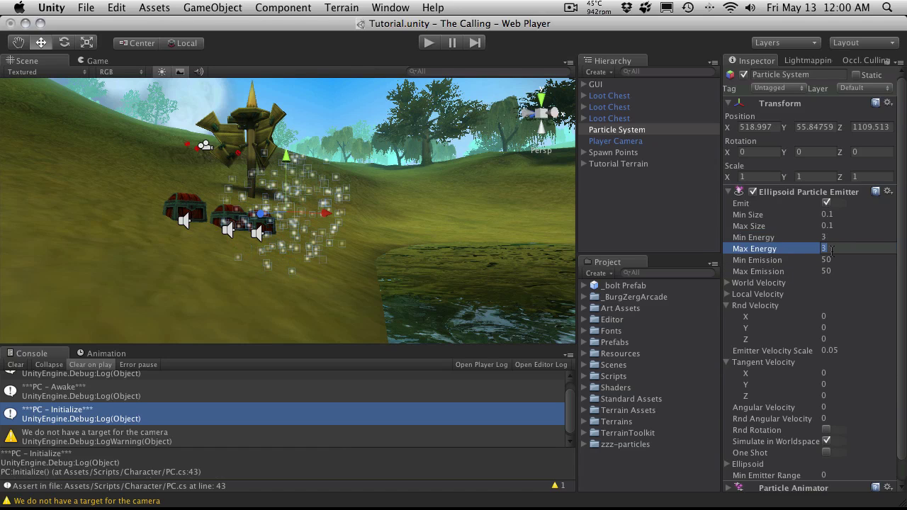
{"action": "left_click", "coordinate": [836, 238]}
{"action": "left_click", "coordinate": [836, 237]}
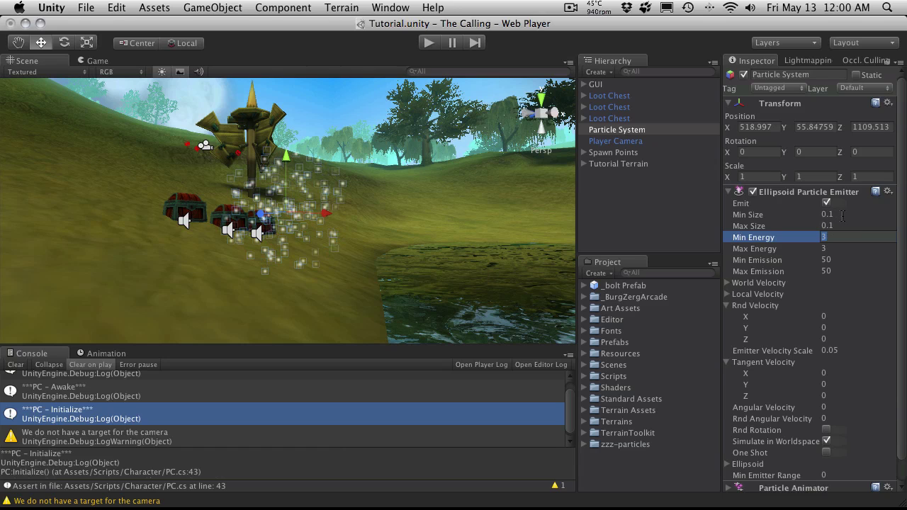
{"action": "left_click", "coordinate": [760, 264]}
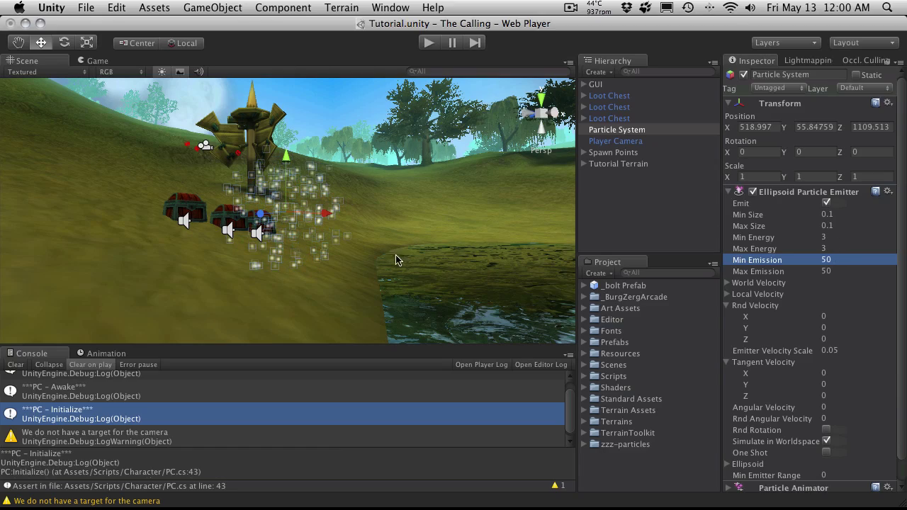
{"action": "left_click_drag", "start_coordinate": [239, 223], "coordinate": [65, 286], "text": "alt"}
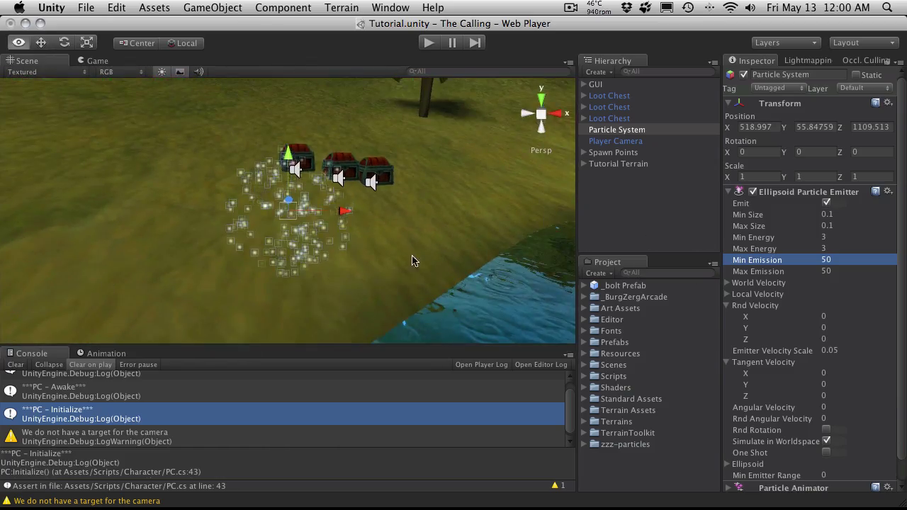
{"action": "left_click_drag", "start_coordinate": [415, 261], "coordinate": [558, 229], "text": "alt"}
Set the emitter's Min Size to 0.5
{"action": "left_click", "coordinate": [840, 213]}
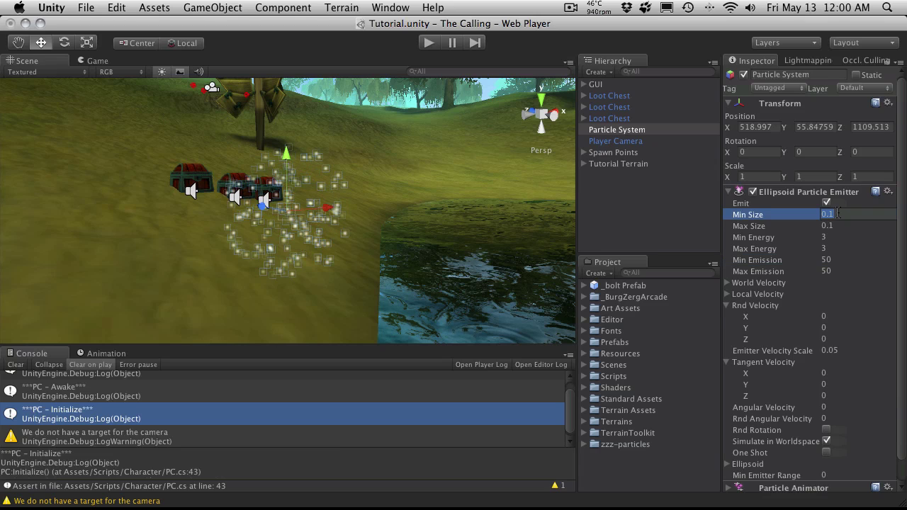
{"action": "key", "text": "BackSpace"}
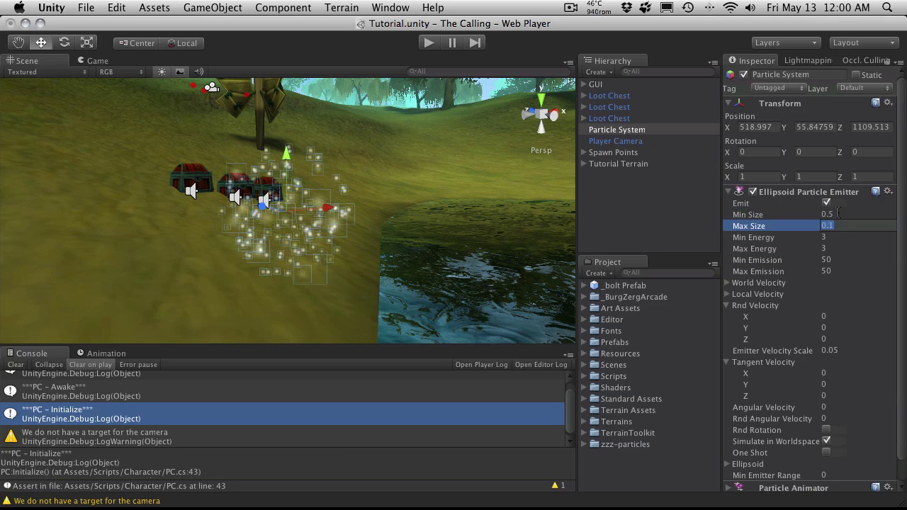
{"action": "type", "text": "0.5"}
{"action": "key", "text": "Return"}
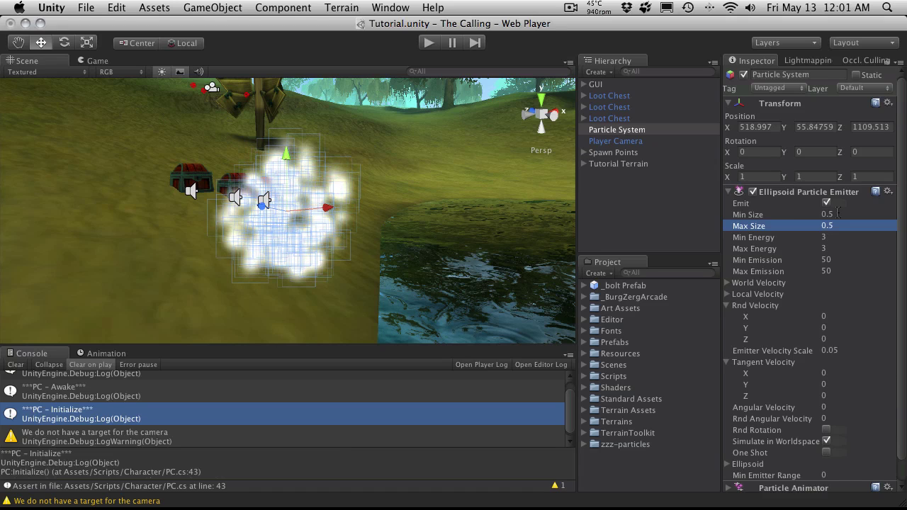
Set Min Energy and Max Energy both to 5 and orbit around the denser particle cloud
{"action": "key", "text": "Tab"}
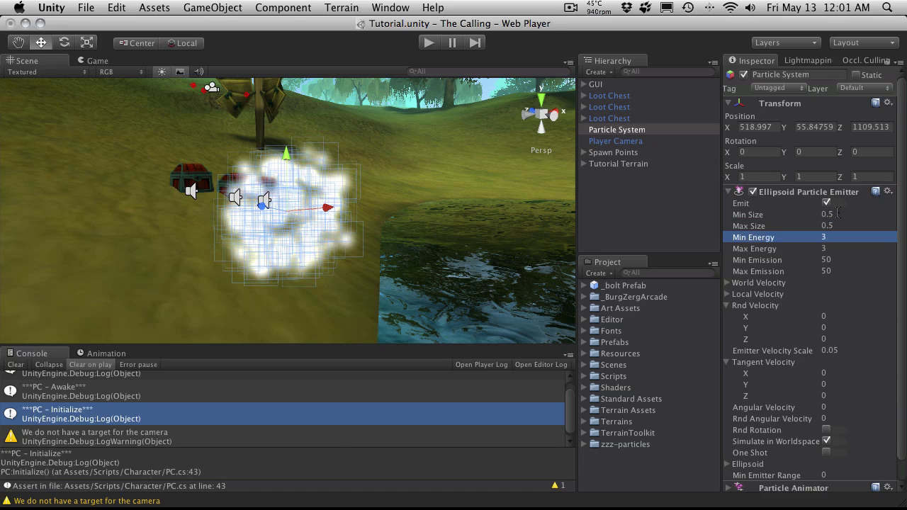
{"action": "key", "text": "Tab"}
{"action": "key", "text": "Tab"}
{"action": "key", "text": "shift+Tab"}
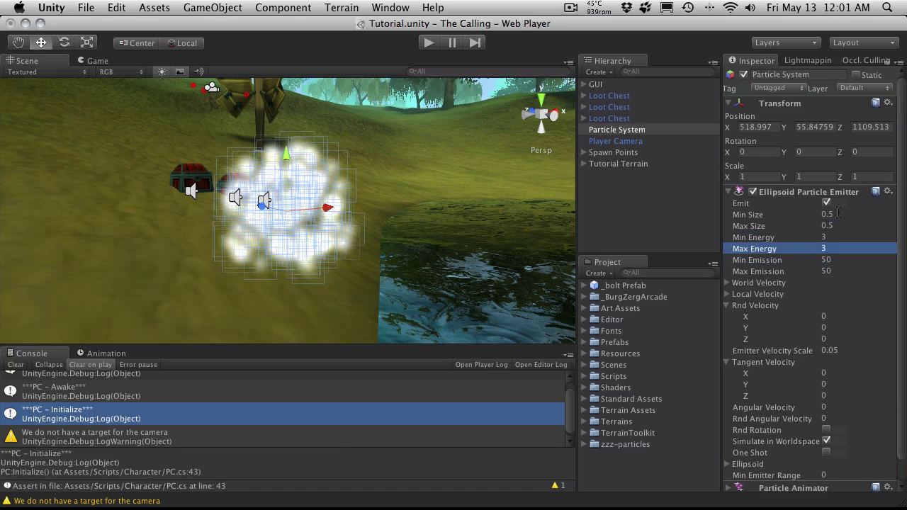
{"action": "key", "text": "shift+Tab"}
{"action": "key", "text": "Return"}
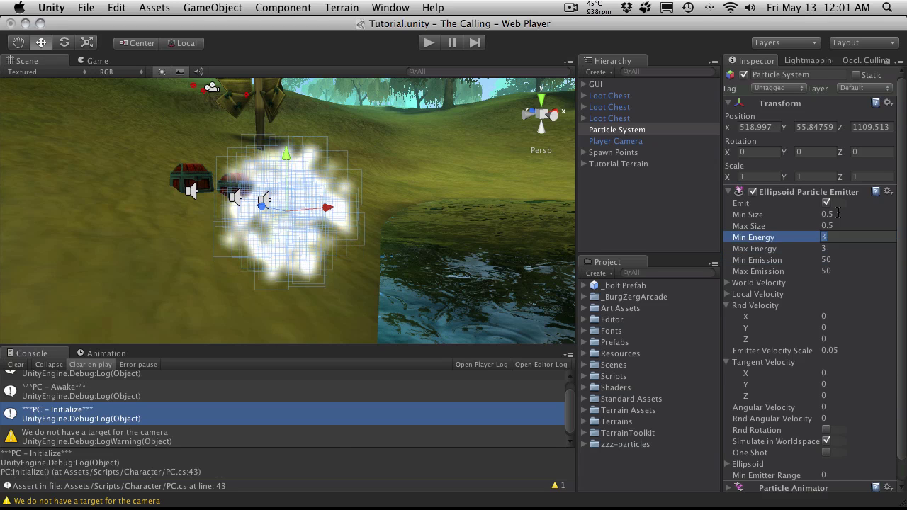
{"action": "type", "text": "5"}
{"action": "key", "text": "Tab"}
{"action": "type", "text": "5"}
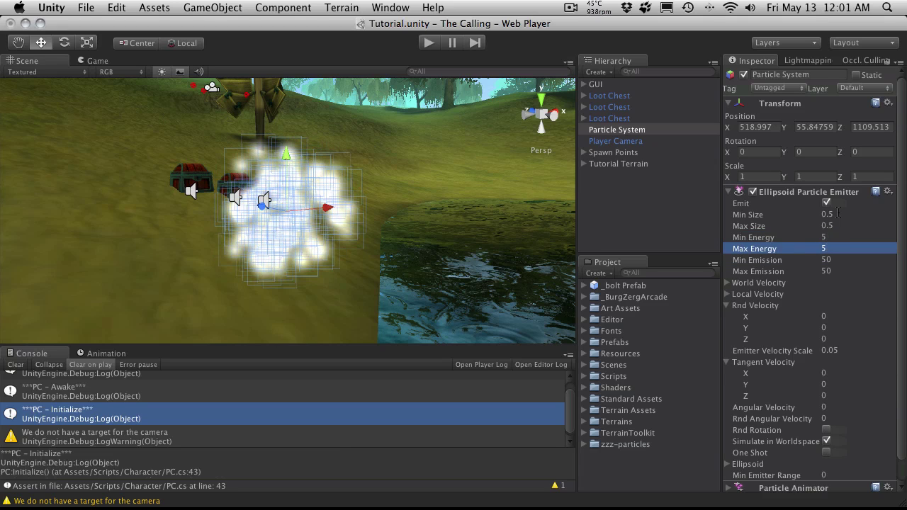
{"action": "key", "text": "Tab"}
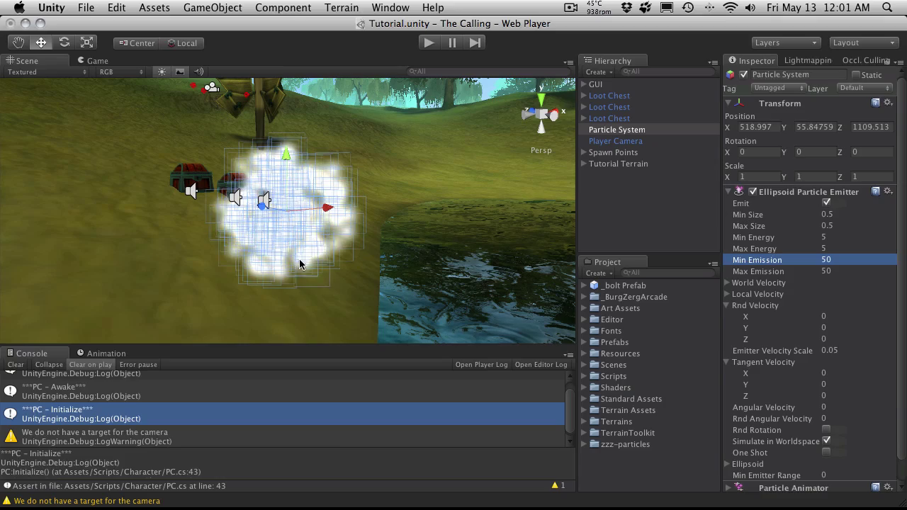
{"action": "left_click_drag", "start_coordinate": [247, 220], "coordinate": [270, 181], "text": "alt"}
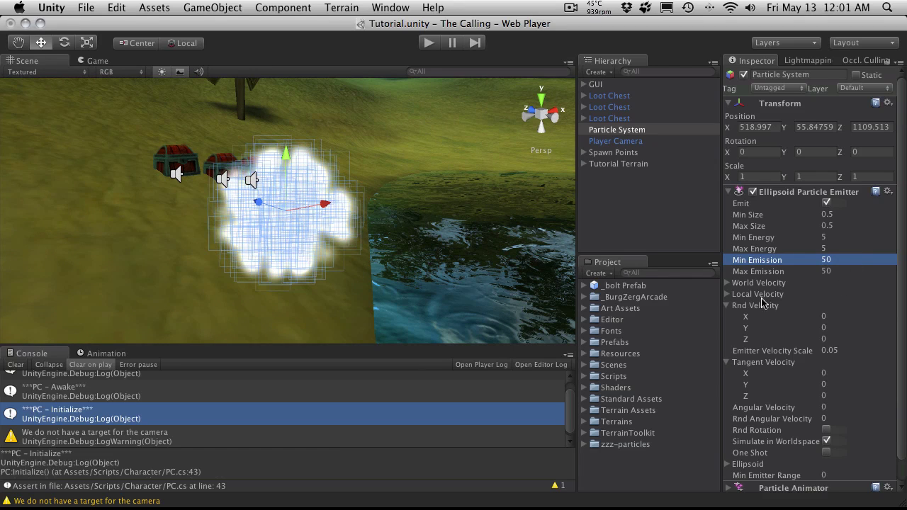
Show World Velocity instead of Rnd Velocity and set its Y to 2 to watch particles rise
{"action": "left_click", "coordinate": [727, 305]}
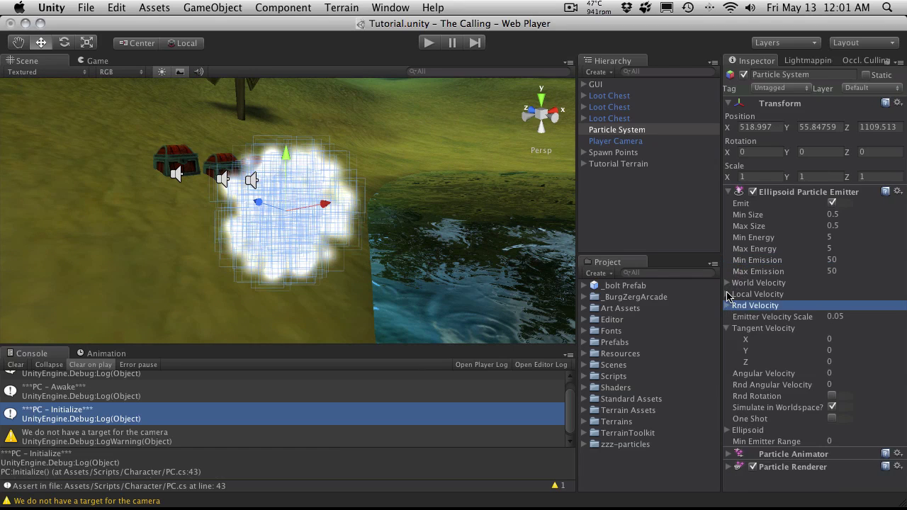
{"action": "left_click", "coordinate": [727, 282]}
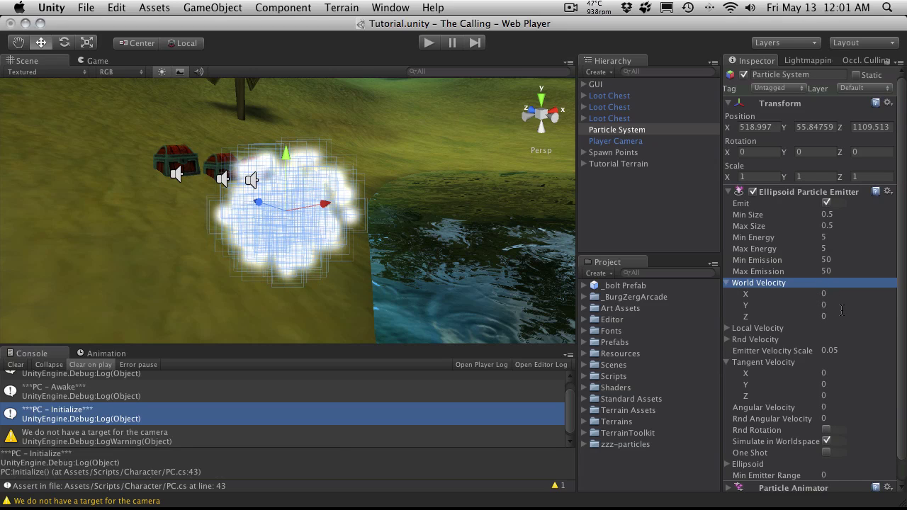
{"action": "left_click", "coordinate": [844, 304]}
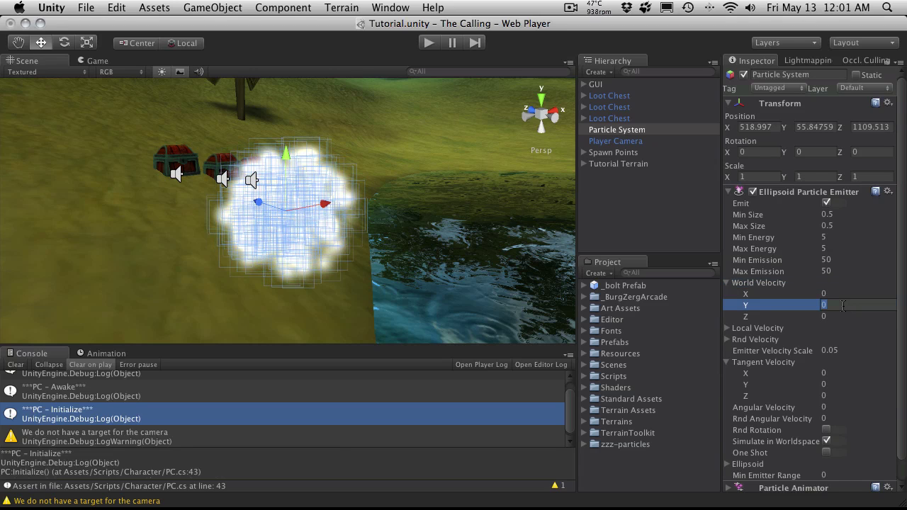
{"action": "type", "text": "2"}
{"action": "key", "text": "Return"}
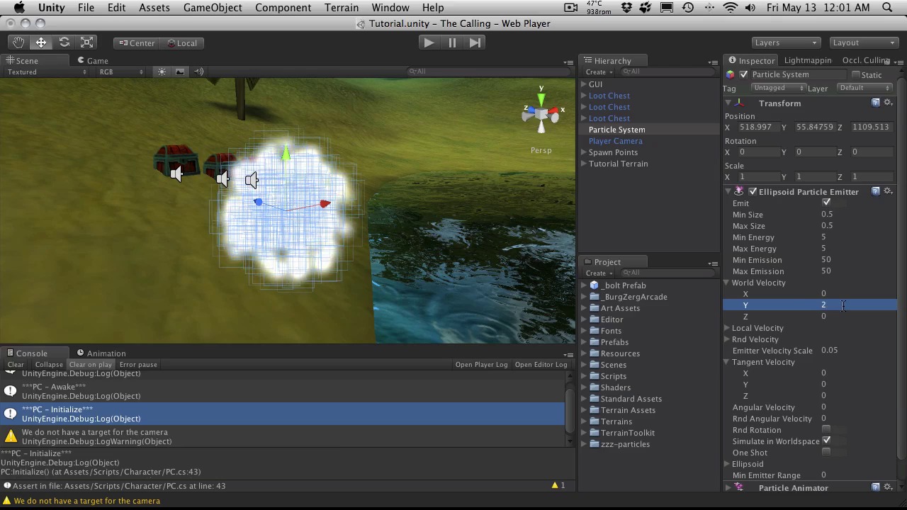
{"action": "left_click_drag", "start_coordinate": [251, 178], "coordinate": [366, 161], "text": "alt"}
Set Min Energy and Max Energy both to 1
{"action": "scroll", "coordinate": [366, 161], "scroll_direction": "up", "scroll_amount": 5}
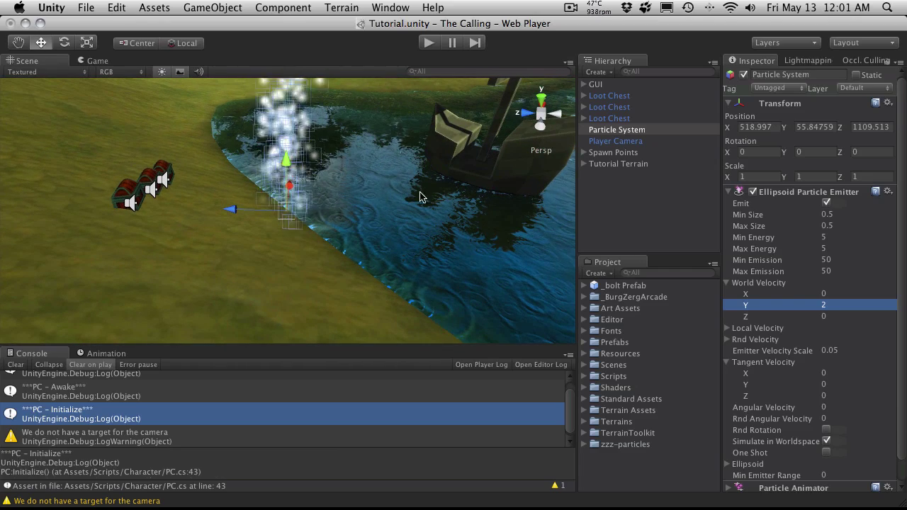
{"action": "left_click", "coordinate": [835, 240]}
{"action": "type", "text": "1"}
{"action": "key", "text": "Tab"}
{"action": "type", "text": "1"}
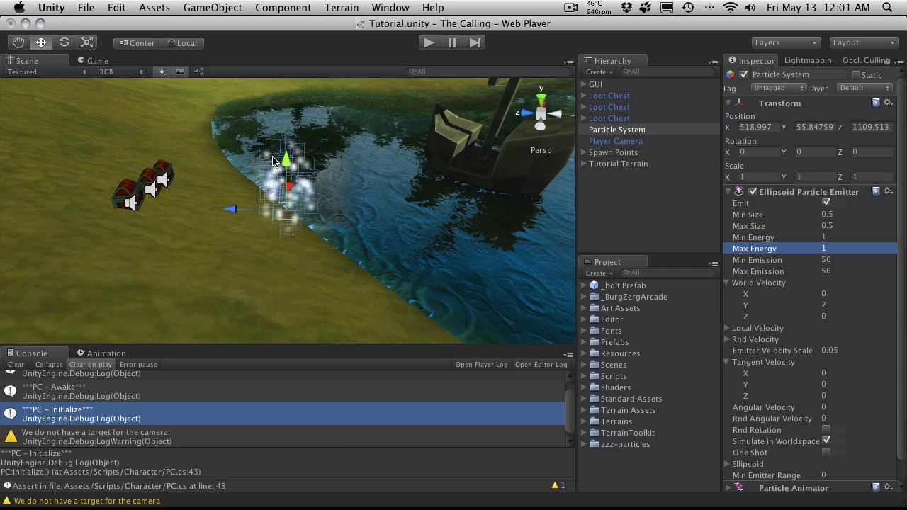
{"action": "left_click_drag", "start_coordinate": [272, 160], "coordinate": [277, 199], "text": "alt"}
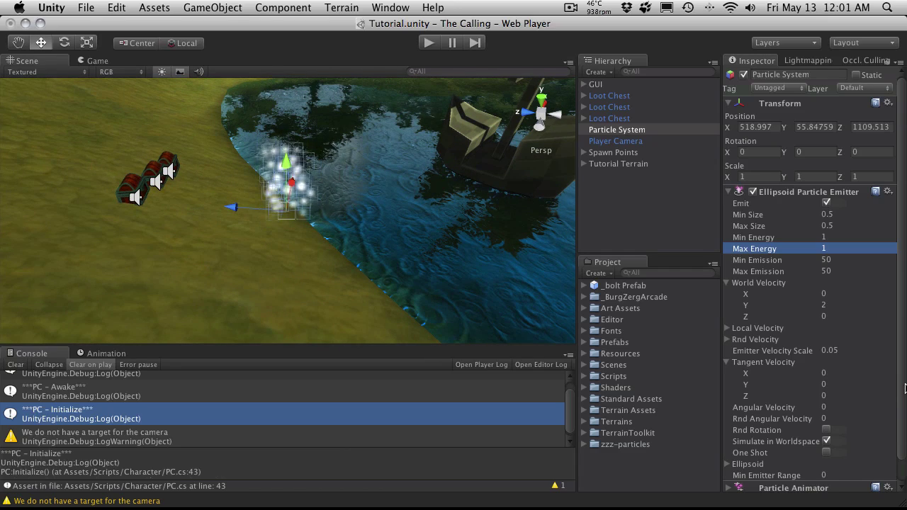
Try World Velocity Z at 2, then reset World Velocity Y and Z to 0
{"action": "left_click", "coordinate": [839, 318]}
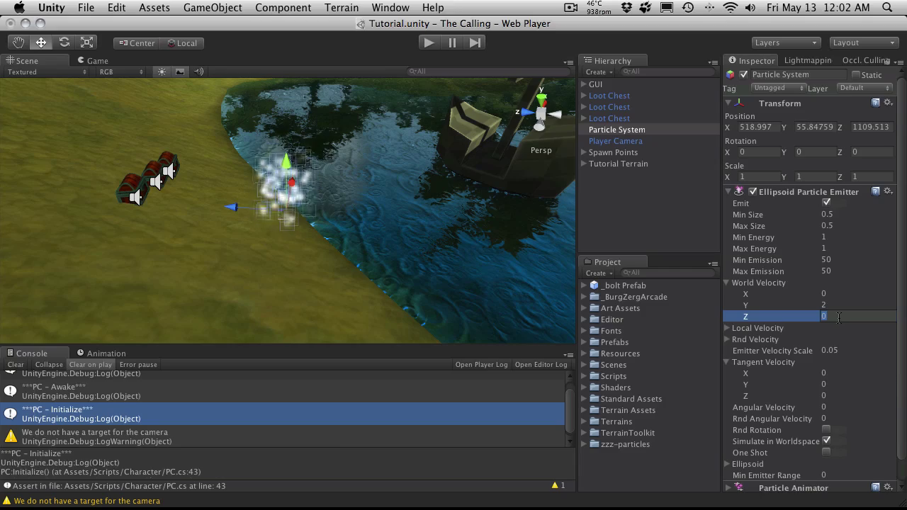
{"action": "type", "text": "2"}
{"action": "left_click_drag", "start_coordinate": [425, 180], "coordinate": [208, 111], "text": "alt"}
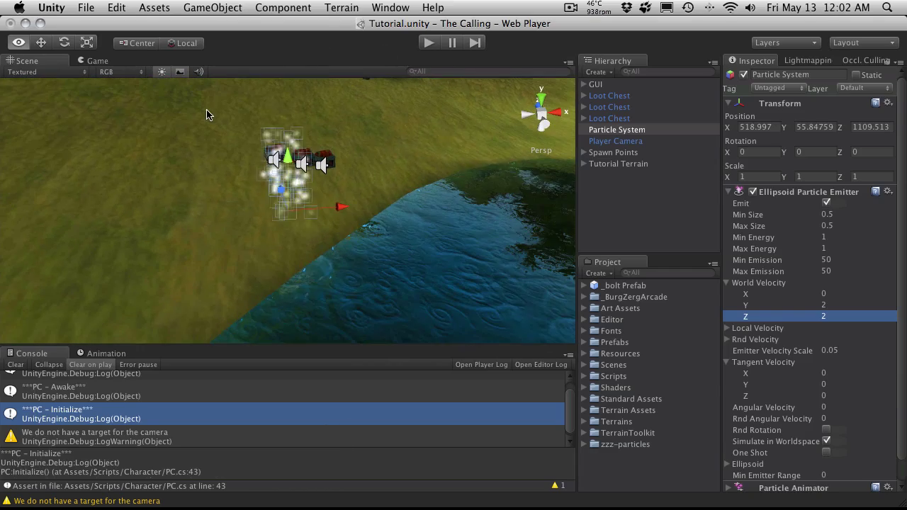
{"action": "left_click", "coordinate": [835, 306]}
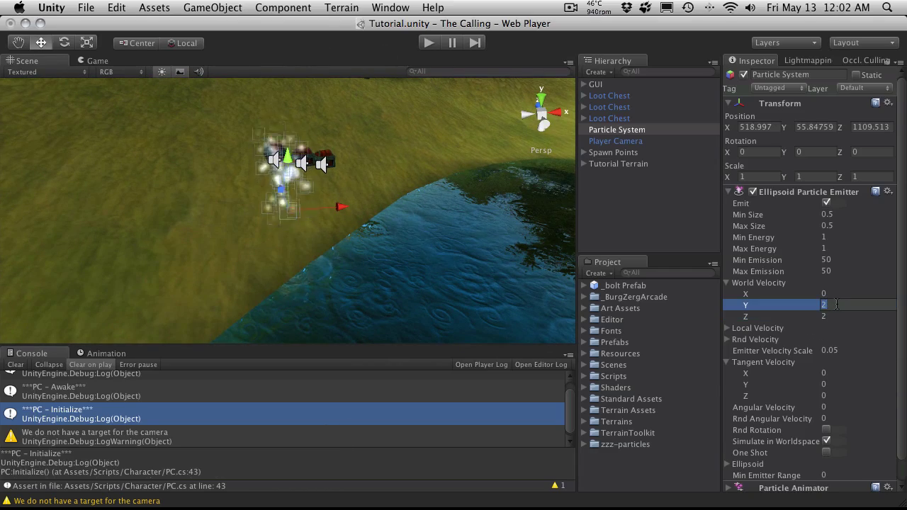
{"action": "key", "text": "Tab"}
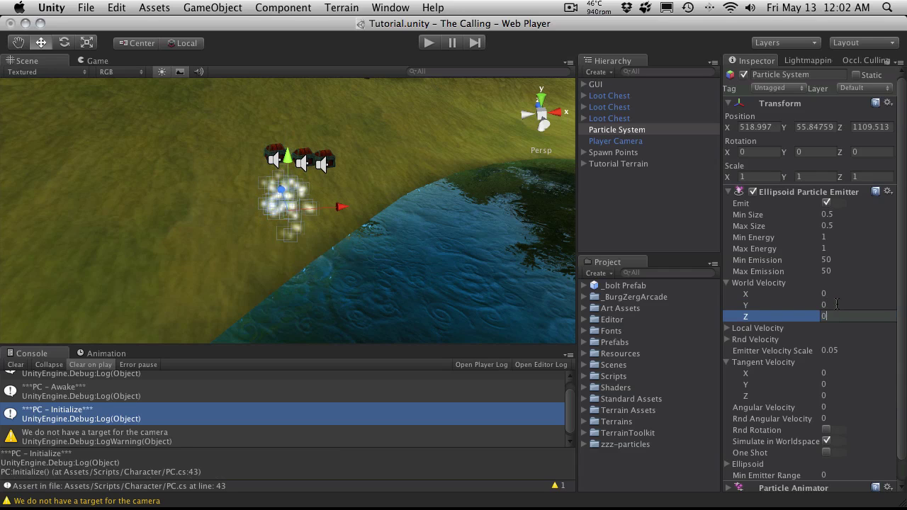
{"action": "key", "text": "Return"}
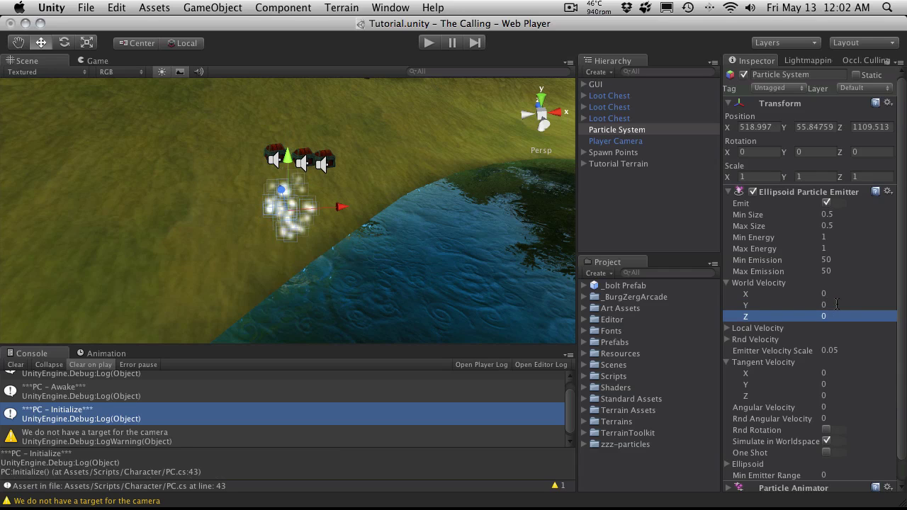
Switch from World to Local Velocity and set Local Velocity Y to 2
{"action": "left_click", "coordinate": [729, 283]}
{"action": "left_click", "coordinate": [729, 295]}
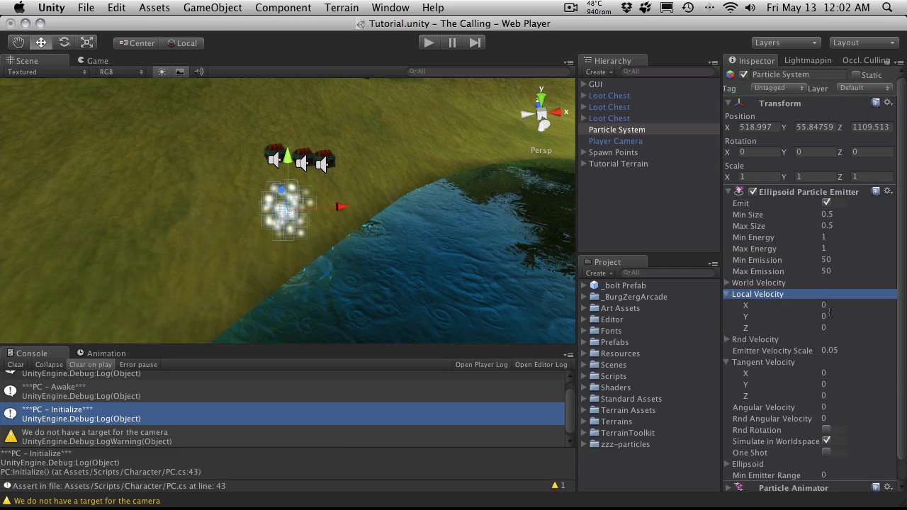
{"action": "left_click", "coordinate": [832, 317]}
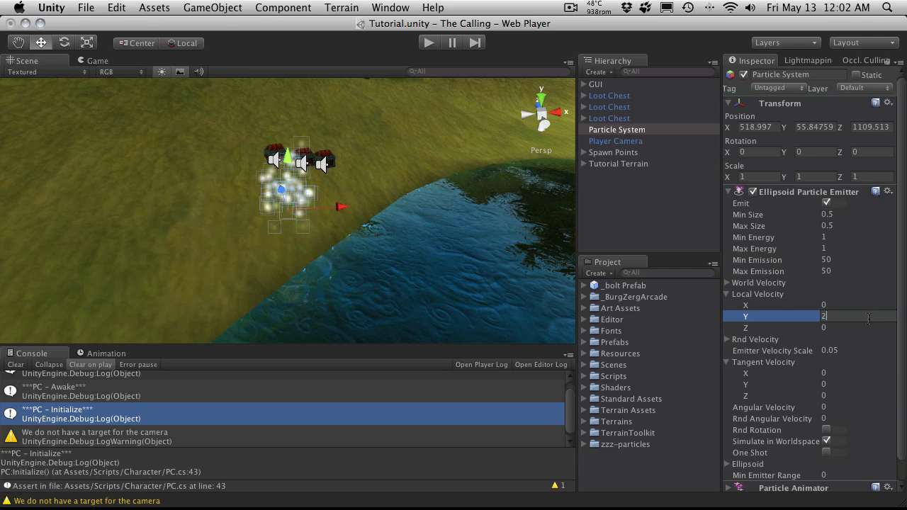
{"action": "key", "text": "Return"}
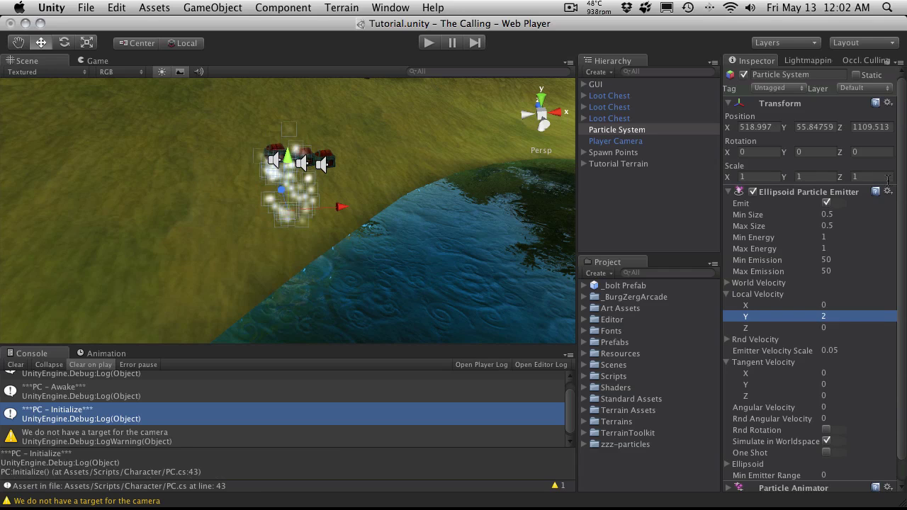
Set Min Energy and Max Energy both to 3 and orbit around the rising column
{"action": "left_click", "coordinate": [834, 237]}
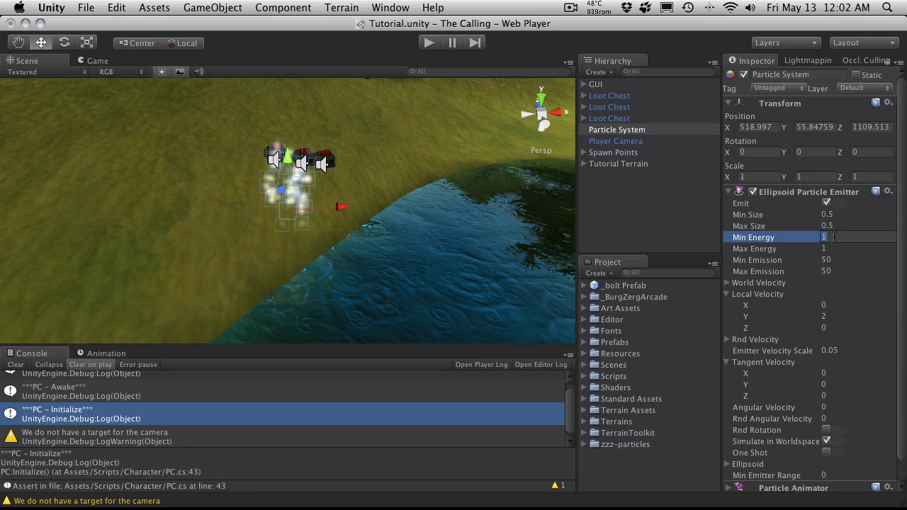
{"action": "key", "text": "Return"}
{"action": "type", "text": "3"}
{"action": "key", "text": "Return"}
{"action": "key", "text": "Tab"}
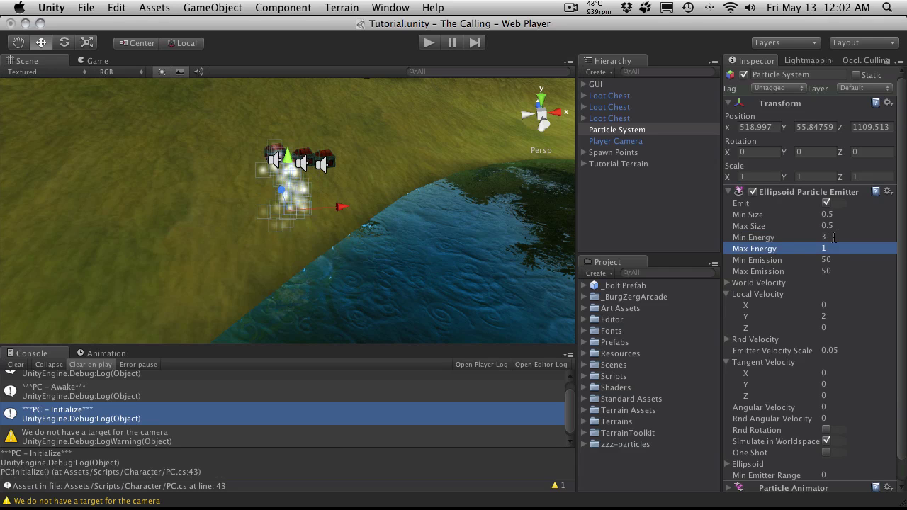
{"action": "type", "text": "3"}
{"action": "key", "text": "Return"}
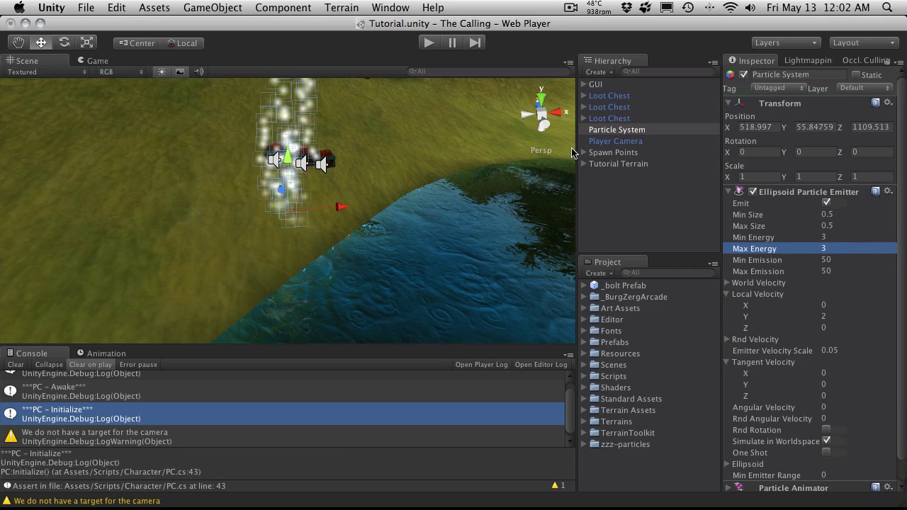
{"action": "left_click_drag", "start_coordinate": [98, 171], "coordinate": [213, 178], "text": "alt"}
{"action": "left_click", "coordinate": [64, 42]}
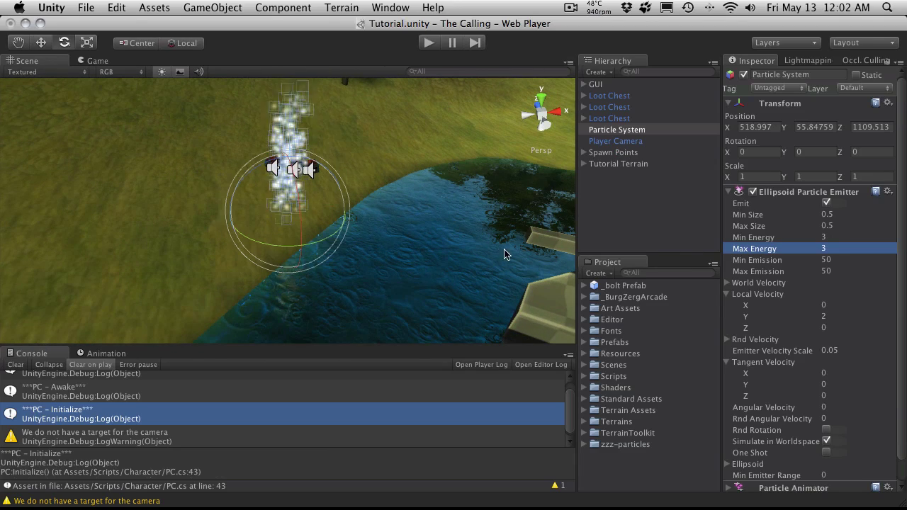
{"action": "left_click_drag", "start_coordinate": [340, 178], "coordinate": [448, 270]}
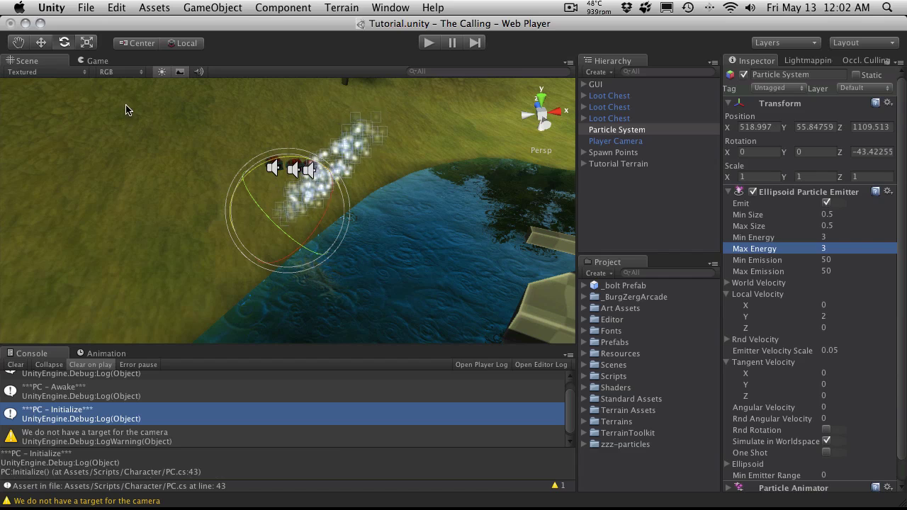
{"action": "key", "text": "super+z"}
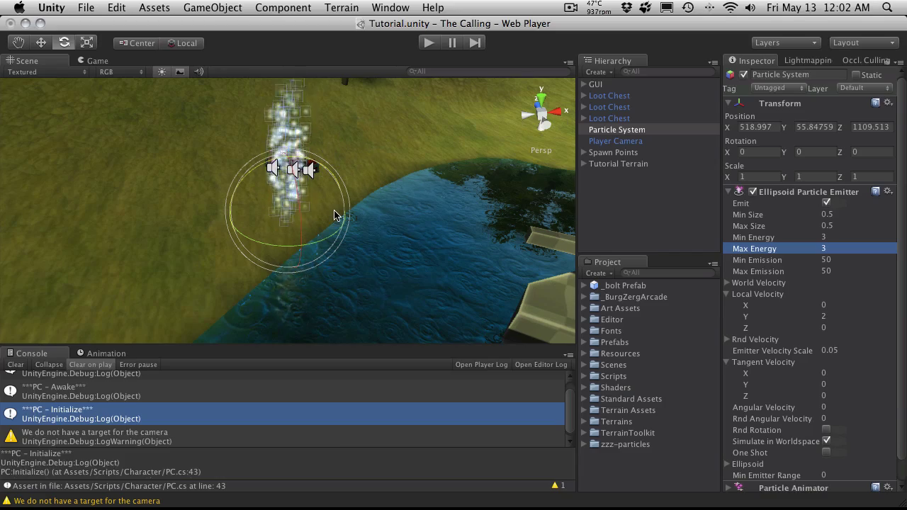
{"action": "scroll", "coordinate": [334, 216], "scroll_direction": "up", "scroll_amount": 3}
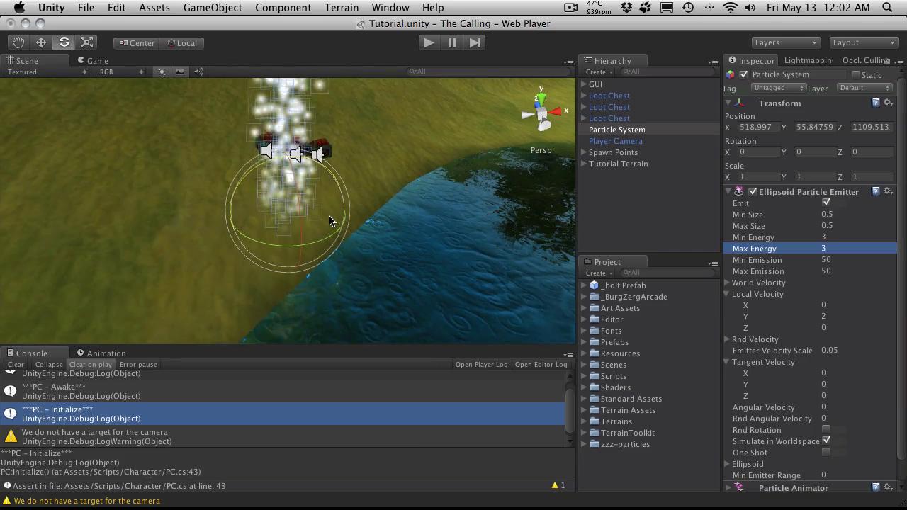
{"action": "left_click_drag", "start_coordinate": [259, 197], "coordinate": [135, 172], "text": "alt"}
{"action": "key", "text": "e"}
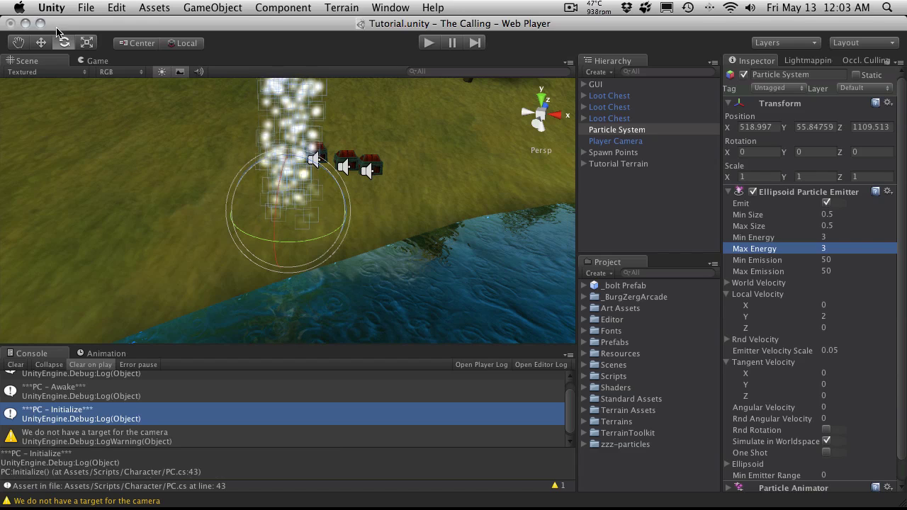
{"action": "key", "text": "w"}
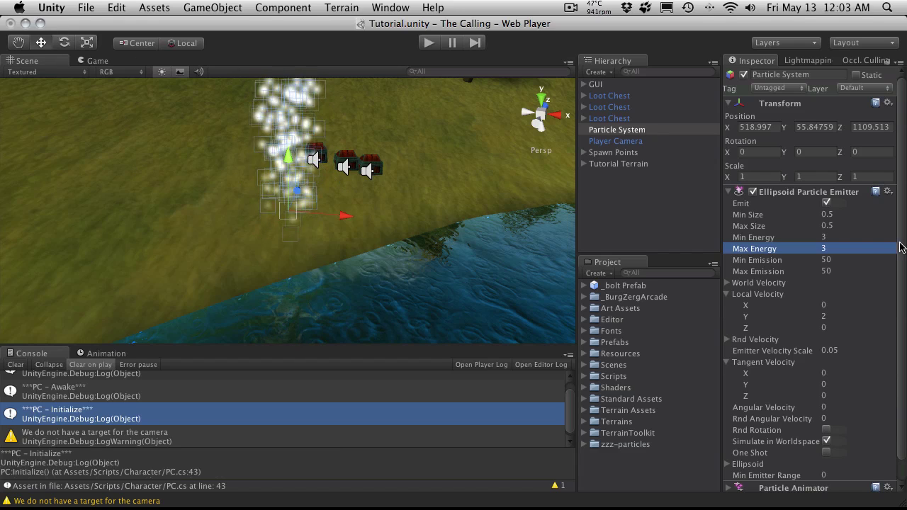
Set Local Velocity Y back to 0 and collapse the Local Velocity values
{"action": "left_click", "coordinate": [730, 295]}
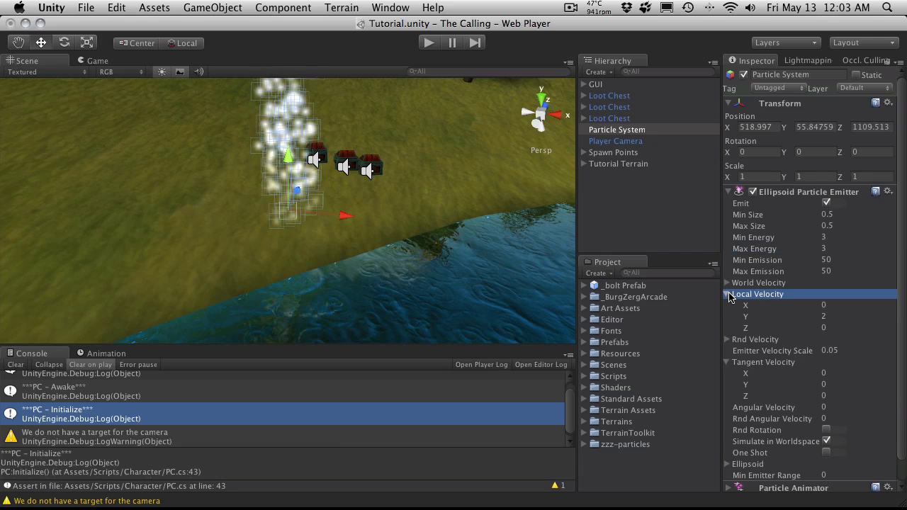
{"action": "left_click", "coordinate": [728, 306]}
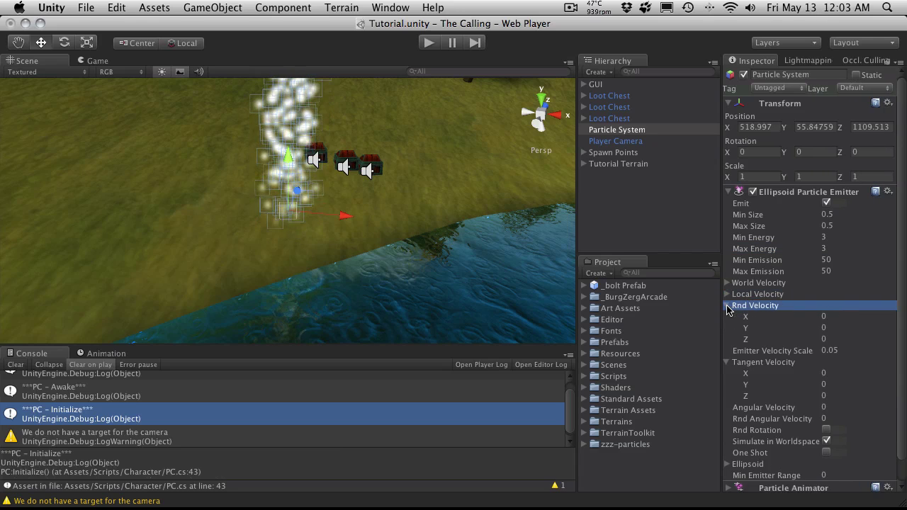
{"action": "left_click", "coordinate": [732, 297]}
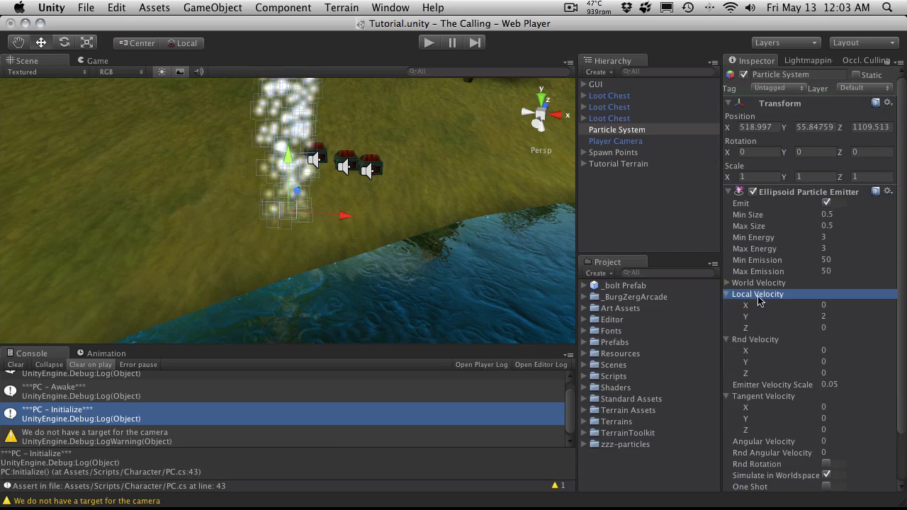
{"action": "left_click", "coordinate": [840, 316]}
{"action": "type", "text": "2"}
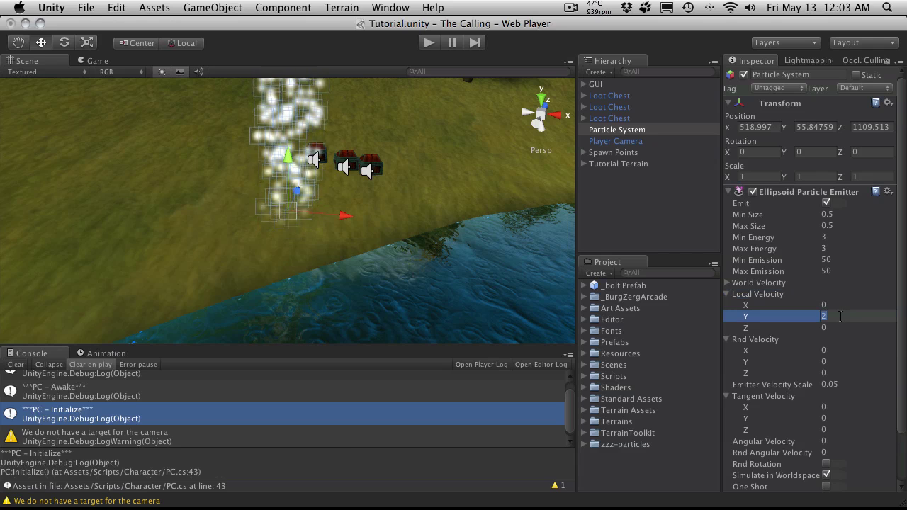
{"action": "key", "text": "Tab"}
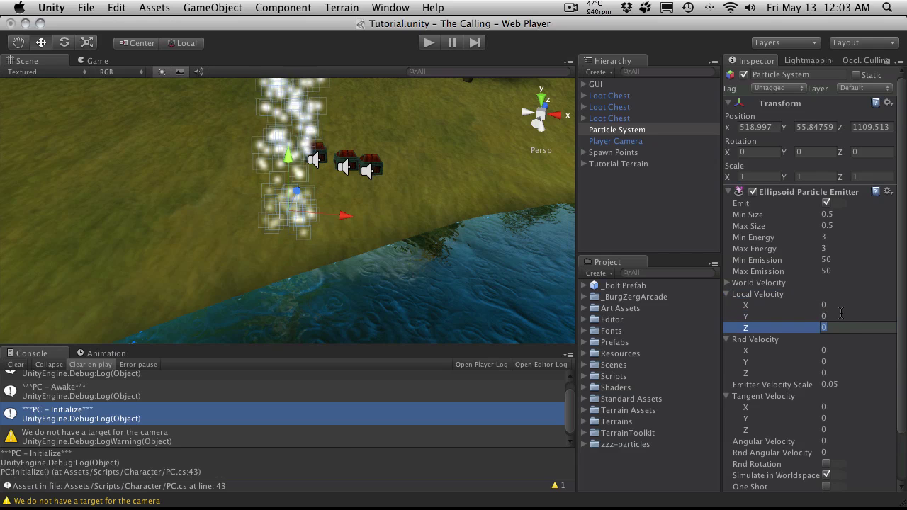
{"action": "left_click", "coordinate": [728, 295]}
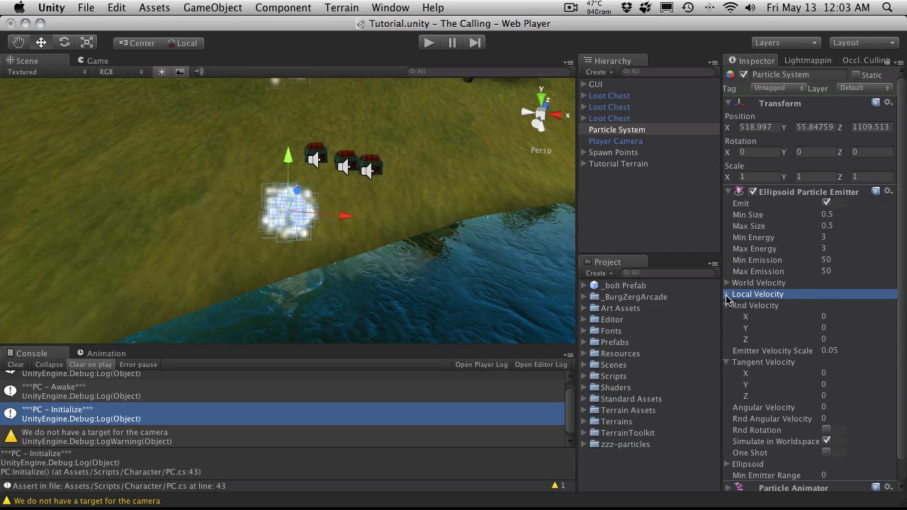
Try Rnd Velocity Y, Z and X at 2 each, orbiting to watch the spread
{"action": "left_click", "coordinate": [840, 329]}
{"action": "key", "text": "Return"}
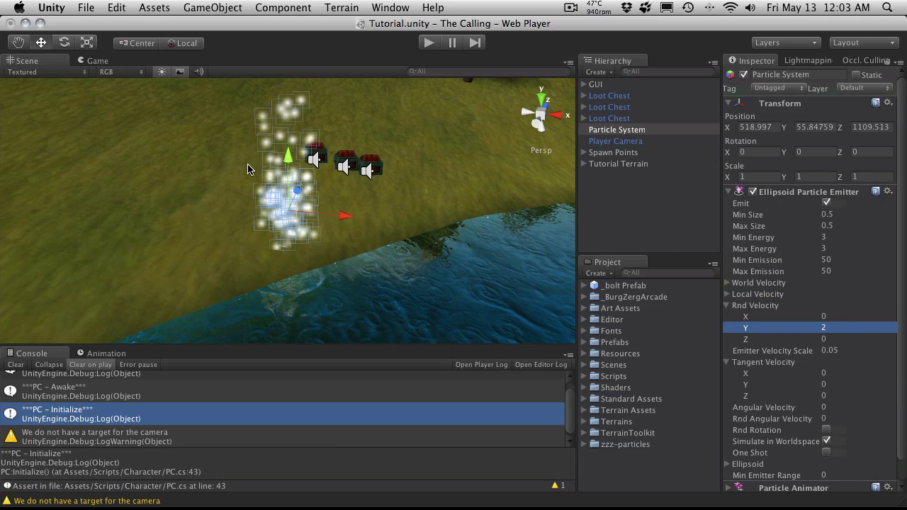
{"action": "left_click_drag", "start_coordinate": [248, 163], "coordinate": [291, 166], "text": "alt"}
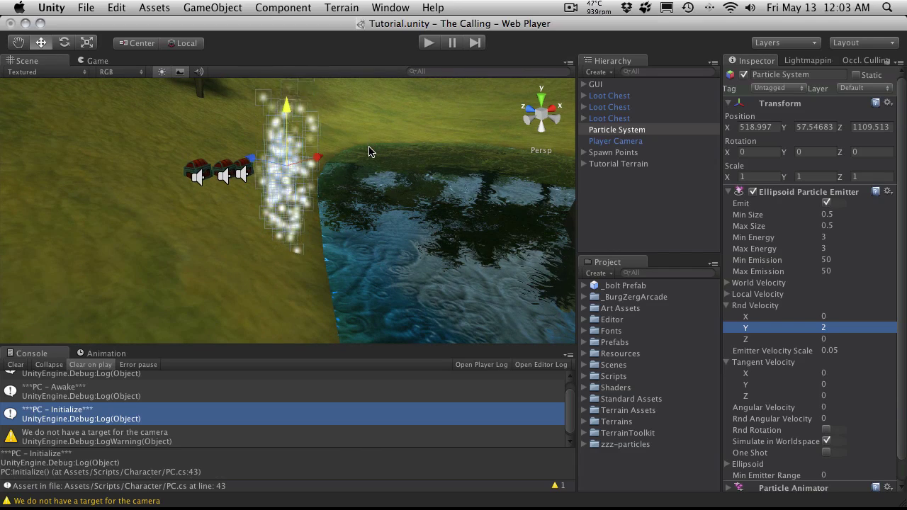
{"action": "scroll", "coordinate": [360, 153], "scroll_direction": "down", "scroll_amount": 3}
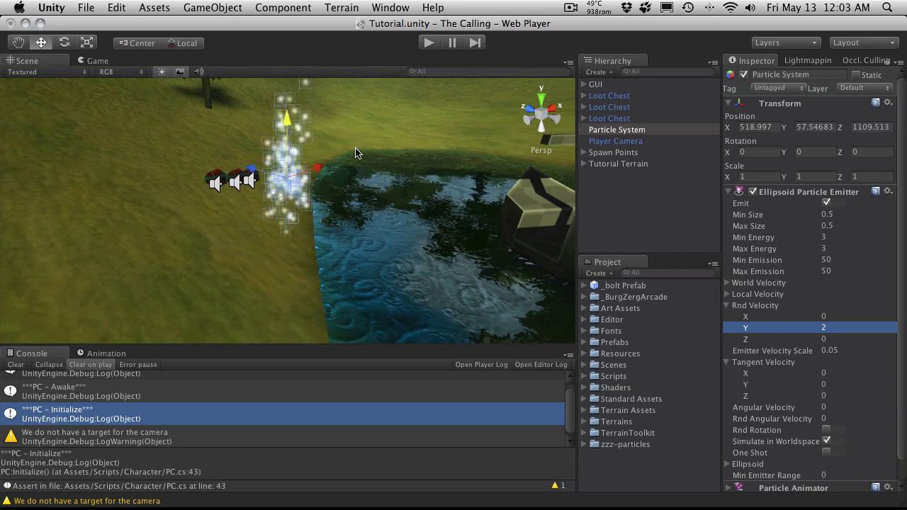
{"action": "left_click_drag", "start_coordinate": [364, 152], "coordinate": [298, 165], "text": "alt"}
{"action": "left_click", "coordinate": [834, 338]}
{"action": "type", "text": "2"}
{"action": "key", "text": "Return"}
{"action": "key", "text": "Up"}
{"action": "key", "text": "Up"}
{"action": "type", "text": "2"}
{"action": "key", "text": "Return"}
{"action": "left_click_drag", "start_coordinate": [306, 223], "coordinate": [418, 186], "text": "alt"}
Reset Rnd Velocity X, Y and Z to 0 and collapse the Rnd Velocity values
{"action": "left_click", "coordinate": [837, 318]}
{"action": "double_click", "coordinate": [836, 318]}
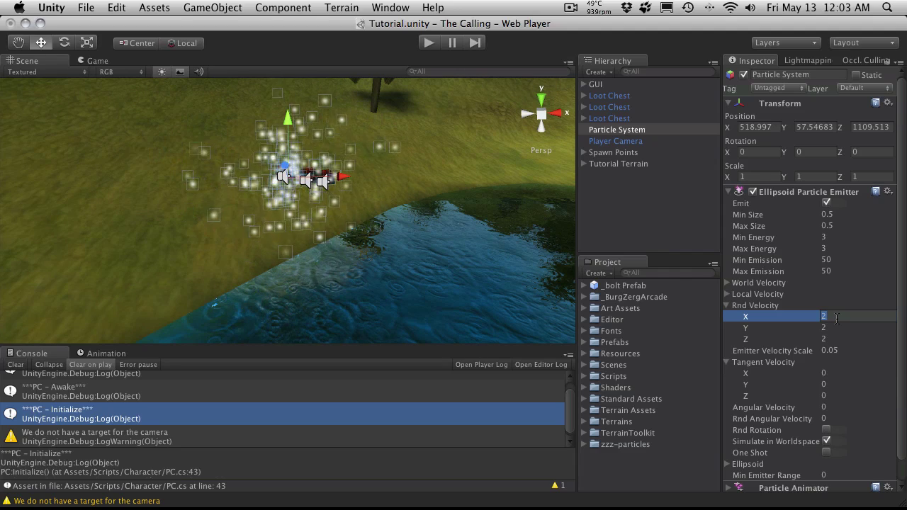
{"action": "type", "text": "0"}
{"action": "key", "text": "Tab"}
{"action": "type", "text": "0"}
{"action": "key", "text": "Tab"}
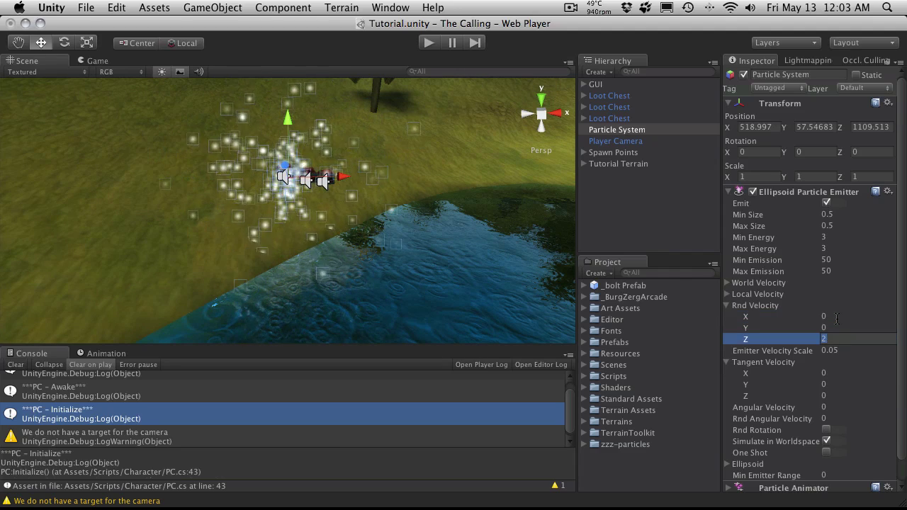
{"action": "type", "text": "0"}
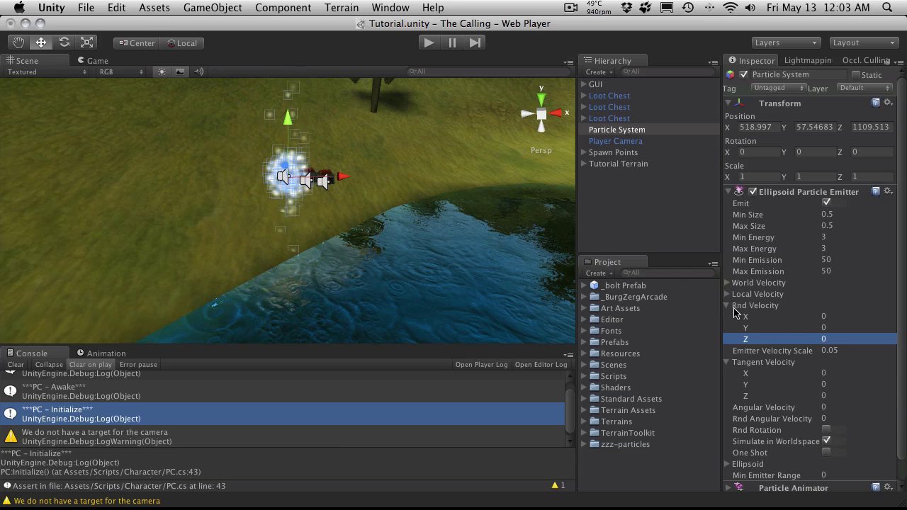
{"action": "left_click", "coordinate": [728, 306]}
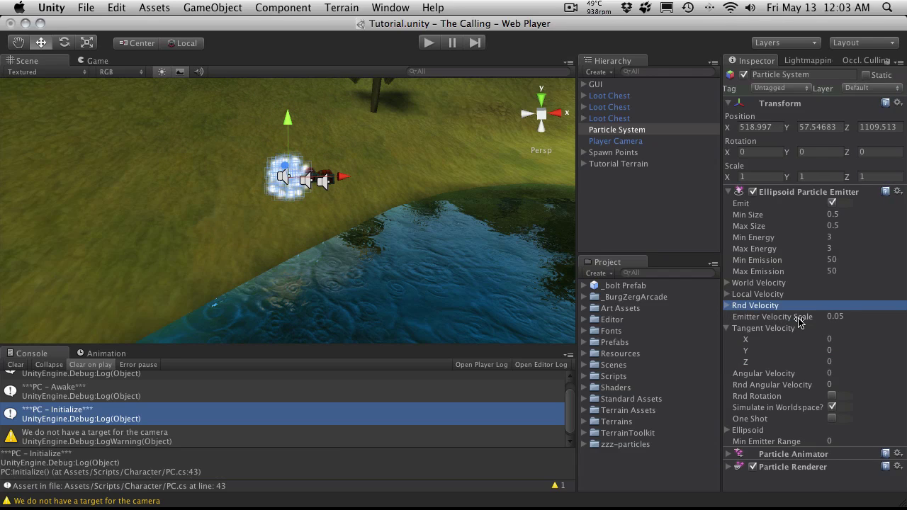
{"action": "left_click", "coordinate": [793, 319]}
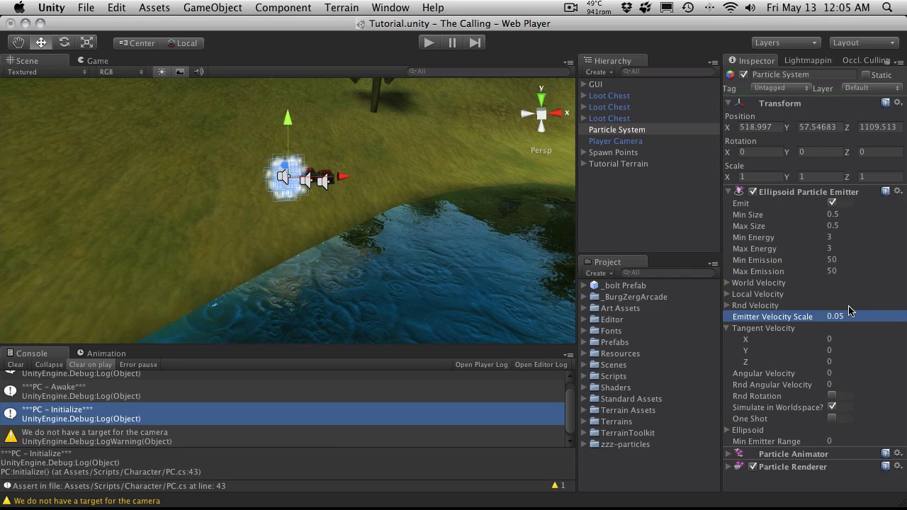
{"action": "left_click", "coordinate": [784, 331]}
{"action": "left_click", "coordinate": [785, 330]}
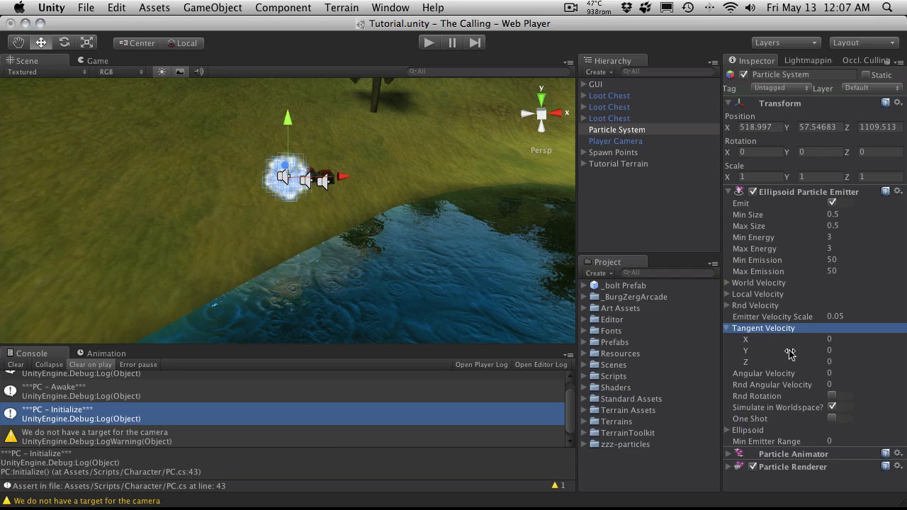
{"action": "left_click", "coordinate": [839, 340]}
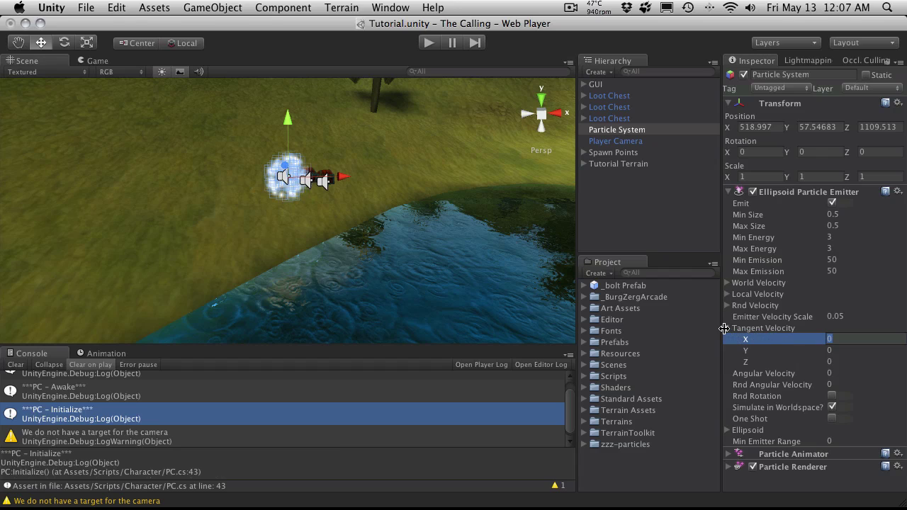
{"action": "left_click", "coordinate": [725, 327]}
{"action": "left_click", "coordinate": [801, 344]}
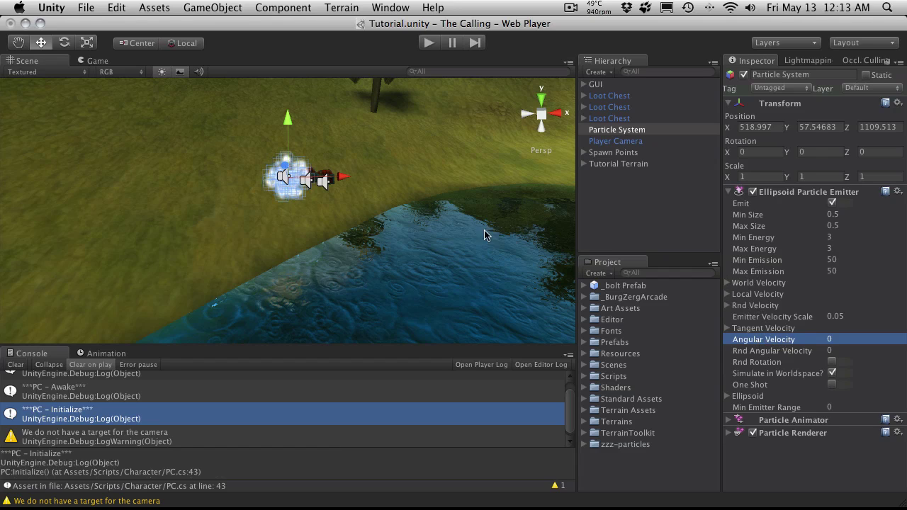
Set Angular Velocity to 10, orbit toward the chests and water, then select Rnd Angular Velocity
{"action": "left_click", "coordinate": [839, 339]}
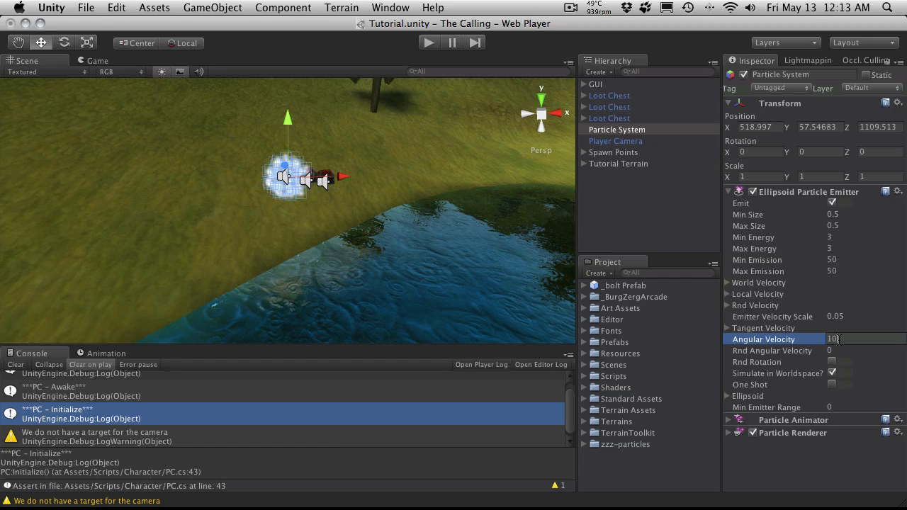
{"action": "key", "text": "Return"}
{"action": "scroll", "coordinate": [314, 172], "scroll_direction": "up", "scroll_amount": 3}
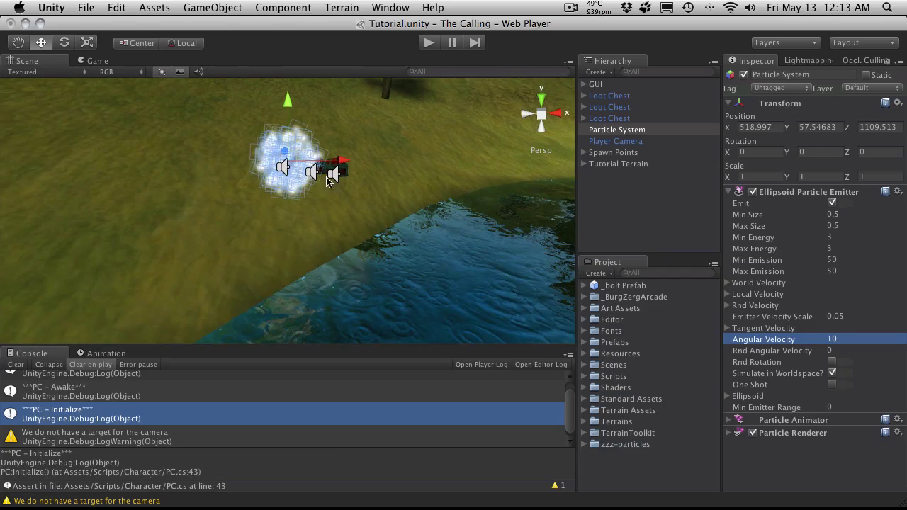
{"action": "left_click_drag", "start_coordinate": [316, 146], "coordinate": [316, 200], "text": "alt"}
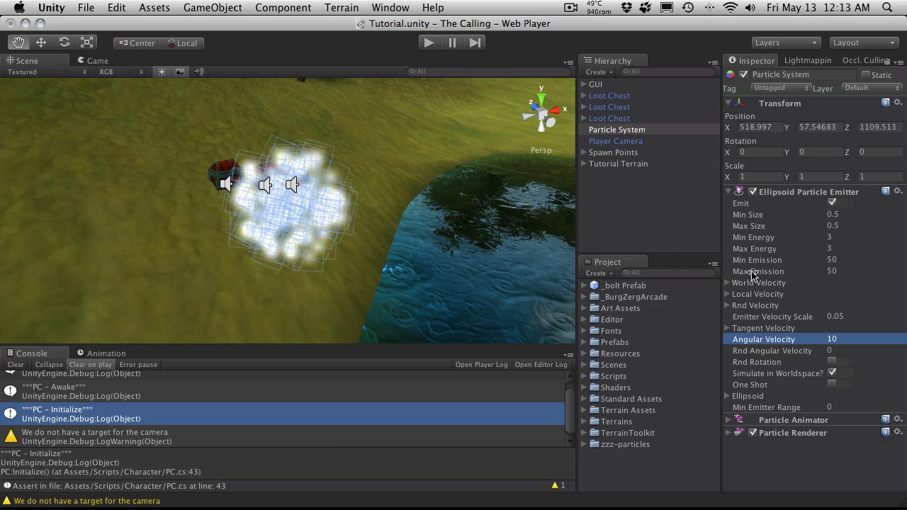
{"action": "left_click", "coordinate": [782, 353]}
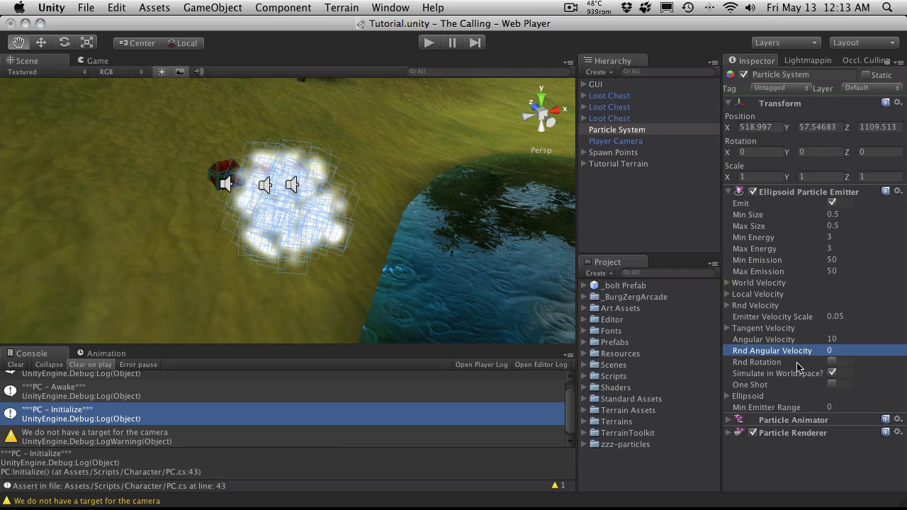
Turn off Rnd Rotation and drag the emitter along X to see particles trail
{"action": "left_click", "coordinate": [833, 363]}
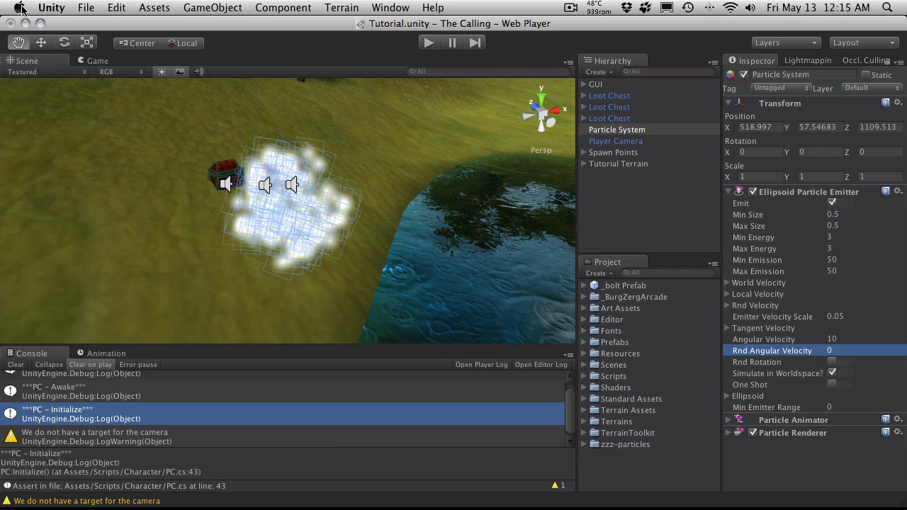
{"action": "left_click", "coordinate": [49, 43]}
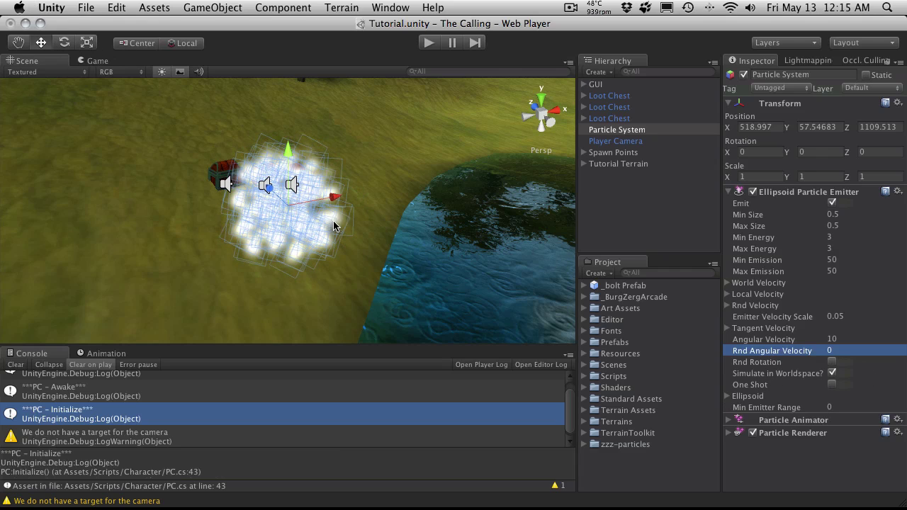
{"action": "left_click_drag", "start_coordinate": [333, 197], "coordinate": [401, 207]}
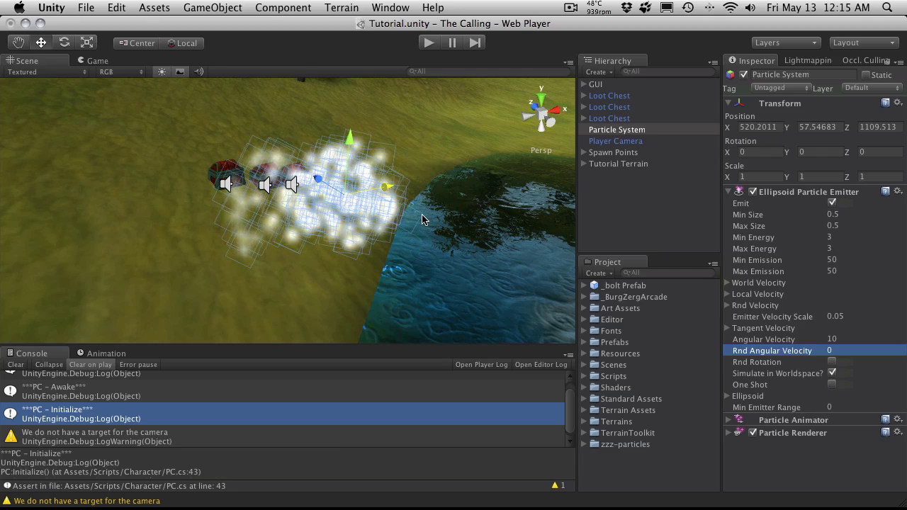
Move the emitter with Simulate in Worldspace off, then back on, and switch One Shot off
{"action": "left_click", "coordinate": [832, 373]}
{"action": "left_click_drag", "start_coordinate": [371, 175], "coordinate": [330, 206]}
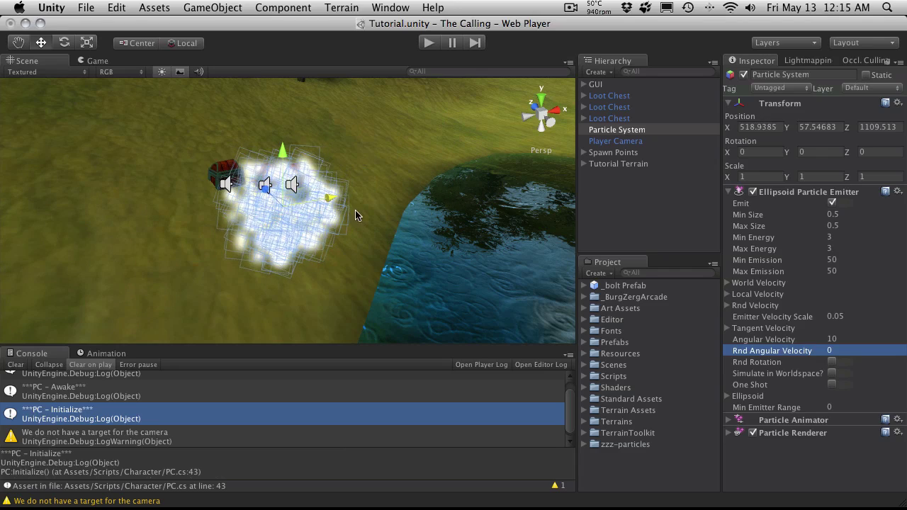
{"action": "left_click", "coordinate": [832, 374]}
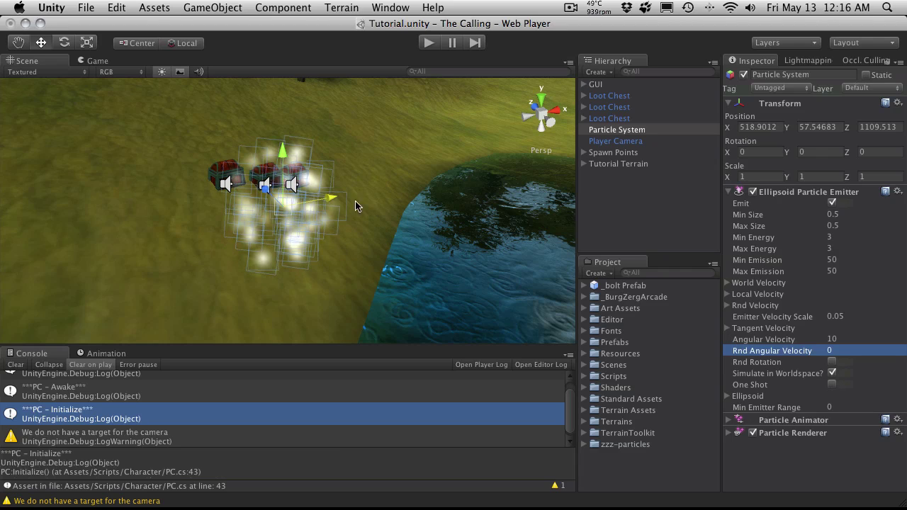
{"action": "left_click_drag", "start_coordinate": [361, 196], "coordinate": [336, 174]}
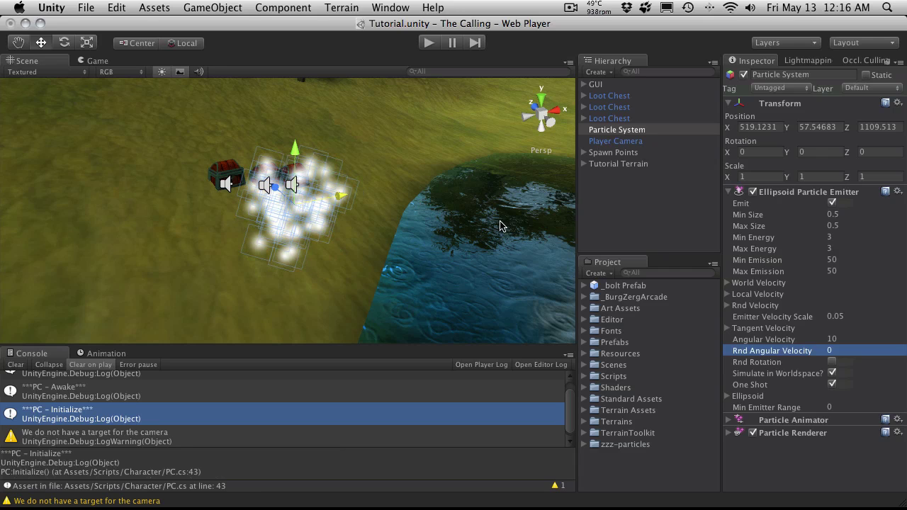
{"action": "left_click", "coordinate": [832, 385]}
Set the emitter's Ellipsoid Z to 0.1, orbit to view the flattened cloud edge-on, then fold the Ellipsoid values
{"action": "left_click", "coordinate": [748, 397]}
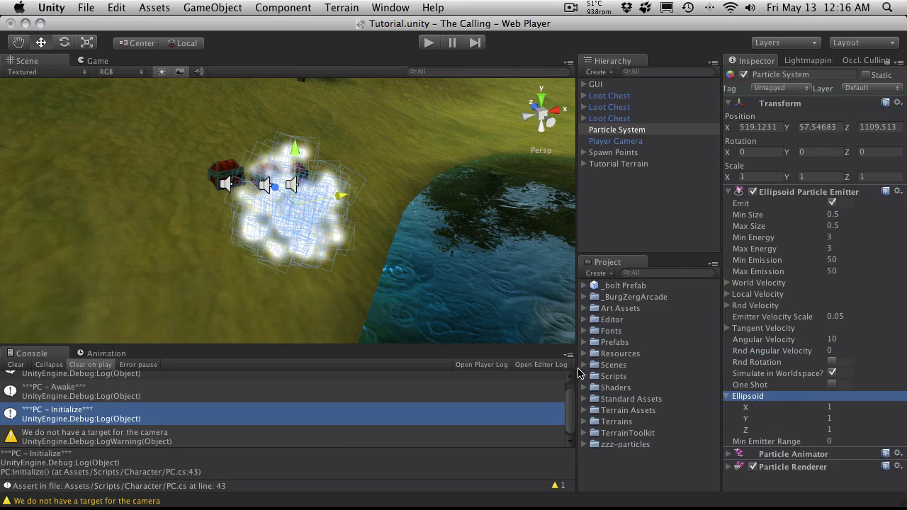
{"action": "left_click_drag", "start_coordinate": [370, 296], "coordinate": [537, 251], "text": "alt"}
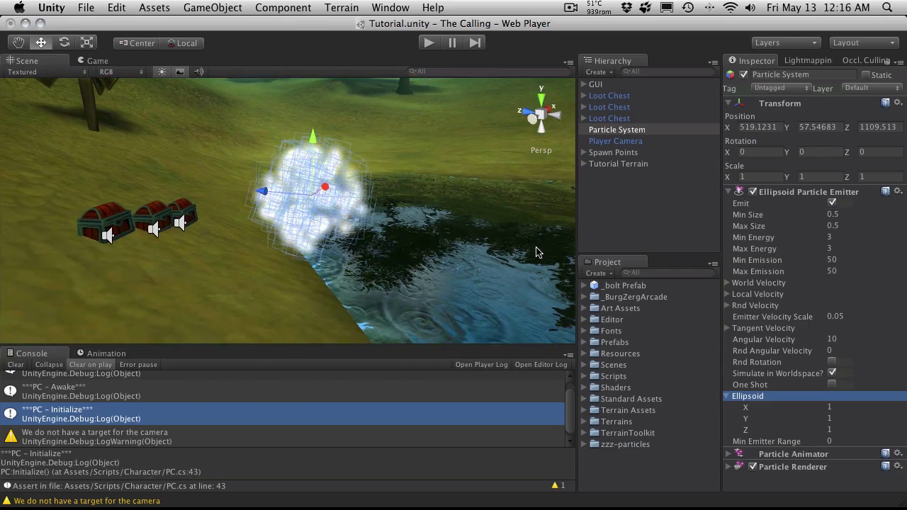
{"action": "left_click", "coordinate": [836, 428]}
{"action": "type", "text": ".1"}
{"action": "key", "text": "Return"}
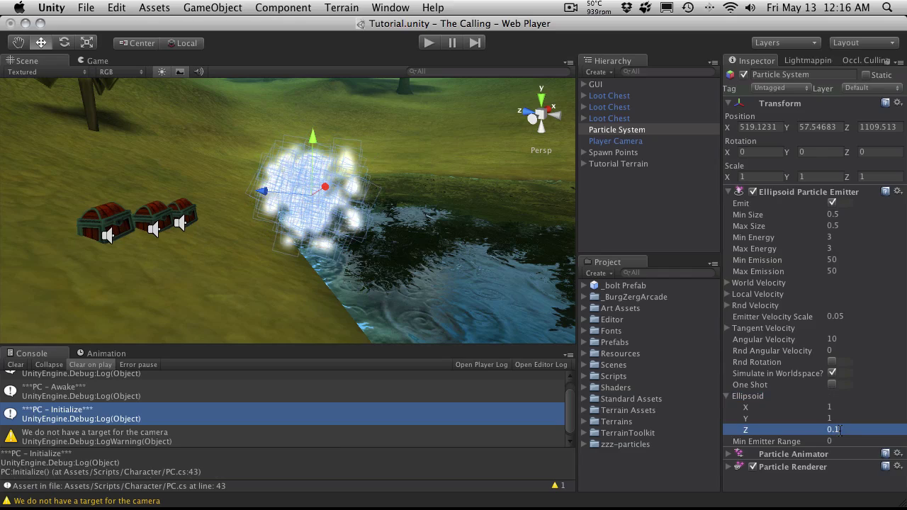
{"action": "left_click_drag", "start_coordinate": [251, 178], "coordinate": [243, 204], "text": "alt"}
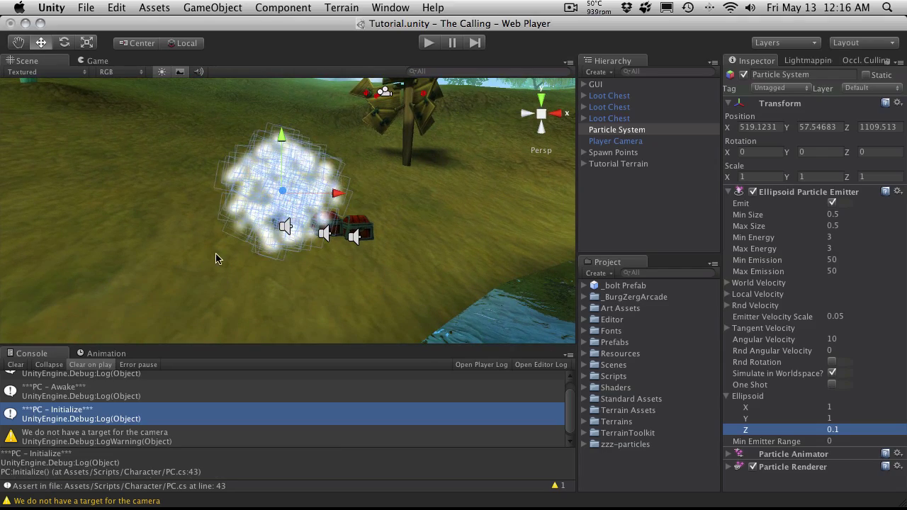
{"action": "left_click_drag", "start_coordinate": [218, 257], "coordinate": [537, 279], "text": "alt"}
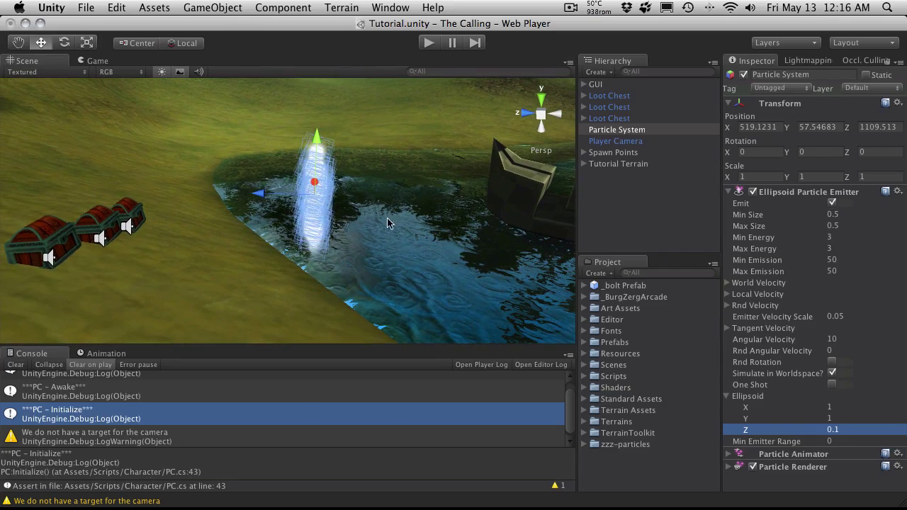
{"action": "left_click_drag", "start_coordinate": [444, 208], "coordinate": [127, 199], "text": "alt"}
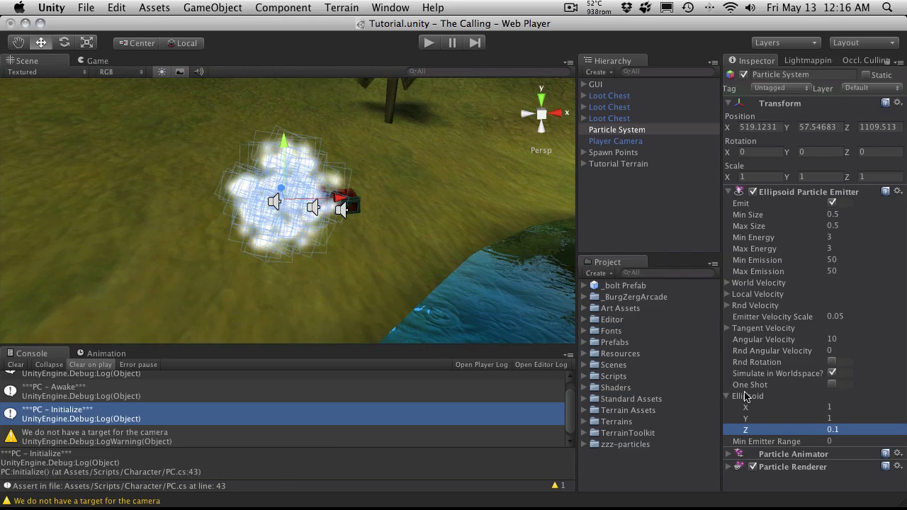
{"action": "left_click", "coordinate": [726, 396]}
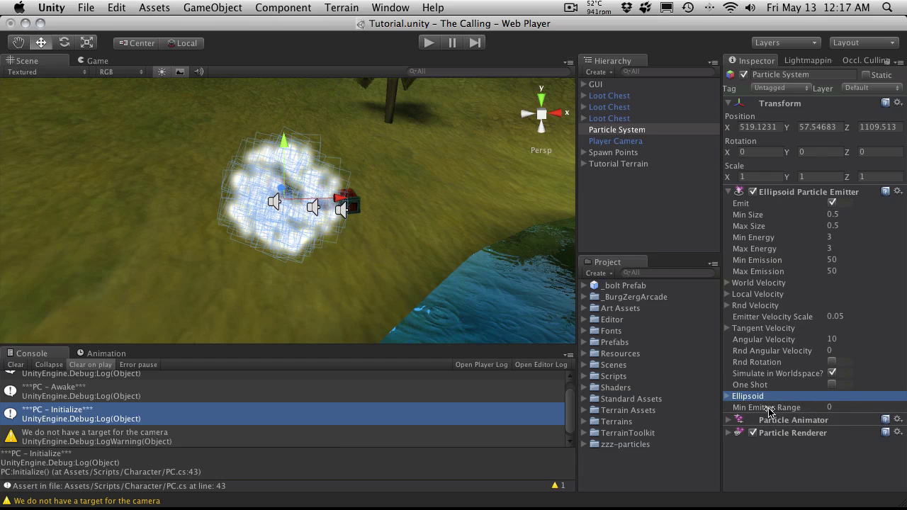
{"action": "left_click", "coordinate": [834, 407]}
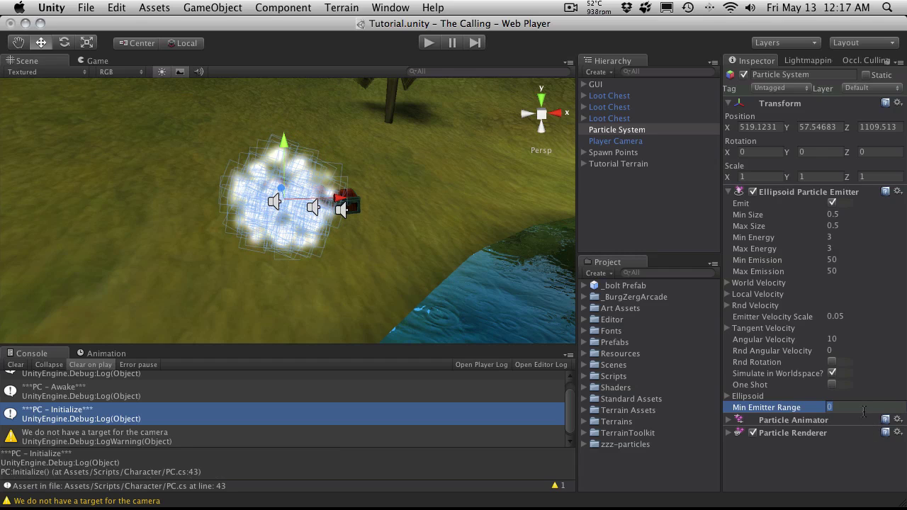
{"action": "key", "text": "Return"}
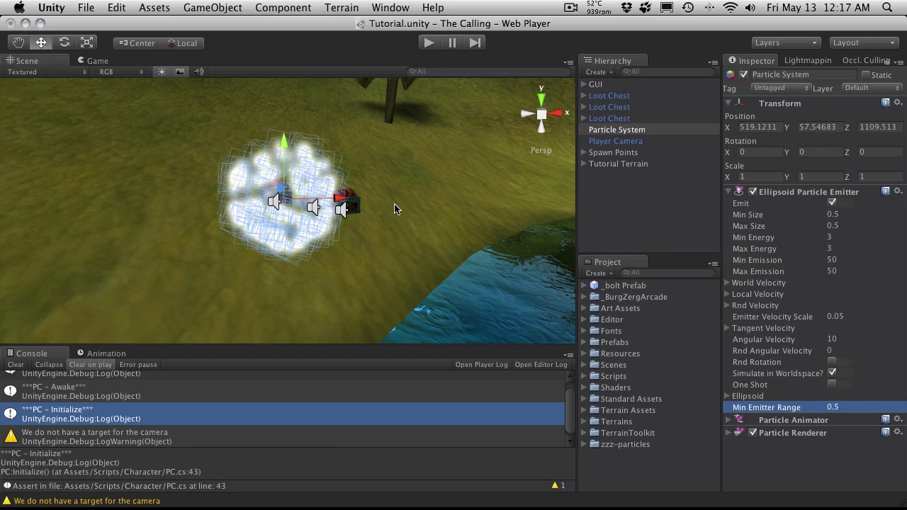
{"action": "left_click_drag", "start_coordinate": [411, 216], "coordinate": [268, 190], "text": "alt"}
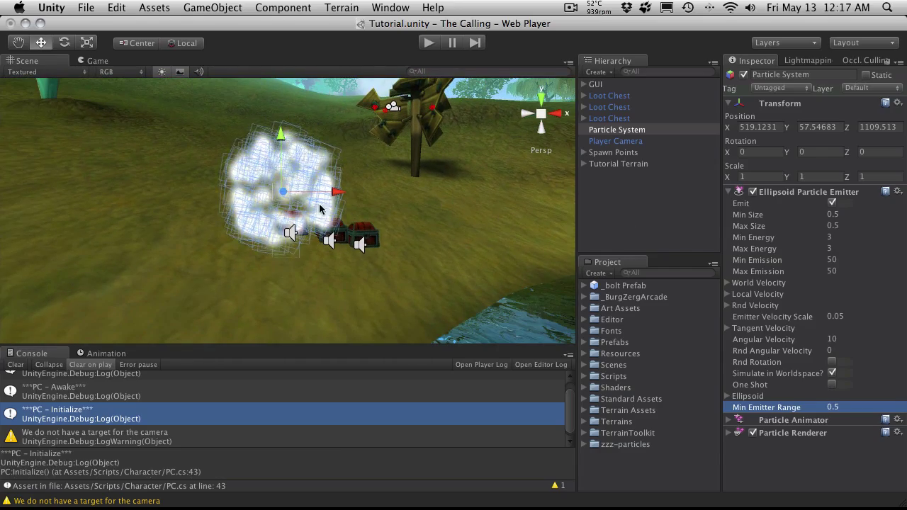
{"action": "left_click", "coordinate": [861, 407]}
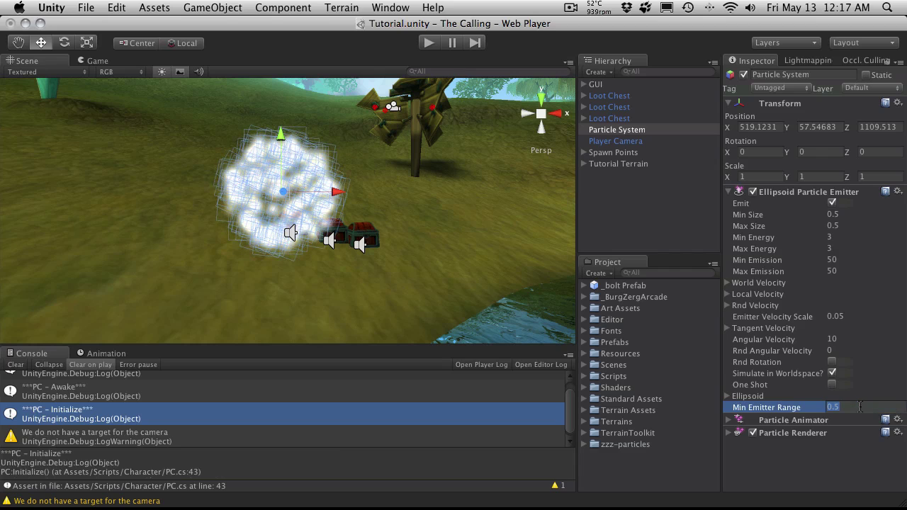
{"action": "type", "text": "1"}
{"action": "key", "text": "Return"}
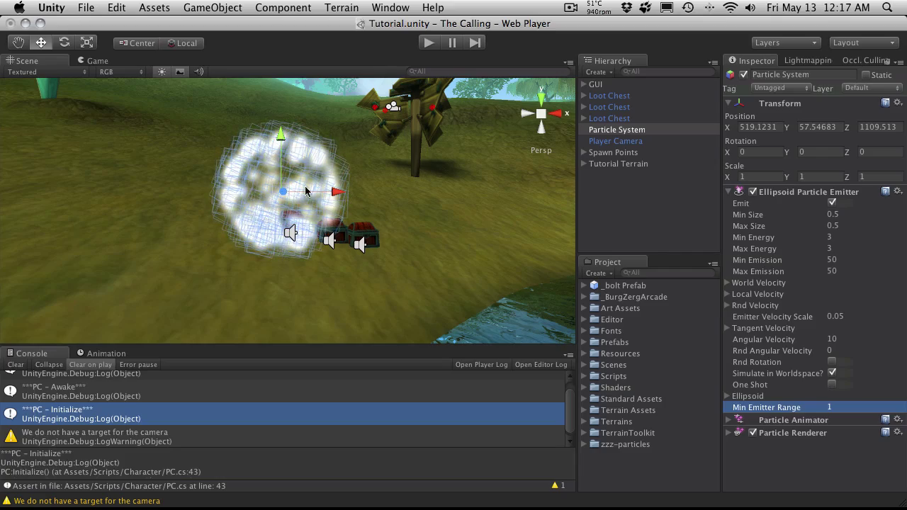
{"action": "left_click_drag", "start_coordinate": [282, 209], "coordinate": [296, 282], "text": "alt"}
{"action": "left_click", "coordinate": [843, 407]}
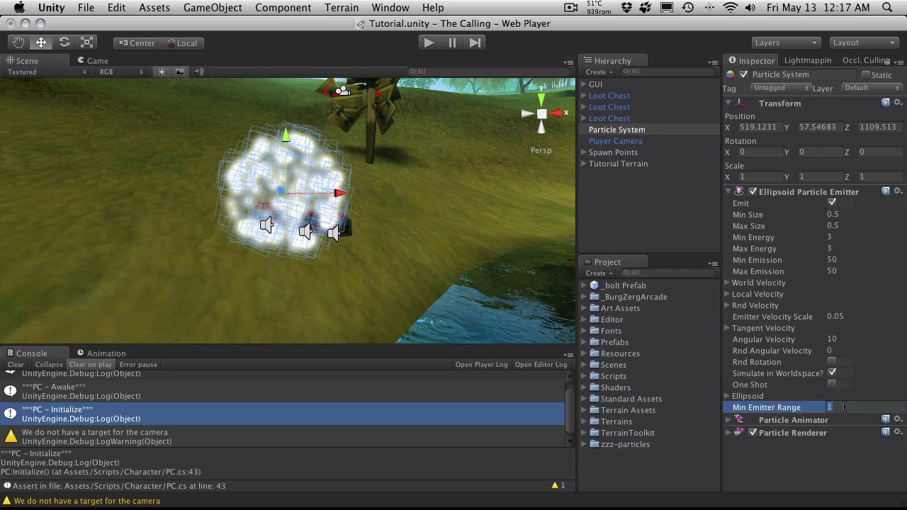
{"action": "type", "text": "0"}
{"action": "key", "text": "Return"}
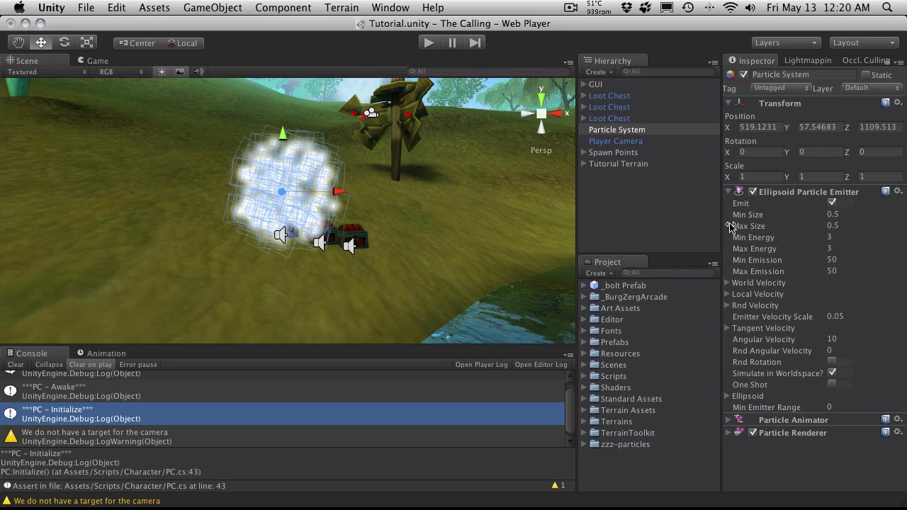
Collapse the Ellipsoid Particle Emitter and expand the Particle Animator settings
{"action": "left_click", "coordinate": [729, 192]}
{"action": "left_click", "coordinate": [729, 204]}
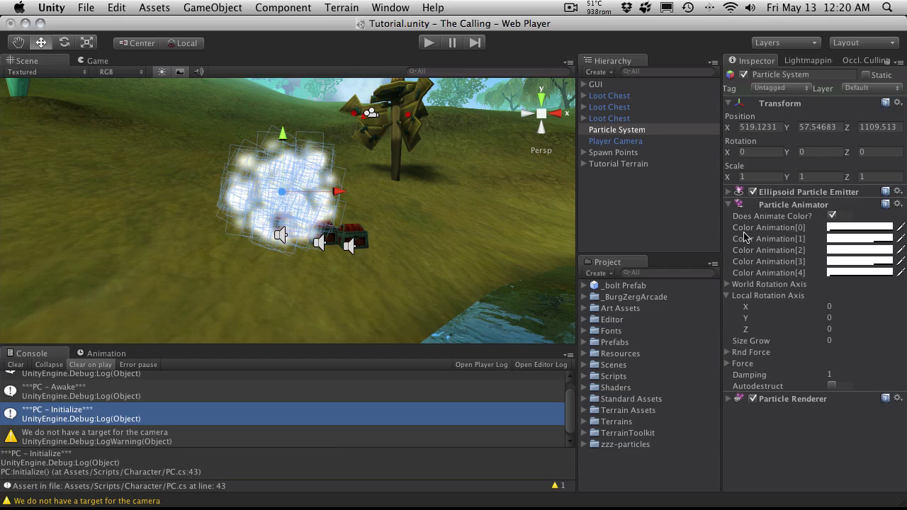
{"action": "left_click", "coordinate": [794, 219]}
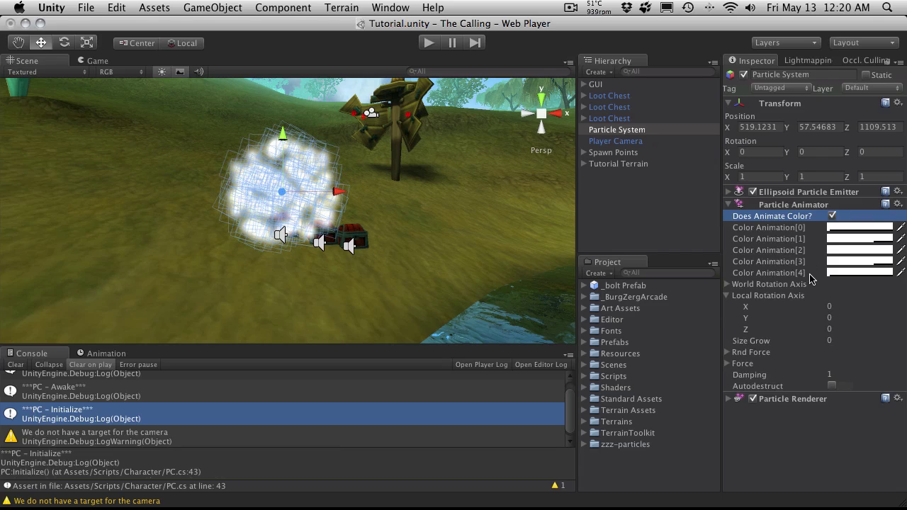
Set Color Animation[0] to the Plum crayon at 25% opacity
{"action": "left_click", "coordinate": [866, 228]}
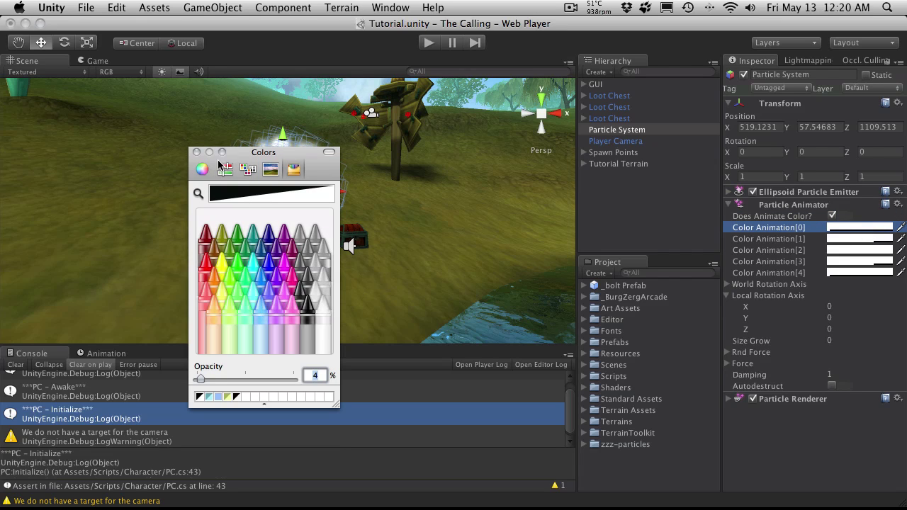
{"action": "left_click", "coordinate": [226, 169]}
{"action": "left_click", "coordinate": [202, 169]}
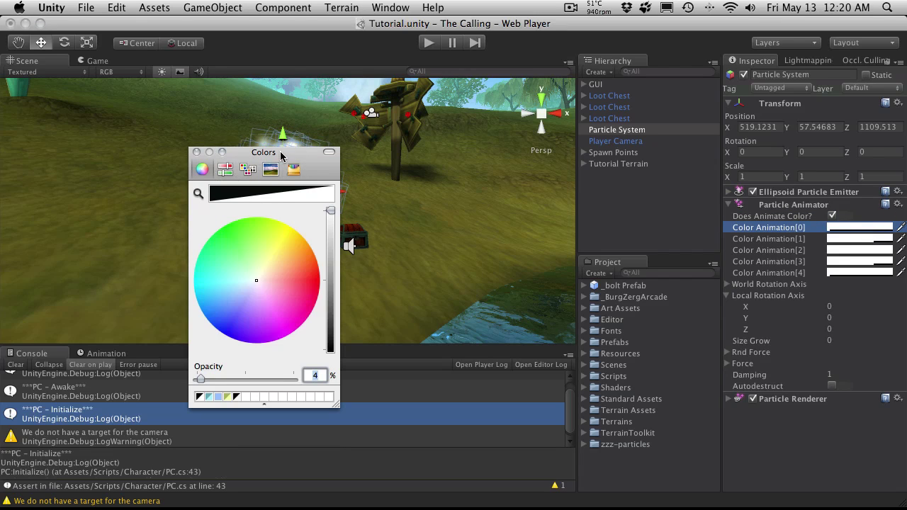
{"action": "left_click_drag", "start_coordinate": [281, 156], "coordinate": [498, 191]}
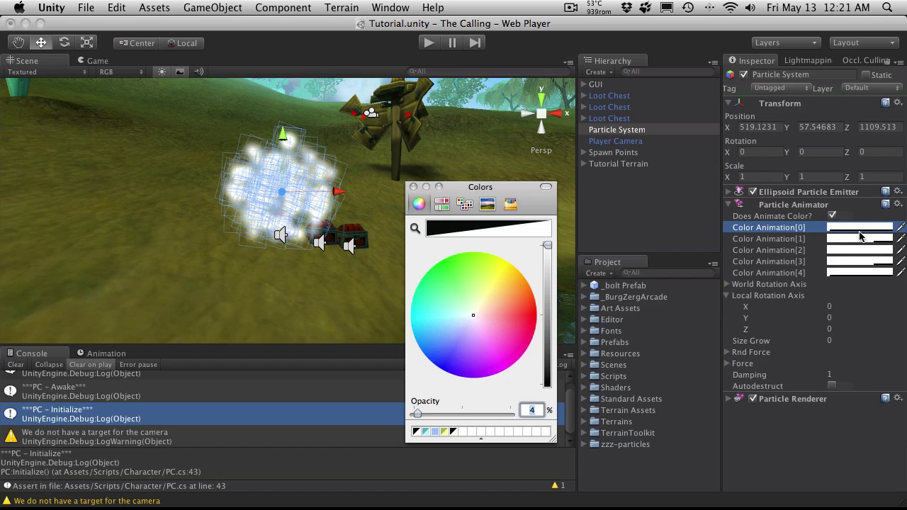
{"action": "left_click", "coordinate": [441, 205]}
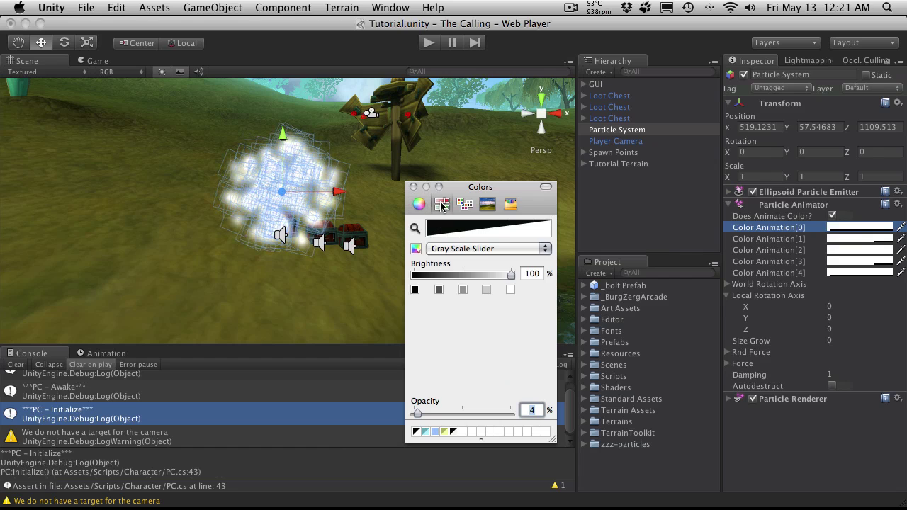
{"action": "left_click", "coordinate": [509, 204]}
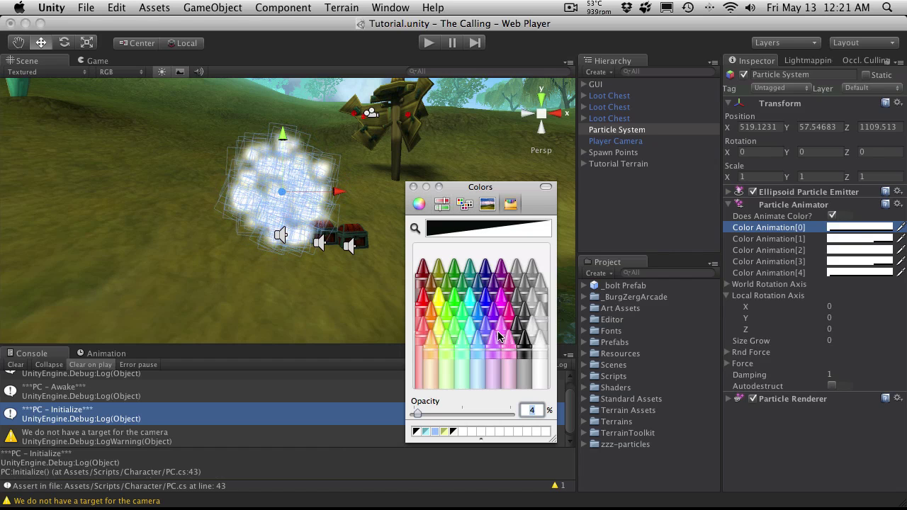
{"action": "left_click", "coordinate": [501, 267]}
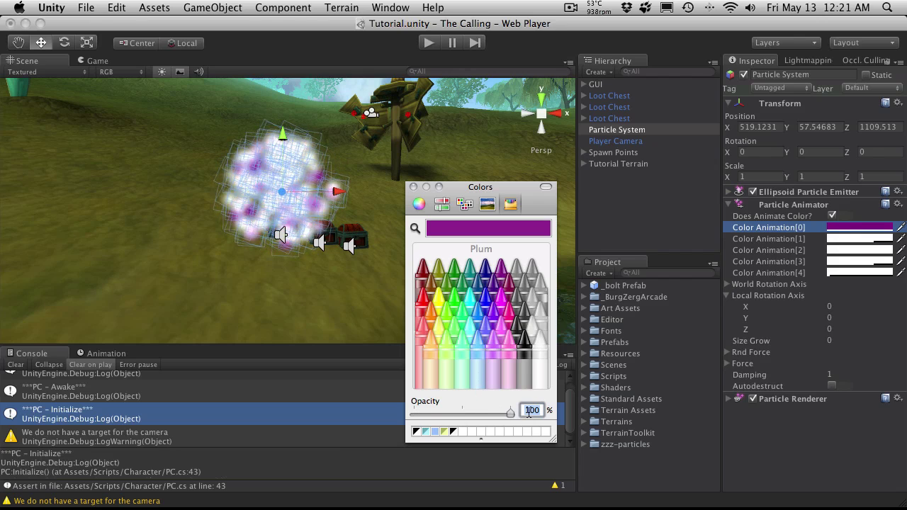
{"action": "type", "text": "25"}
{"action": "key", "text": "Return"}
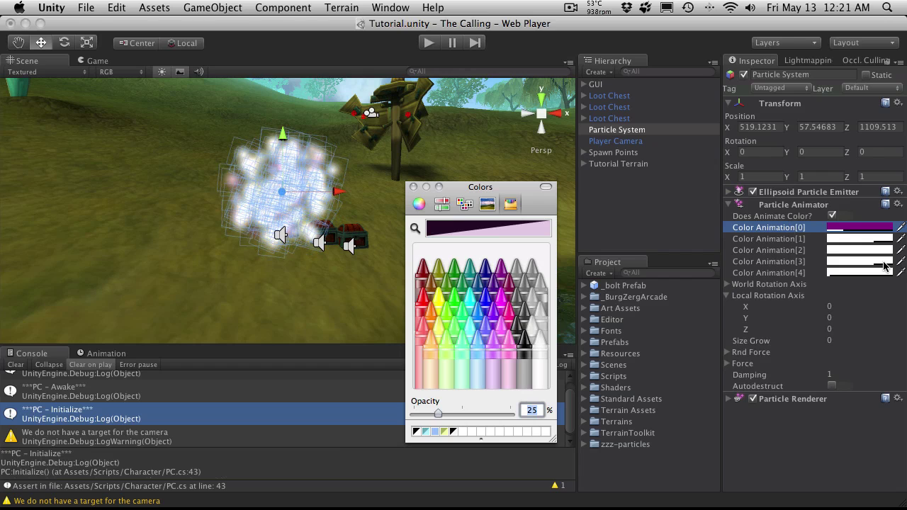
{"action": "left_click", "coordinate": [415, 187]}
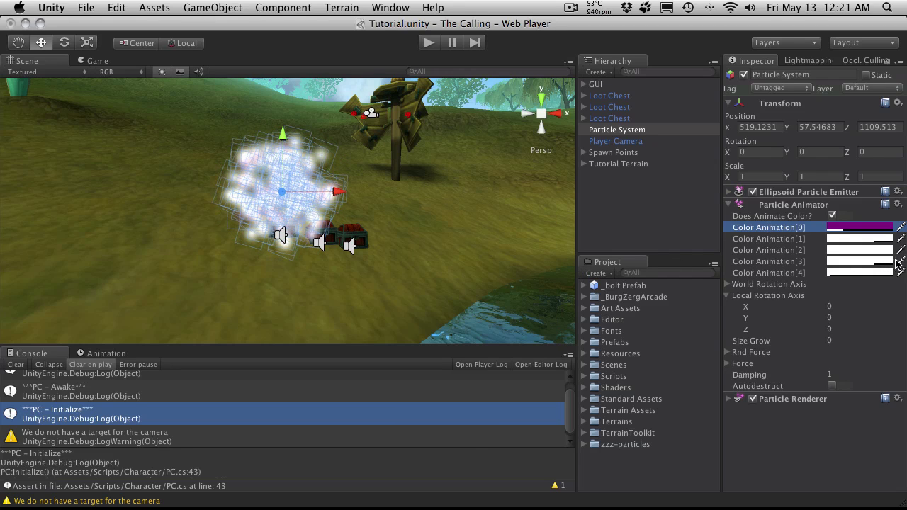
Set Color Animation[4] to Carnation pink at 25% opacity
{"action": "left_click", "coordinate": [855, 273]}
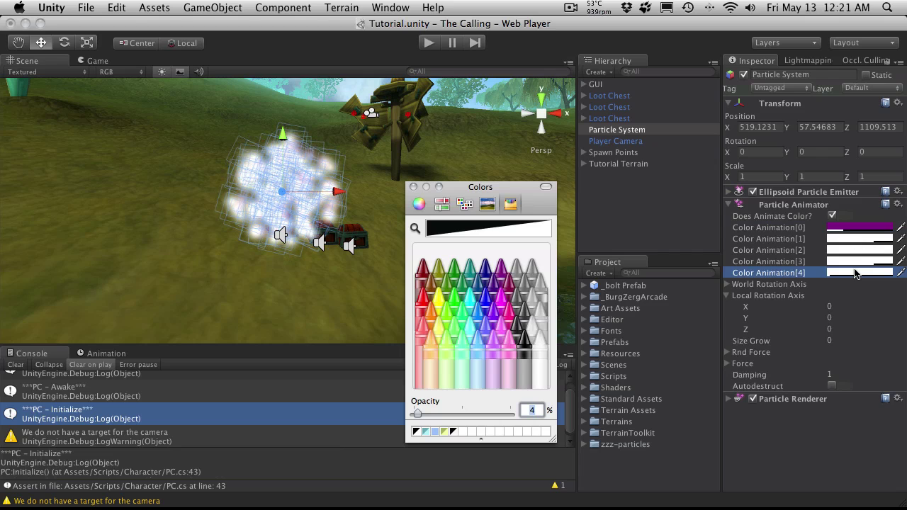
{"action": "left_click", "coordinate": [510, 356]}
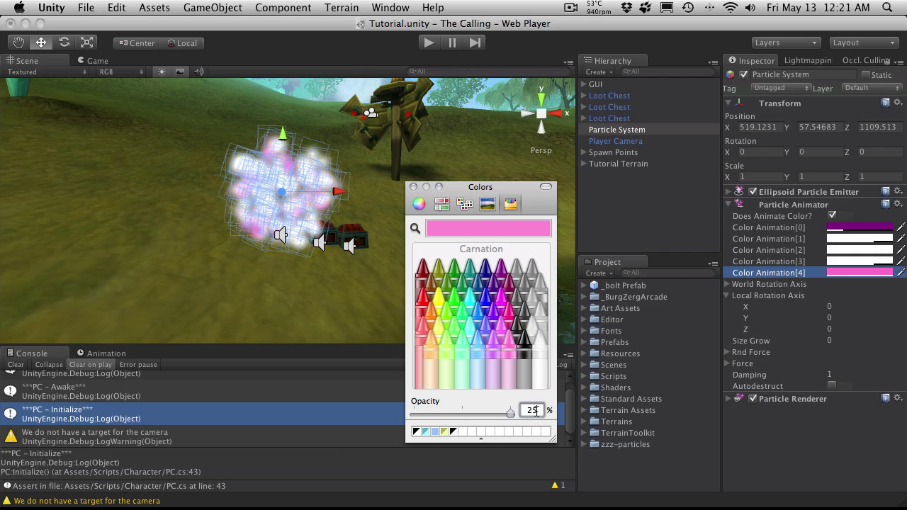
{"action": "type", "text": "25"}
{"action": "key", "text": "Return"}
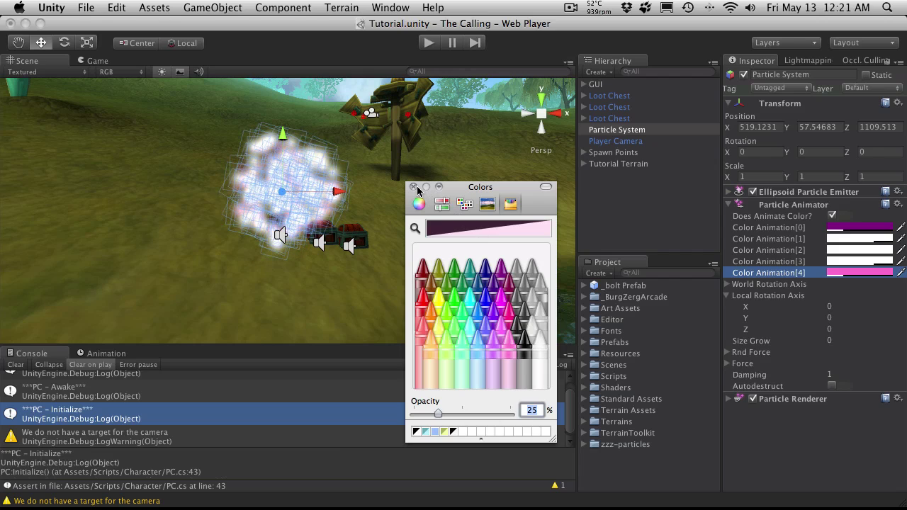
{"action": "left_click", "coordinate": [415, 188]}
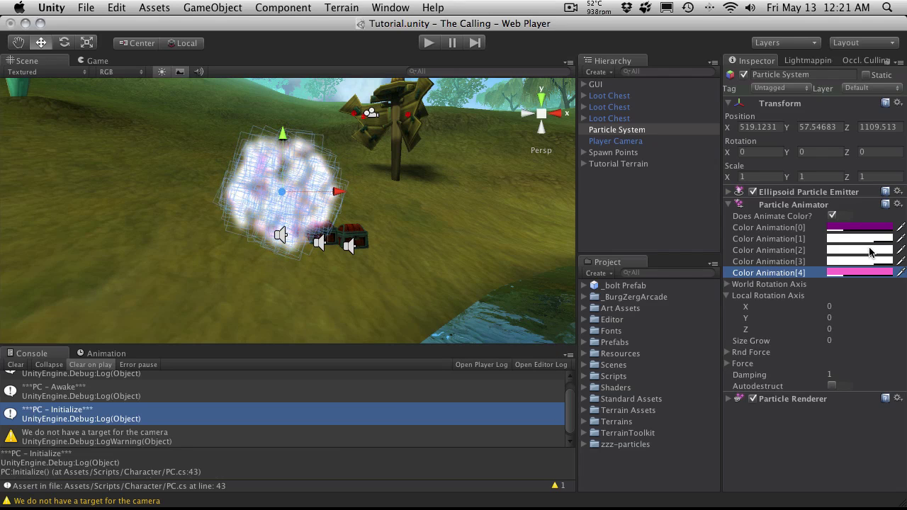
Set Color Animation[2] to Magenta at 25% opacity
{"action": "left_click", "coordinate": [872, 251]}
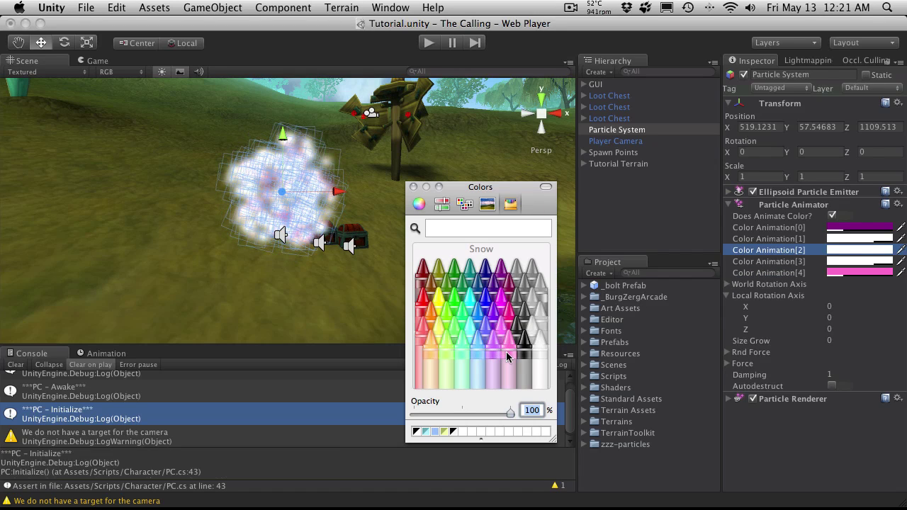
{"action": "left_click", "coordinate": [503, 305]}
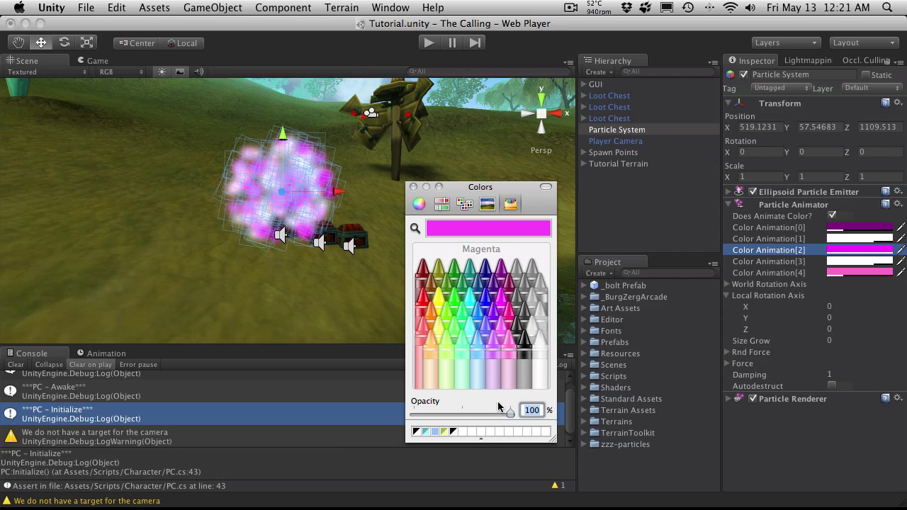
{"action": "type", "text": "25"}
{"action": "key", "text": "Return"}
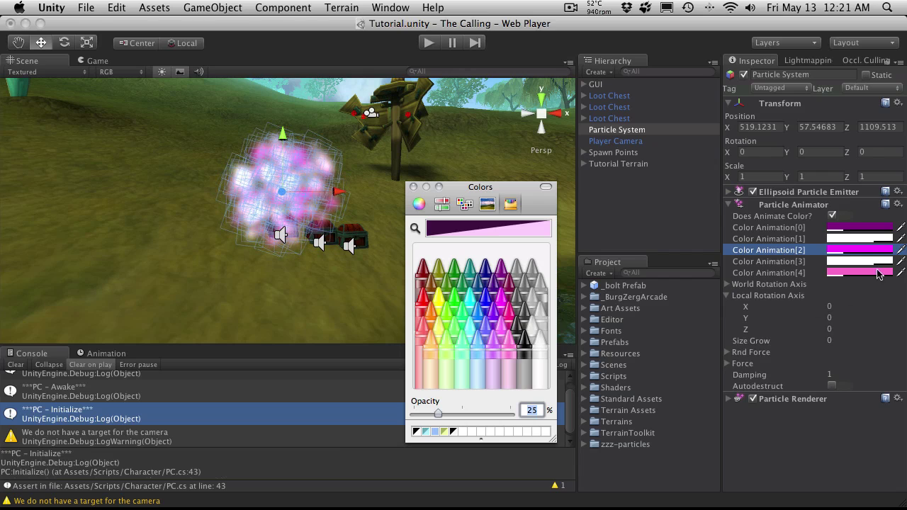
Set Color Animation[1] to Orchid after trying turquoise, ice cyan and sky blue
{"action": "left_click", "coordinate": [871, 239]}
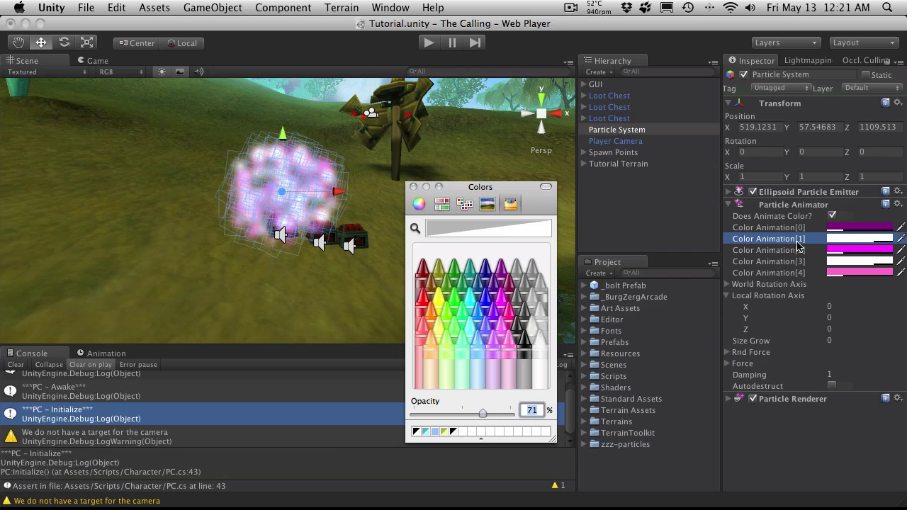
{"action": "left_click", "coordinate": [472, 303]}
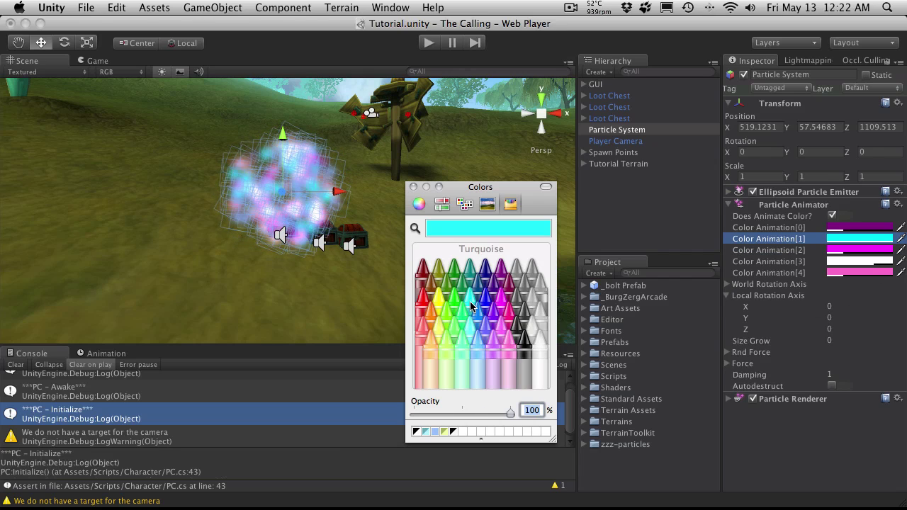
{"action": "type", "text": "25"}
{"action": "key", "text": "Return"}
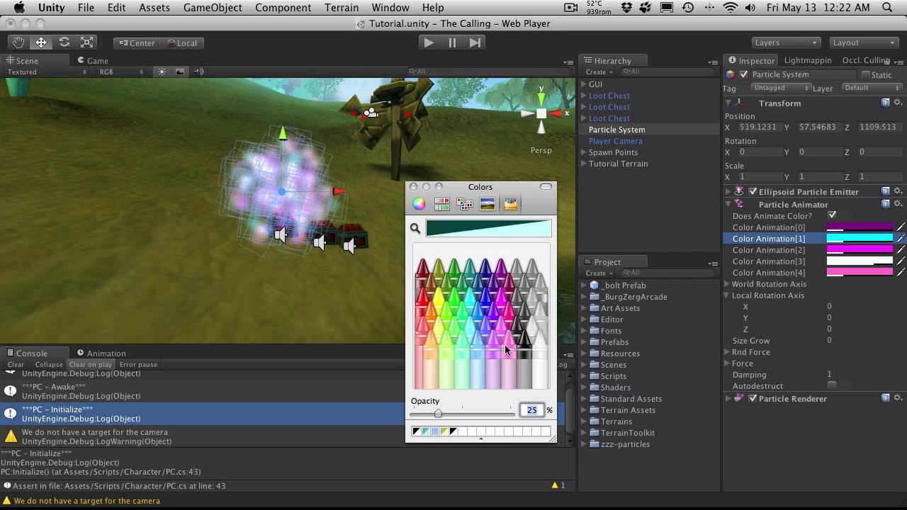
{"action": "left_click", "coordinate": [470, 328]}
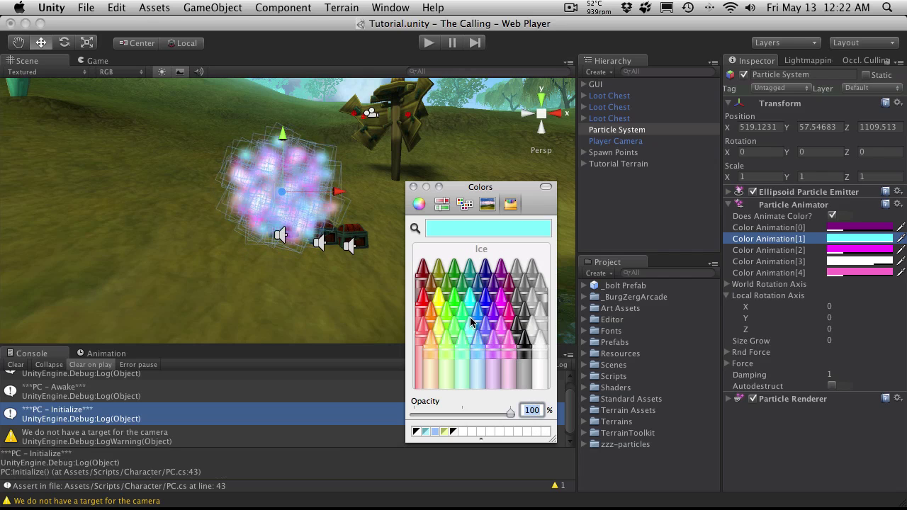
{"action": "left_click", "coordinate": [477, 342]}
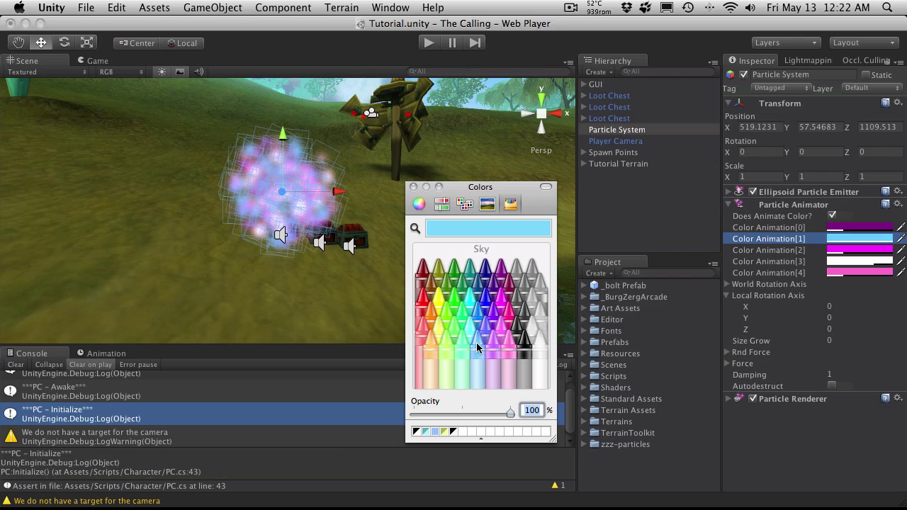
{"action": "left_click", "coordinate": [488, 330]}
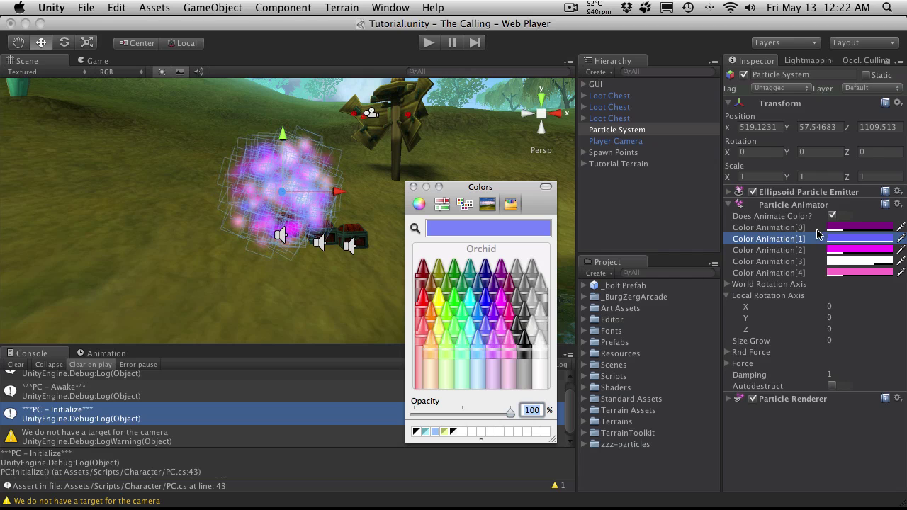
Set Color Animation[3] to Lemon yellow at 50% opacity and close the colour picker
{"action": "left_click", "coordinate": [853, 266]}
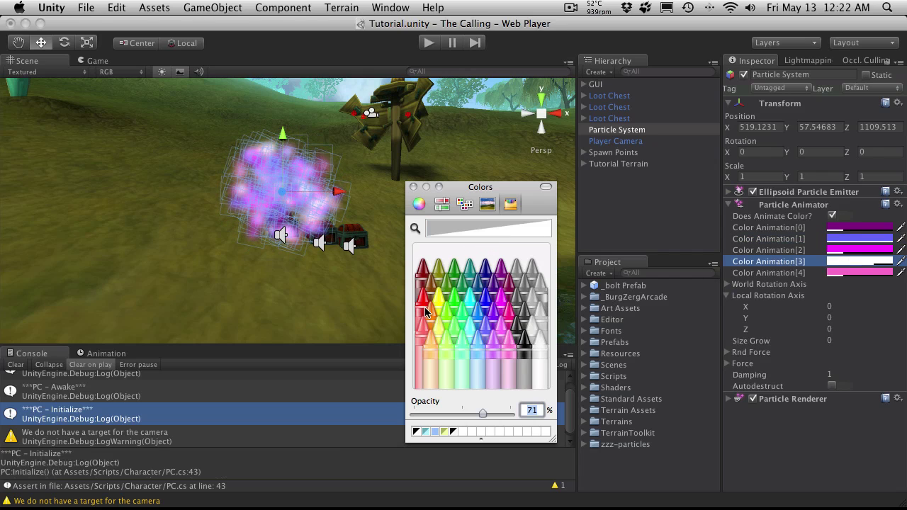
{"action": "left_click", "coordinate": [439, 325]}
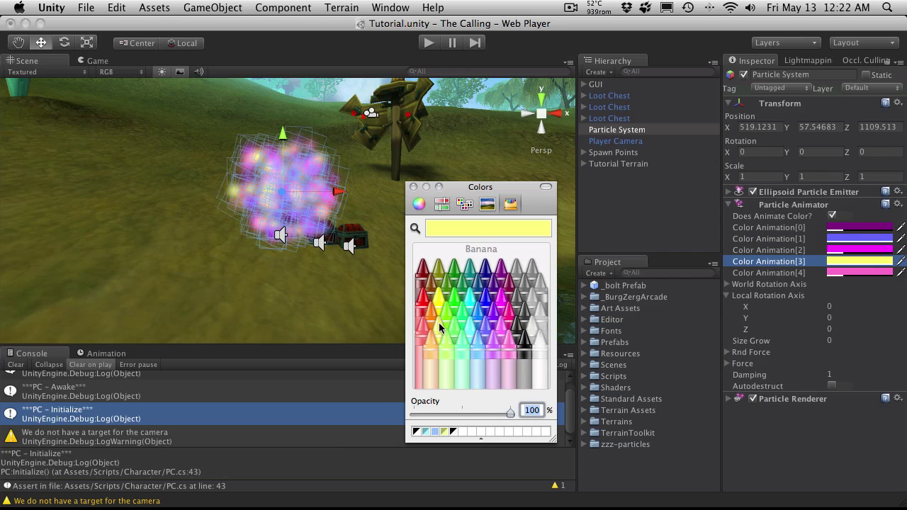
{"action": "left_click", "coordinate": [439, 299]}
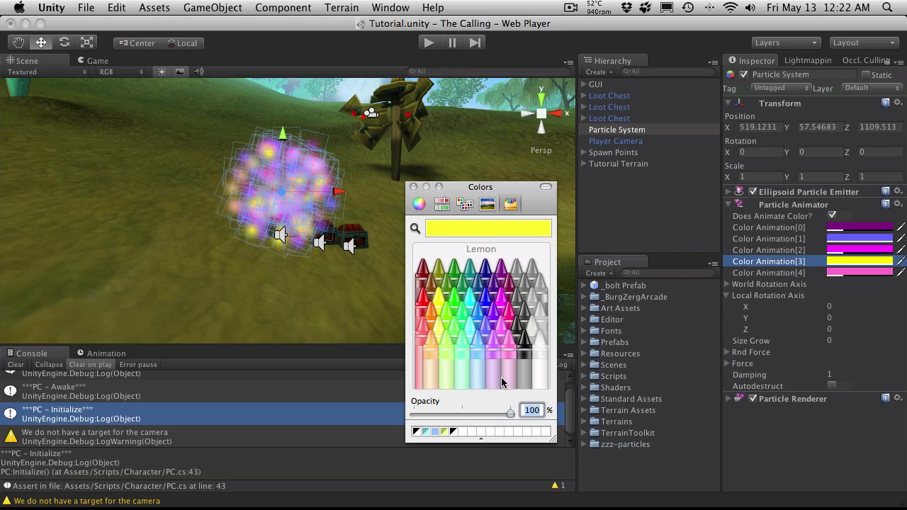
{"action": "type", "text": "50"}
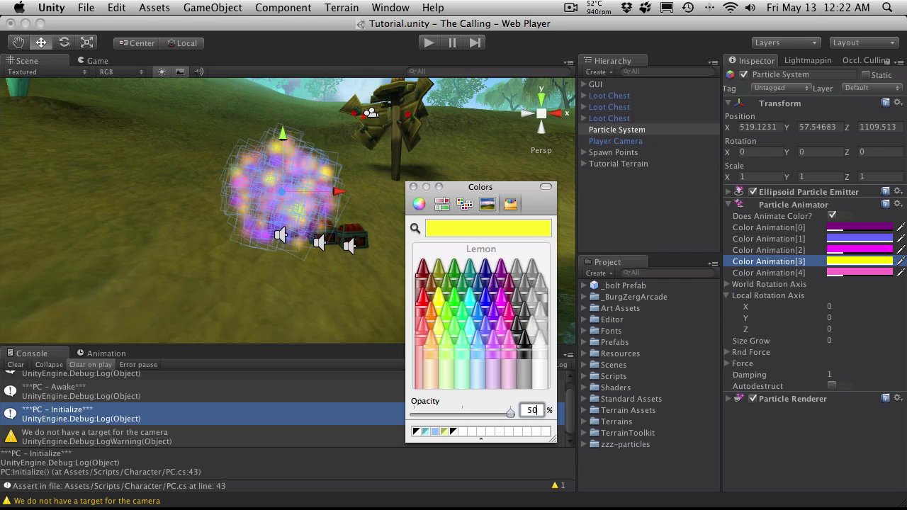
{"action": "key", "text": "Return"}
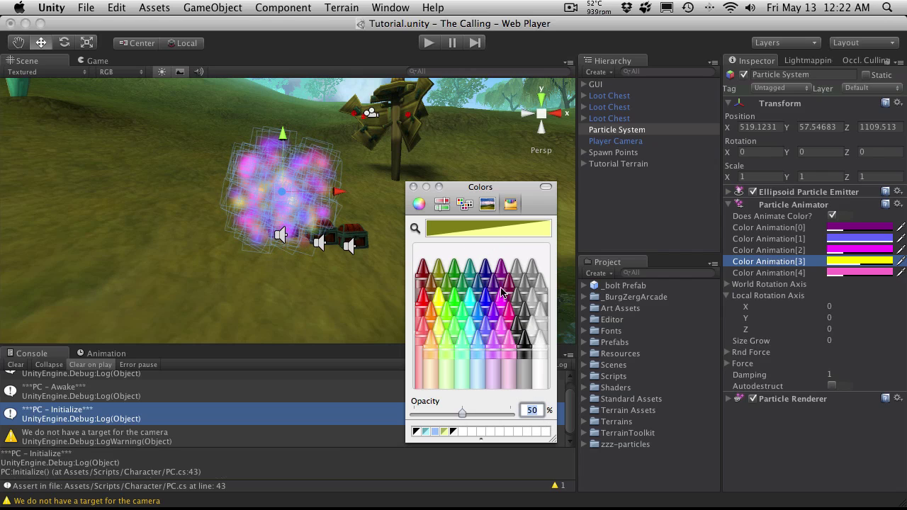
{"action": "left_click", "coordinate": [415, 187]}
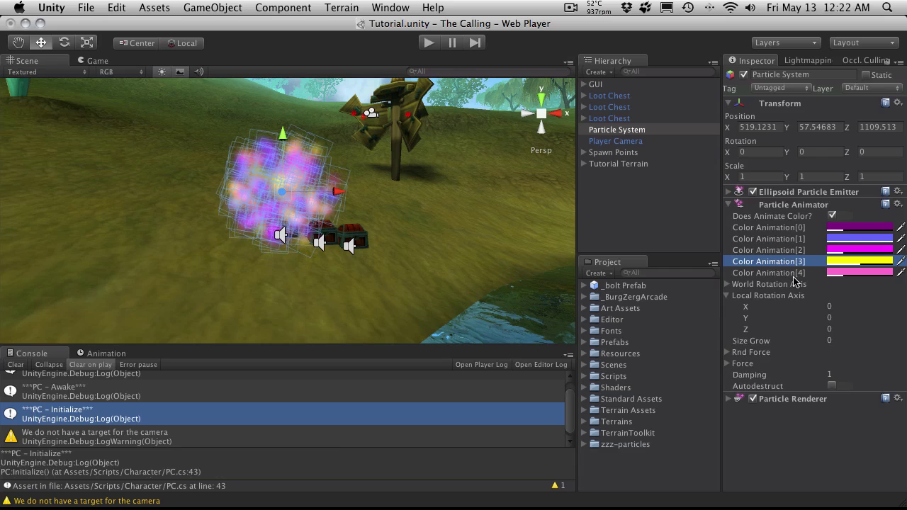
Expand and collapse World Rotation Axis, then collapse Local Rotation Axis, keeping all values at 0
{"action": "left_click", "coordinate": [739, 286]}
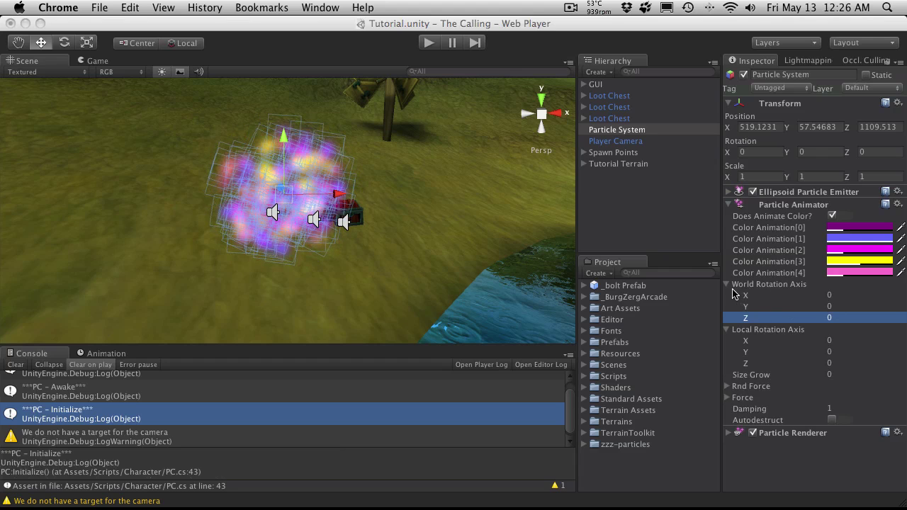
{"action": "left_click", "coordinate": [731, 287]}
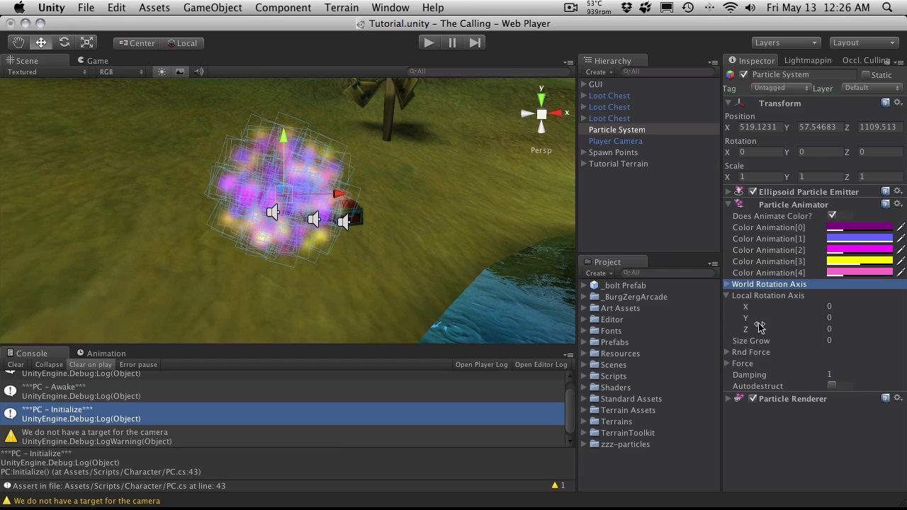
{"action": "left_click", "coordinate": [729, 296]}
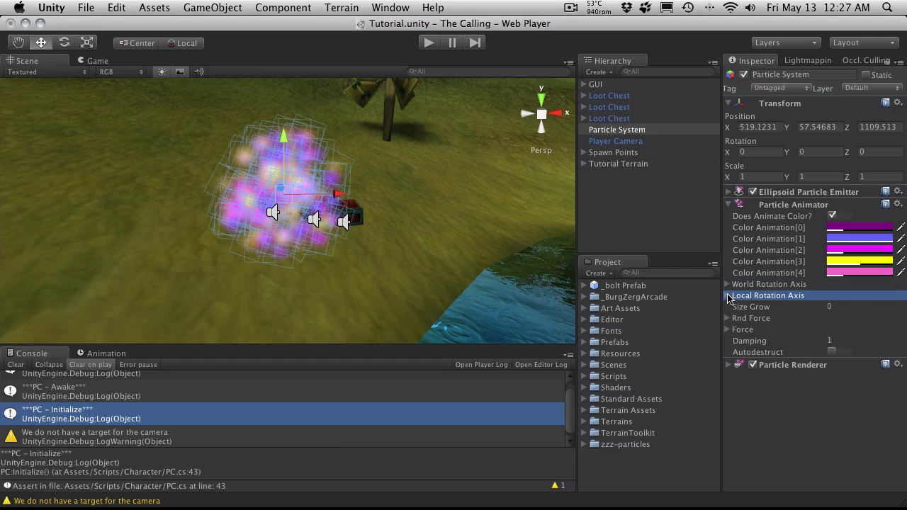
Set Size Grow to 1 and orbit to see the chests and water
{"action": "left_click", "coordinate": [806, 311]}
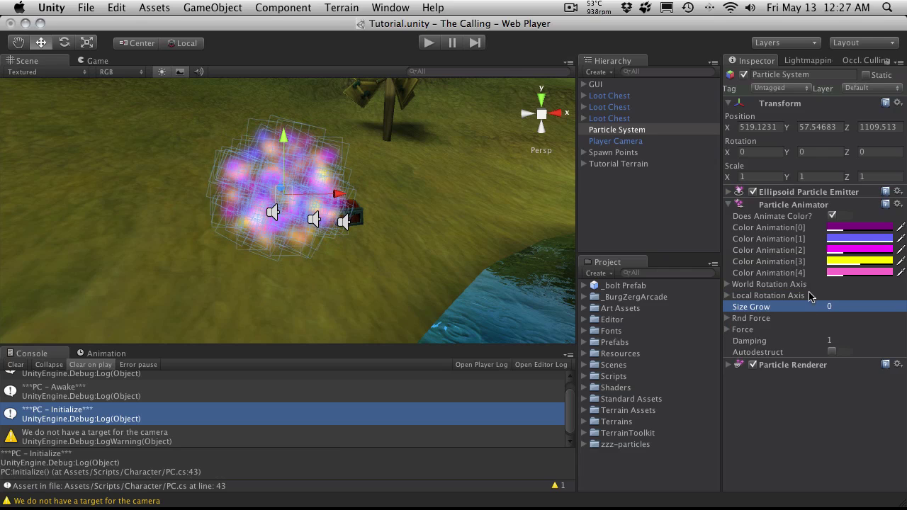
{"action": "left_click", "coordinate": [850, 307]}
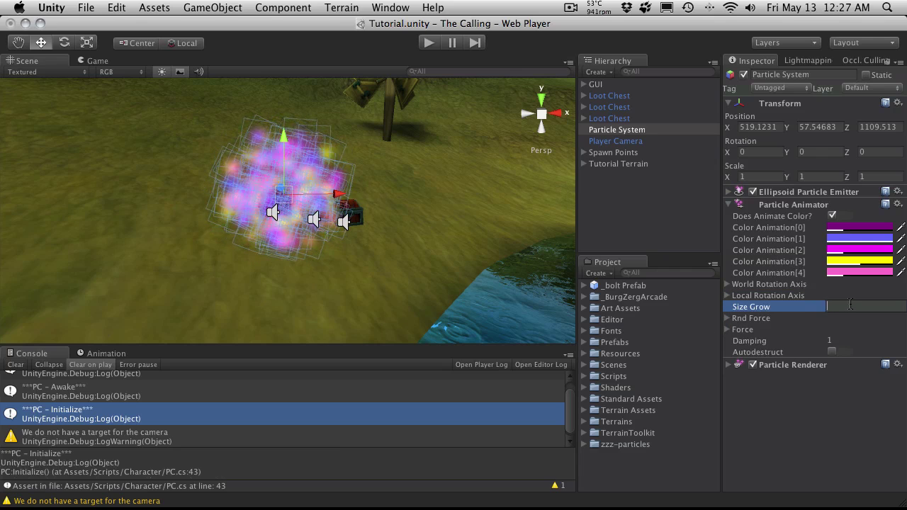
{"action": "type", "text": "1"}
{"action": "key", "text": "Return"}
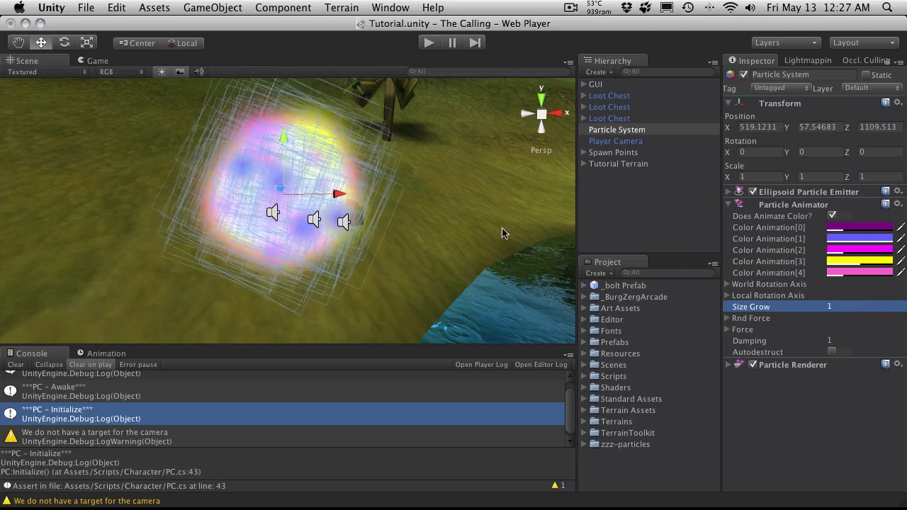
{"action": "key", "text": "alt"}
{"action": "left_click_drag", "start_coordinate": [272, 194], "coordinate": [147, 206], "text": "alt"}
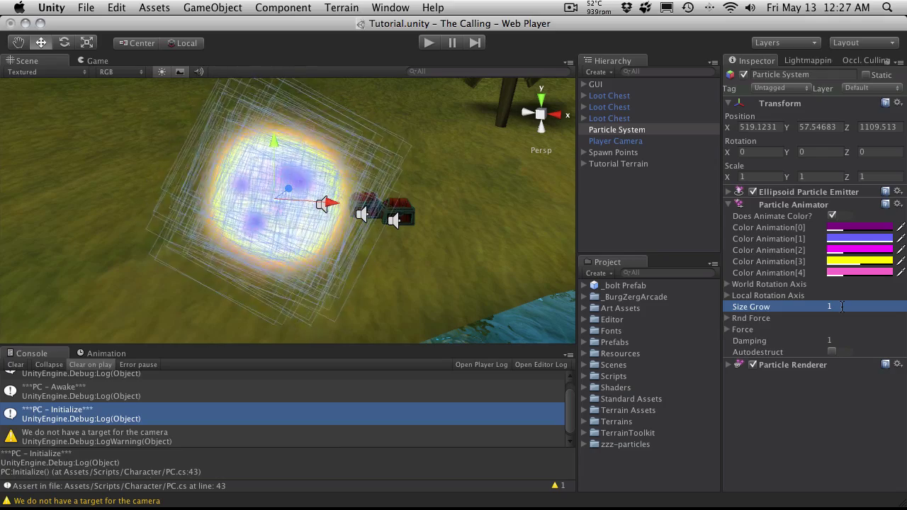
Lower Size Grow to 0.5 and orbit around the particle cloud
{"action": "left_click", "coordinate": [842, 306]}
{"action": "type", "text": "0.5"}
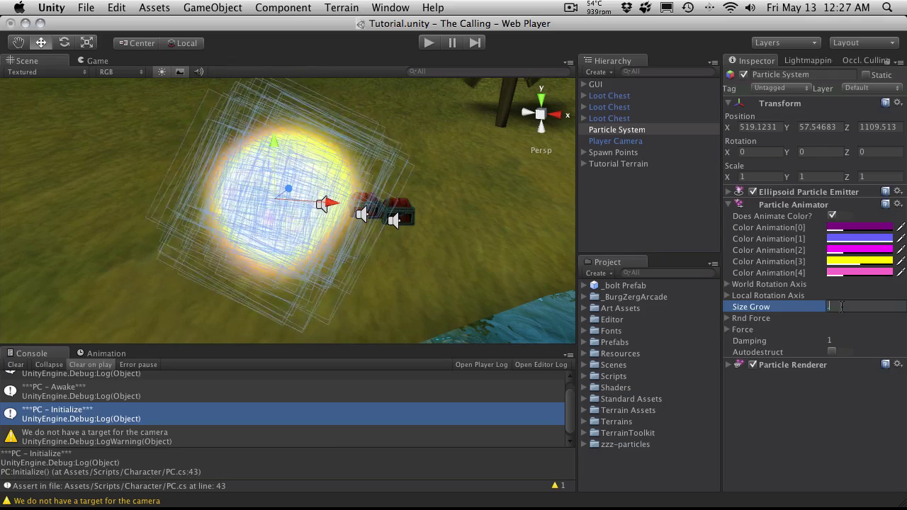
{"action": "key", "text": "Return"}
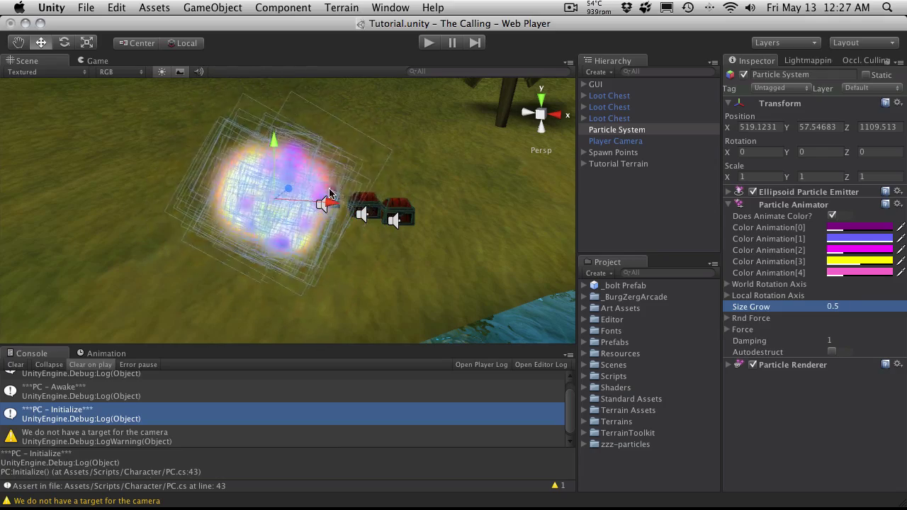
{"action": "left_click_drag", "start_coordinate": [247, 178], "coordinate": [319, 183], "text": "alt"}
Expand Rnd Force, enter 10 for Z, and orbit to watch particles drift toward the river
{"action": "left_click", "coordinate": [730, 318]}
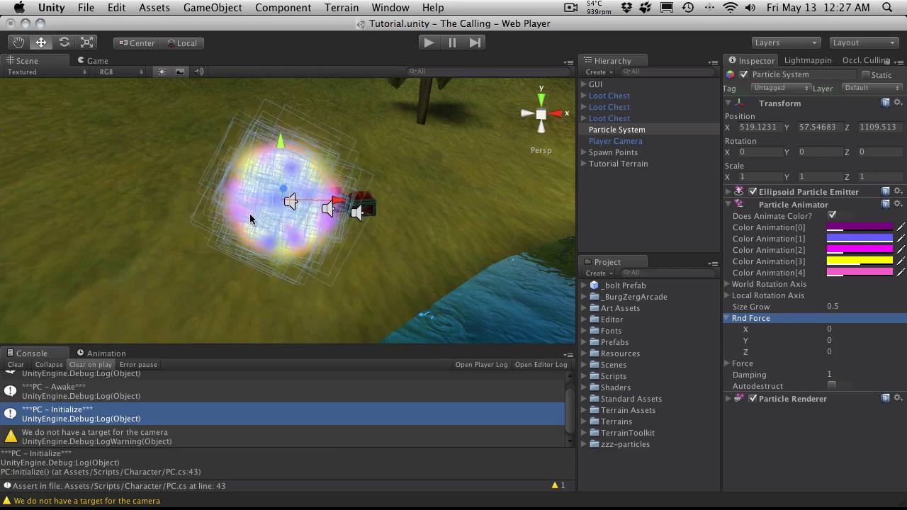
{"action": "left_click_drag", "start_coordinate": [232, 206], "coordinate": [376, 200], "text": "alt"}
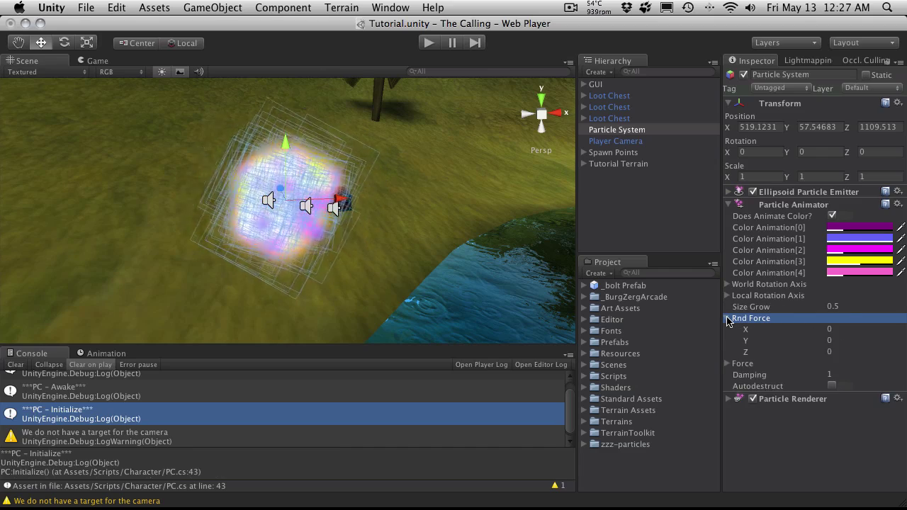
{"action": "left_click", "coordinate": [835, 352]}
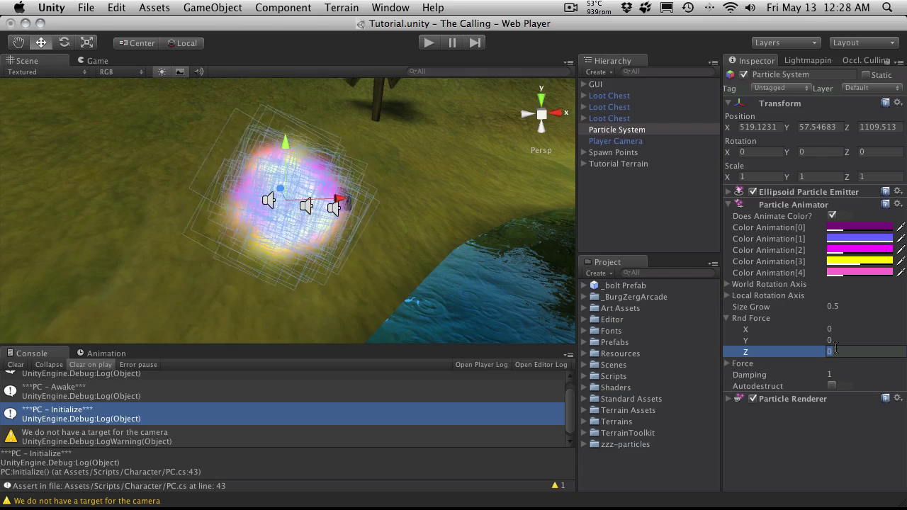
{"action": "type", "text": "10"}
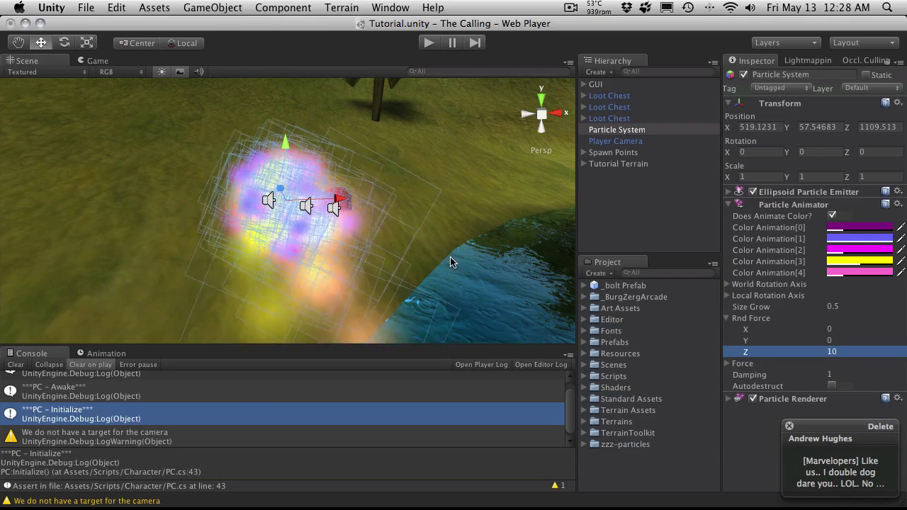
{"action": "left_click", "coordinate": [789, 428]}
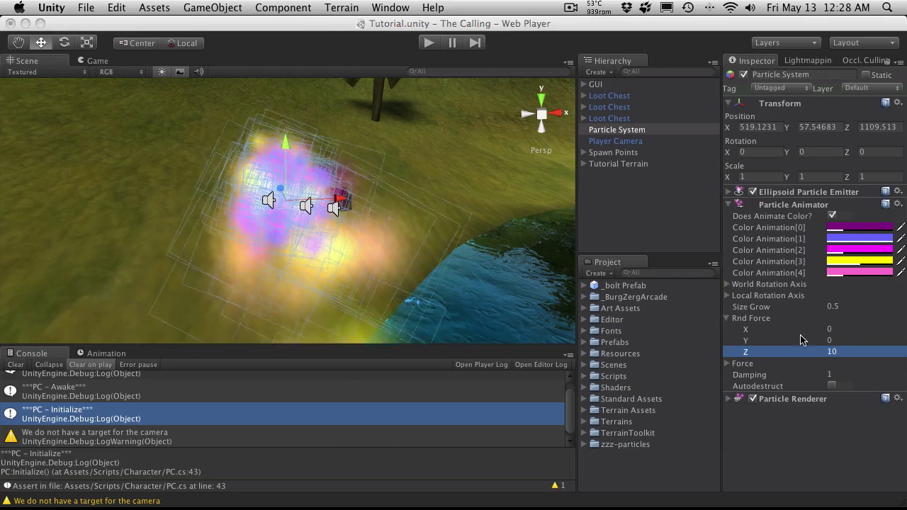
{"action": "left_click_drag", "start_coordinate": [407, 253], "coordinate": [142, 213], "text": "alt"}
Set Rnd Force Z to 0 and X to 1, orbiting to view the loot chests
{"action": "left_click", "coordinate": [868, 348]}
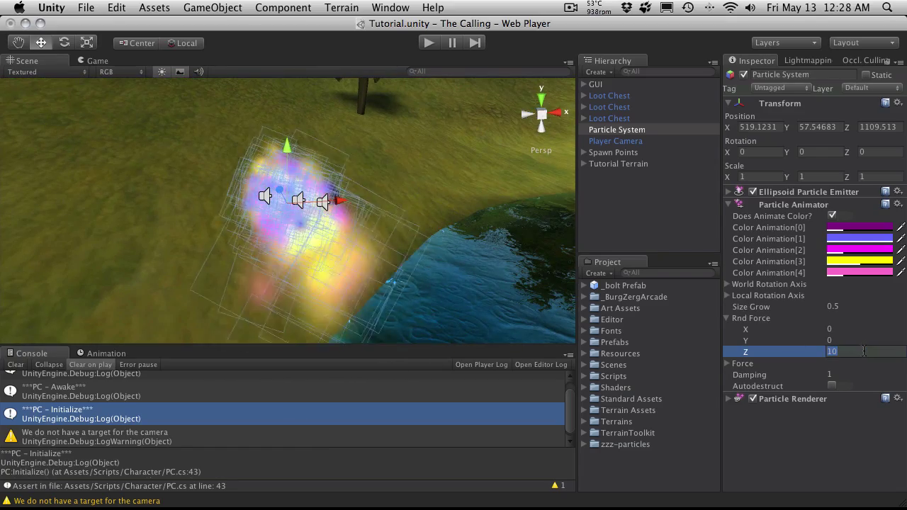
{"action": "type", "text": "0"}
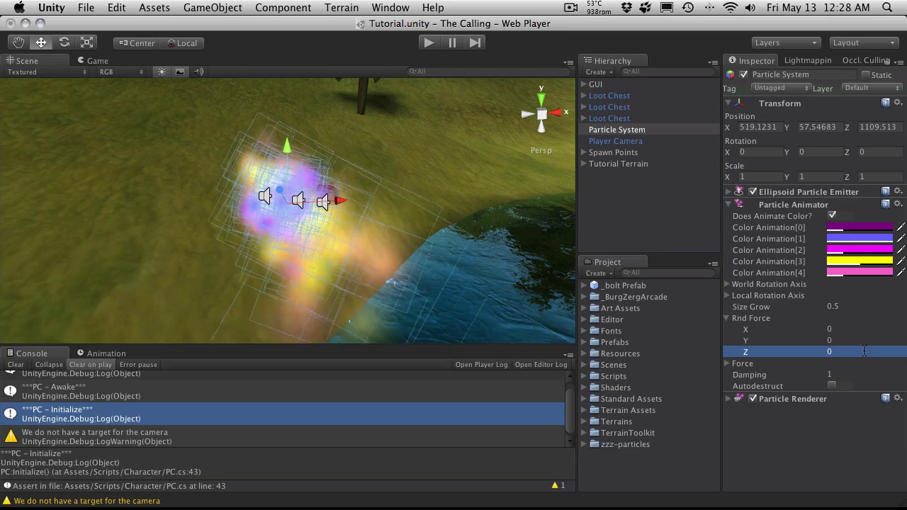
{"action": "left_click", "coordinate": [841, 330]}
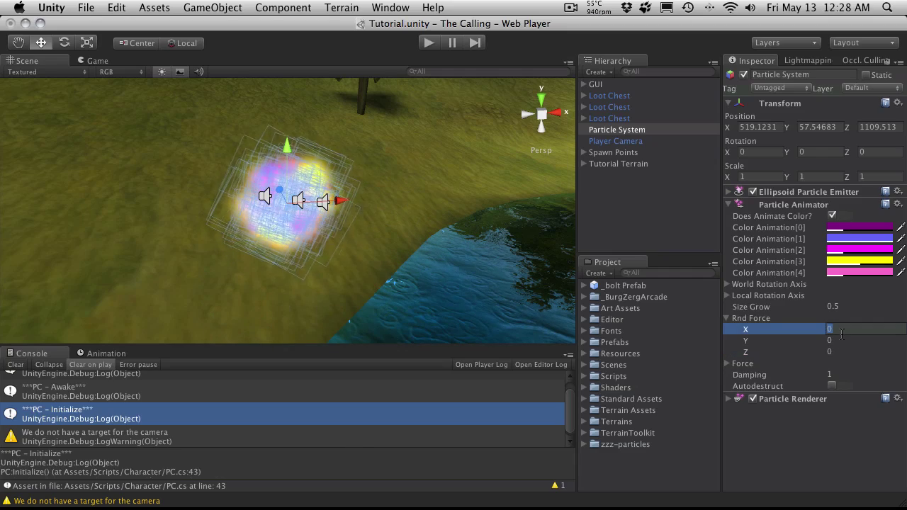
{"action": "type", "text": "1"}
{"action": "key", "text": "Return"}
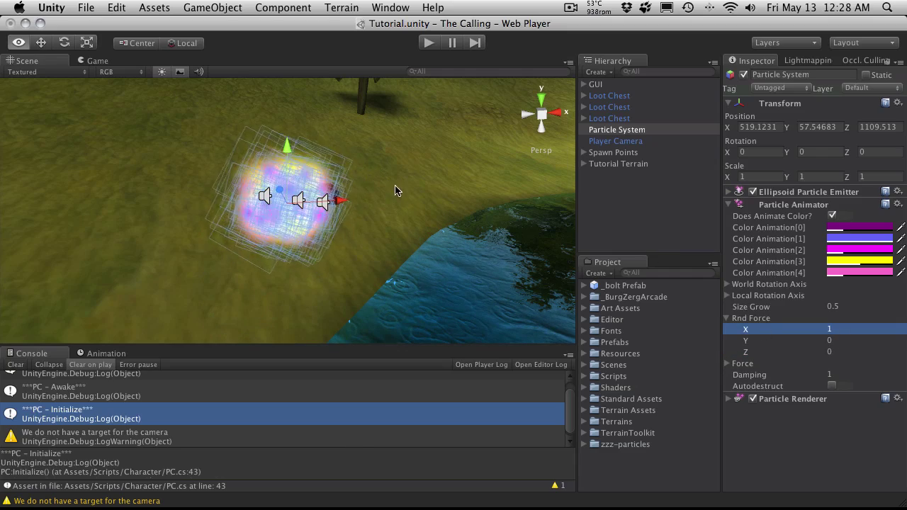
{"action": "left_click_drag", "start_coordinate": [487, 219], "coordinate": [284, 226], "text": "alt"}
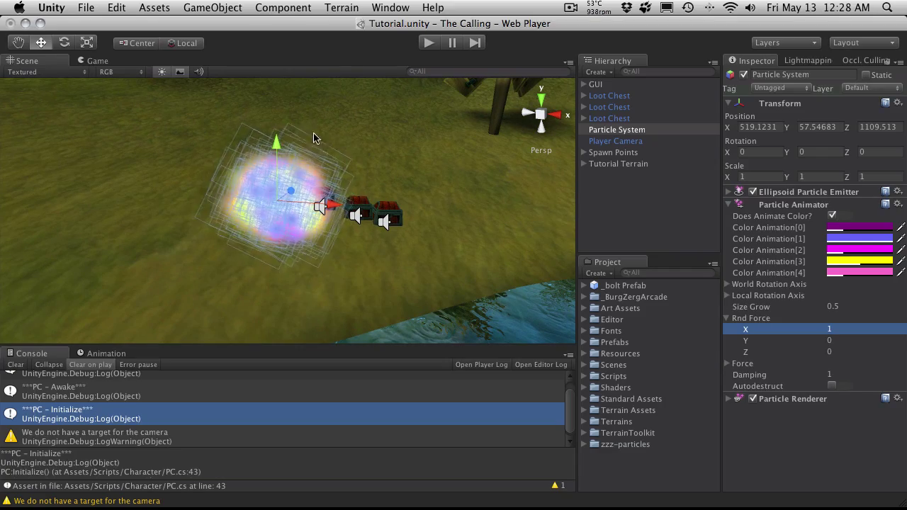
{"action": "left_click_drag", "start_coordinate": [172, 173], "coordinate": [522, 193], "text": "alt"}
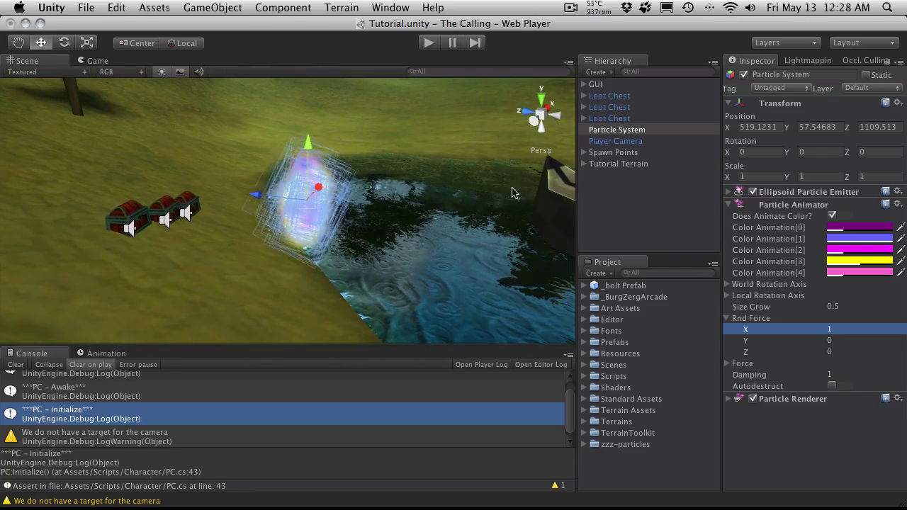
{"action": "left_click_drag", "start_coordinate": [462, 175], "coordinate": [358, 178], "text": "alt"}
Set Rnd Force Y to 1 and orbit toward the water to inspect the jitter
{"action": "left_click", "coordinate": [851, 341]}
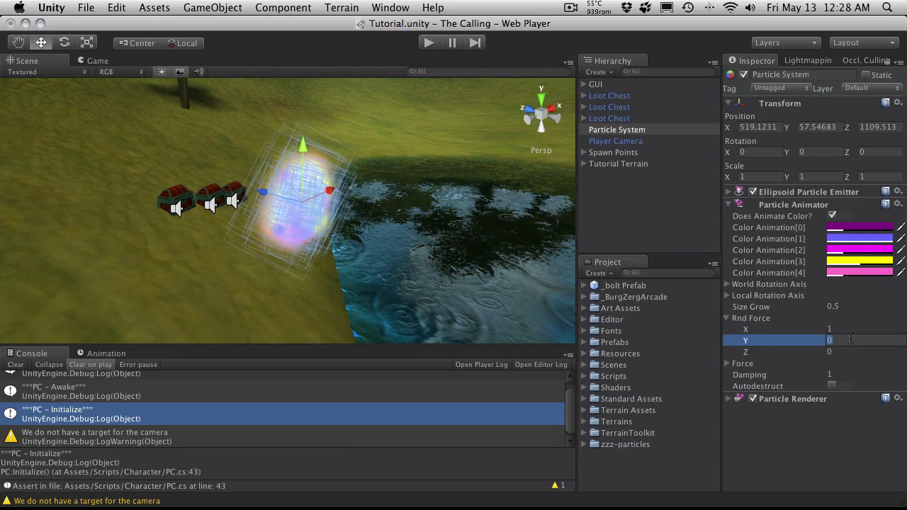
{"action": "type", "text": "1"}
{"action": "key", "text": "Return"}
{"action": "left_click_drag", "start_coordinate": [456, 176], "coordinate": [262, 107], "text": "alt"}
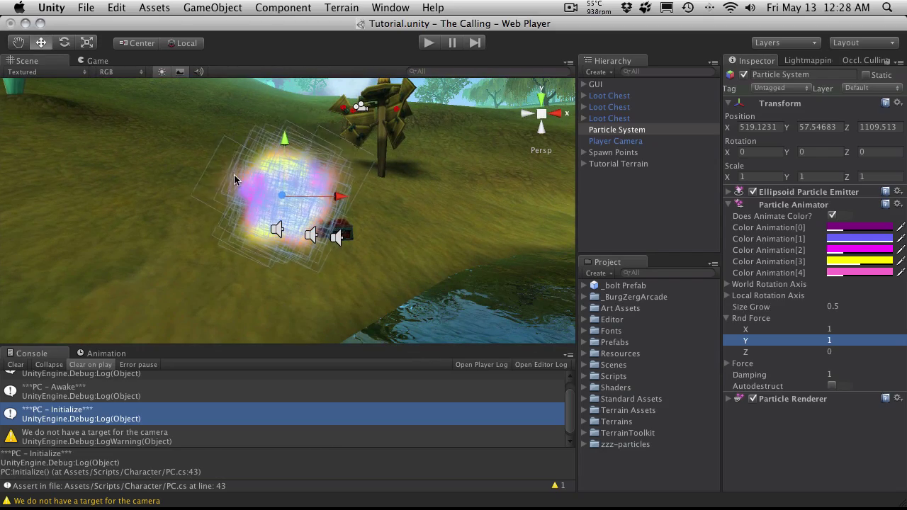
{"action": "left_click_drag", "start_coordinate": [354, 197], "coordinate": [216, 202], "text": "alt"}
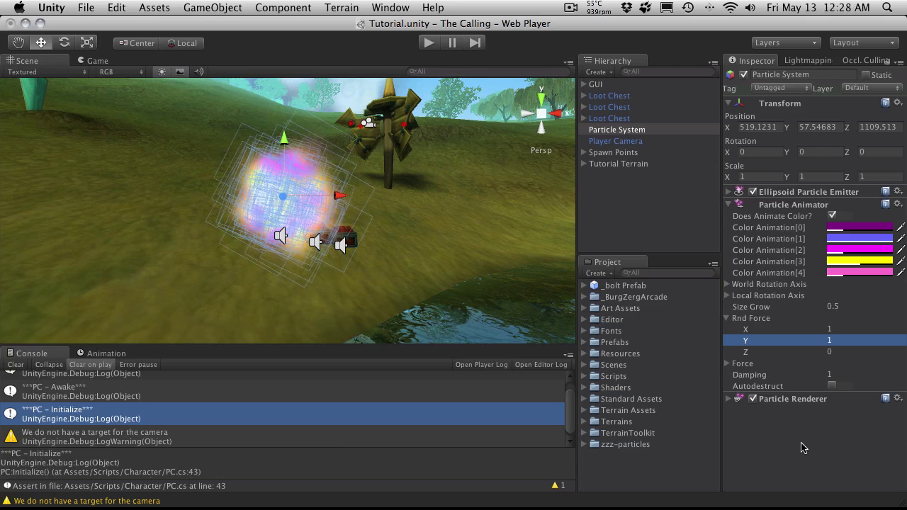
{"action": "left_click", "coordinate": [725, 320]}
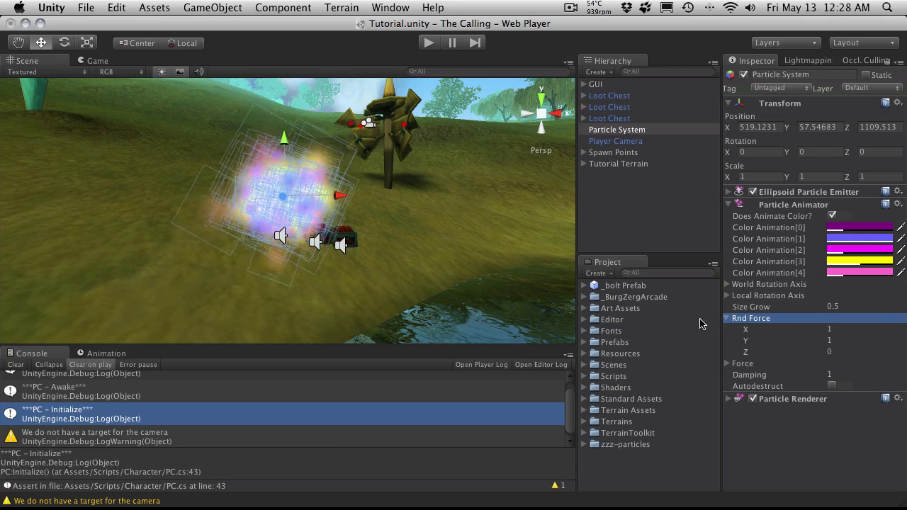
Reset Rnd Force X and Y to 0
{"action": "left_click", "coordinate": [727, 319]}
{"action": "left_click", "coordinate": [727, 330]}
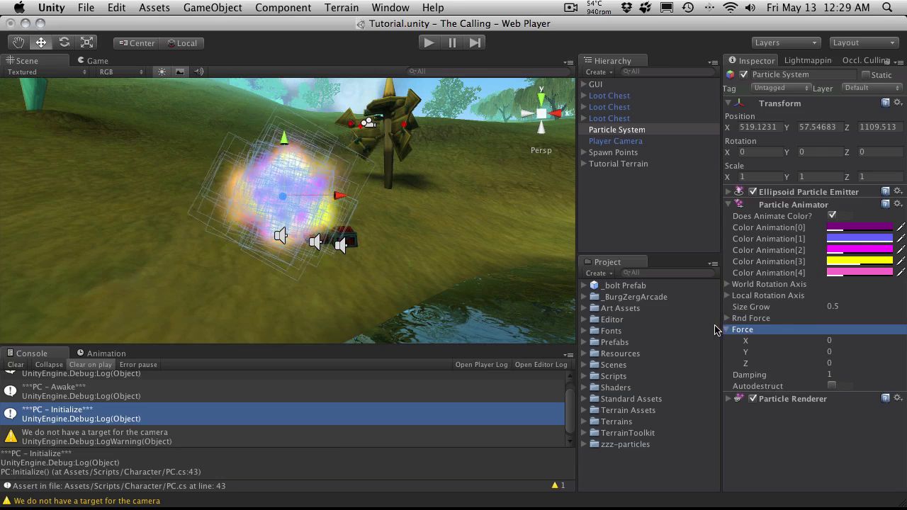
{"action": "left_click", "coordinate": [726, 318]}
{"action": "left_click", "coordinate": [838, 329]}
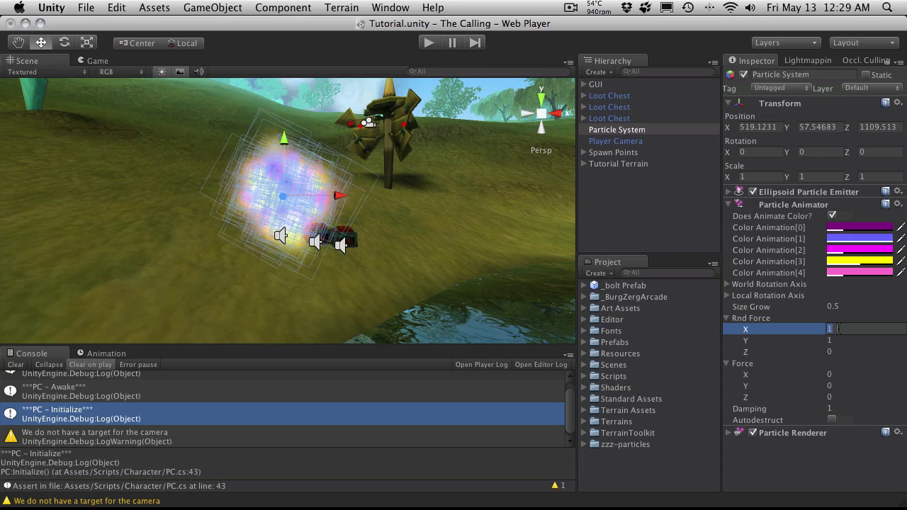
{"action": "type", "text": "0"}
{"action": "key", "text": "Tab"}
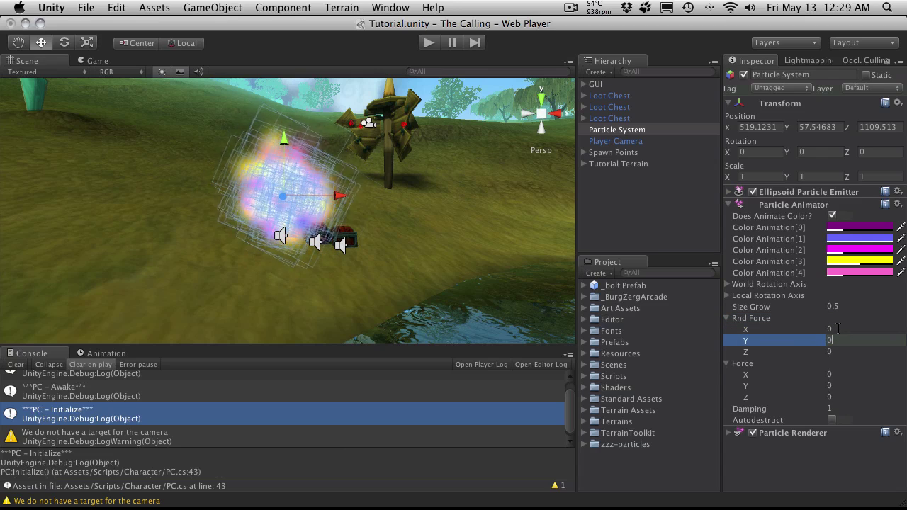
{"action": "type", "text": "0"}
{"action": "key", "text": "Return"}
Test a Force of 1 on X and Y, then set Force X back to 0
{"action": "left_click", "coordinate": [726, 318]}
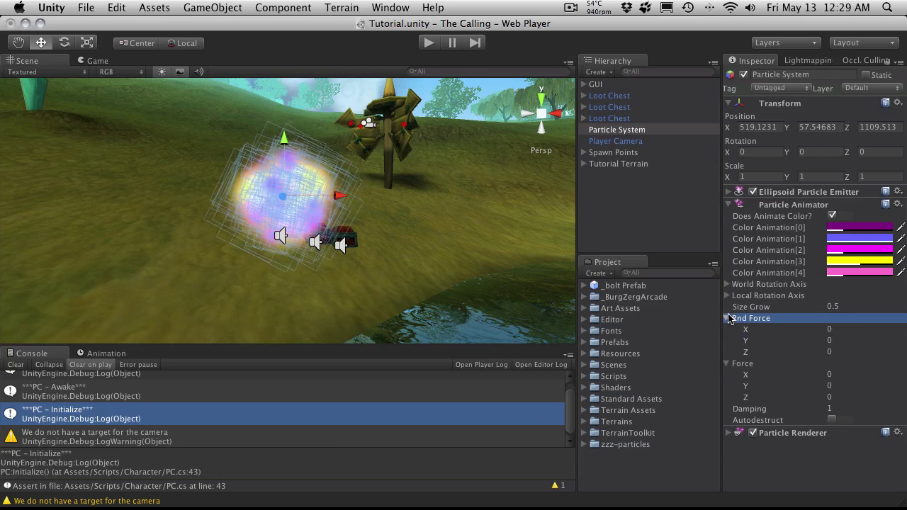
{"action": "left_click", "coordinate": [835, 342]}
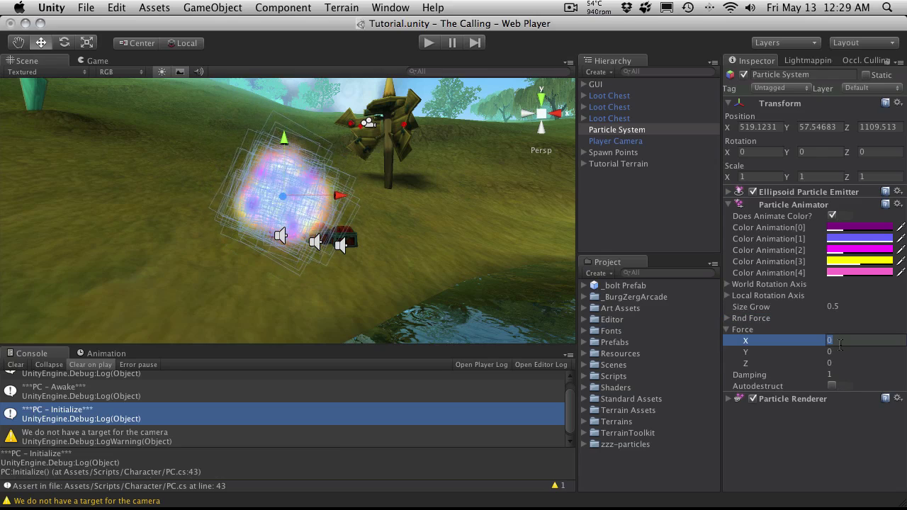
{"action": "type", "text": "1"}
{"action": "key", "text": "Return"}
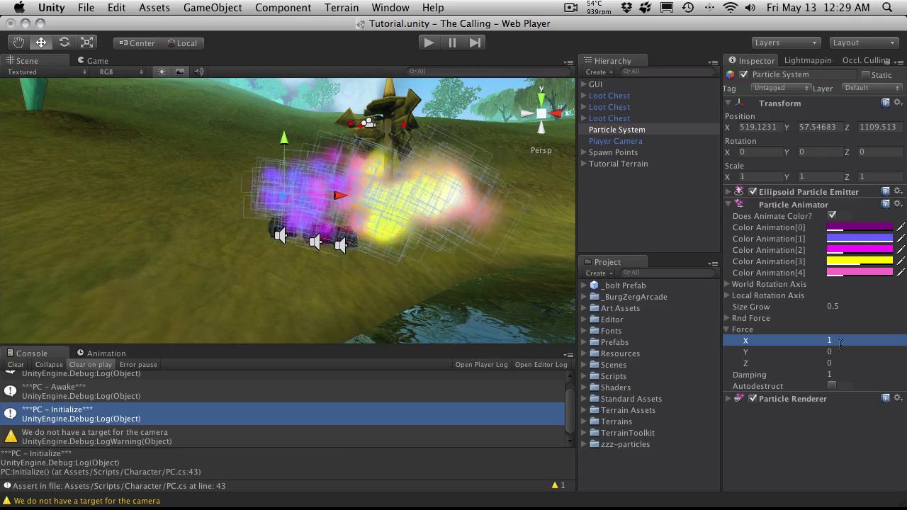
{"action": "left_click", "coordinate": [843, 352]}
{"action": "type", "text": "1"}
{"action": "key", "text": "Return"}
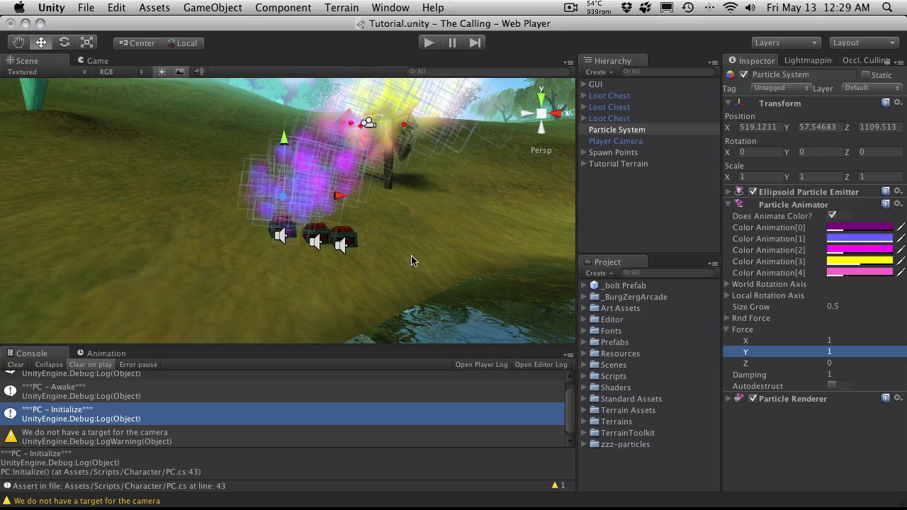
{"action": "left_click", "coordinate": [872, 341]}
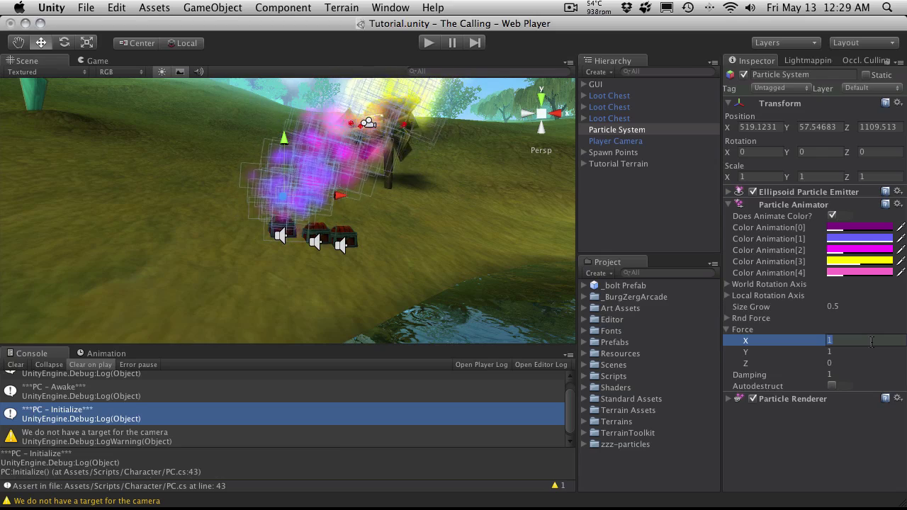
{"action": "type", "text": "0"}
{"action": "key", "text": "Tab"}
Zero Force Y, fold Force, scrub Damping down to about 0.31, and try Autodestruct
{"action": "type", "text": "0"}
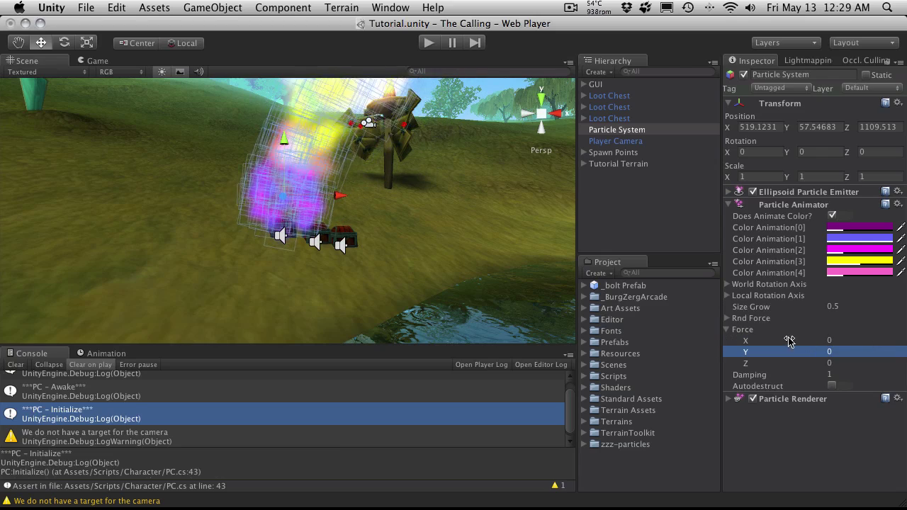
{"action": "left_click", "coordinate": [730, 331]}
{"action": "left_click", "coordinate": [731, 331]}
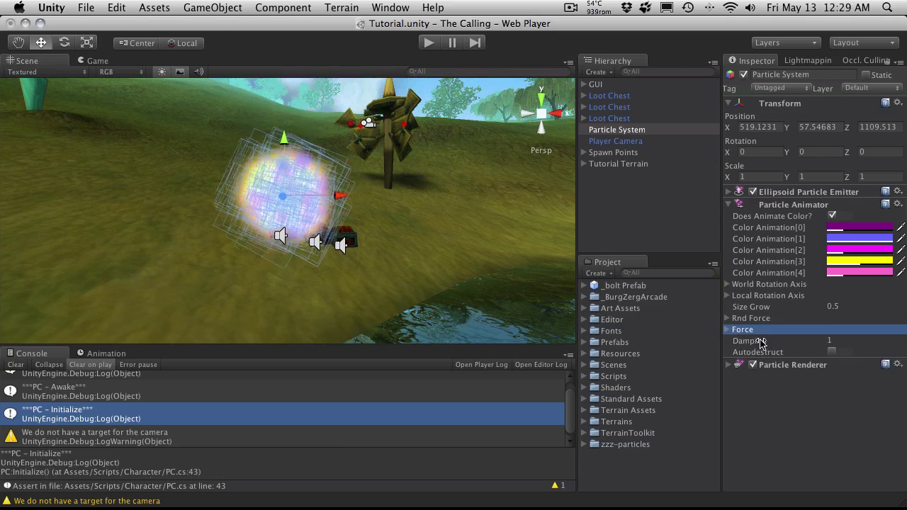
{"action": "left_click", "coordinate": [798, 343]}
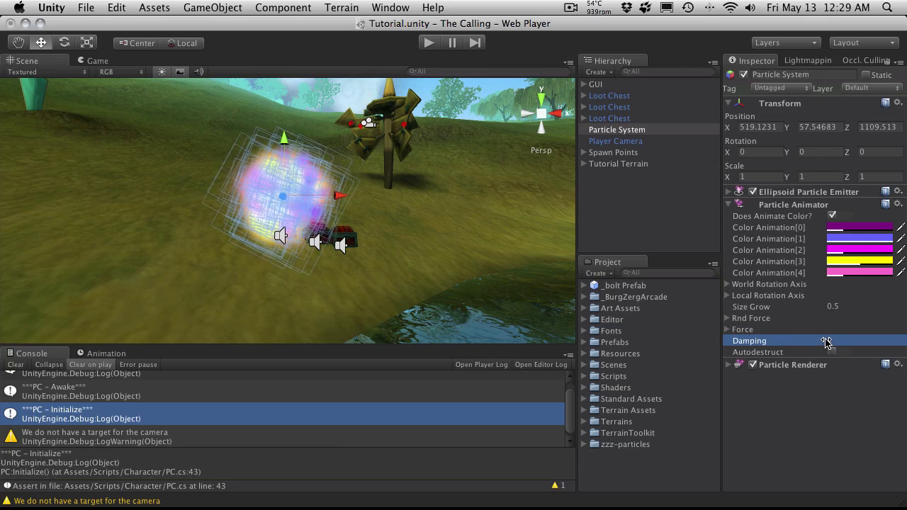
{"action": "type", "text": "1"}
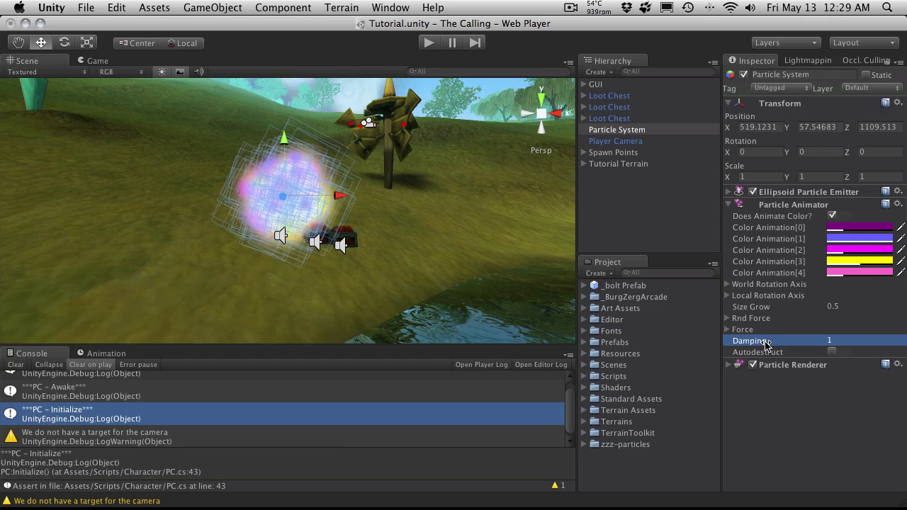
{"action": "left_click_drag", "start_coordinate": [763, 345], "coordinate": [744, 346]}
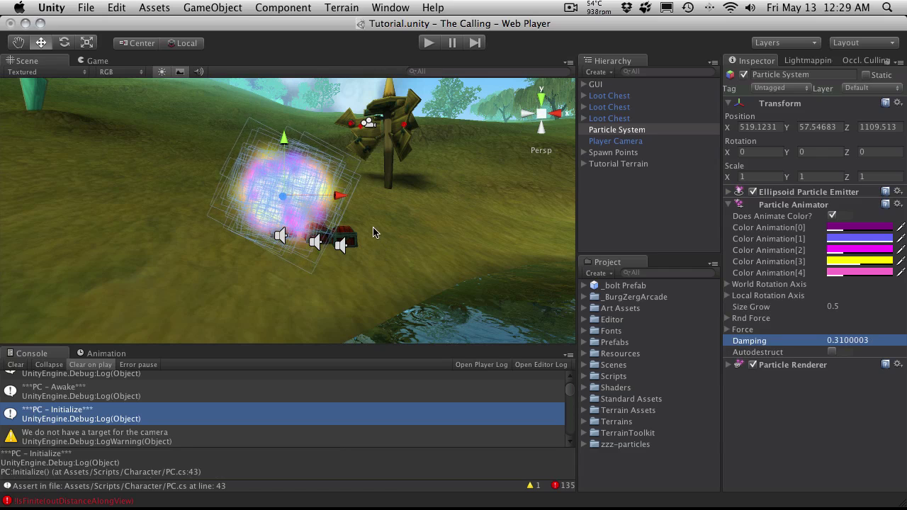
{"action": "left_click", "coordinate": [833, 352]}
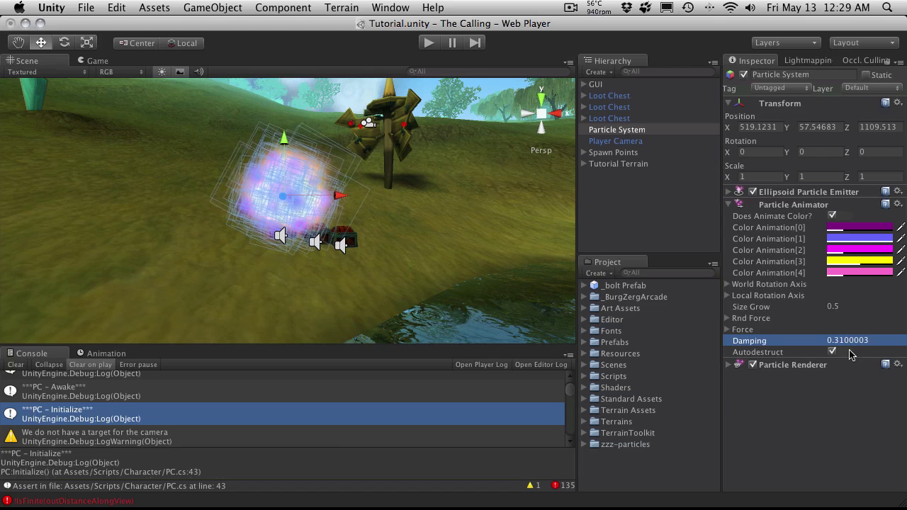
Enable Cast Shadows and Receive Shadows in the Particle Renderer, then start Play mode
{"action": "left_click", "coordinate": [728, 205]}
{"action": "left_click", "coordinate": [728, 217]}
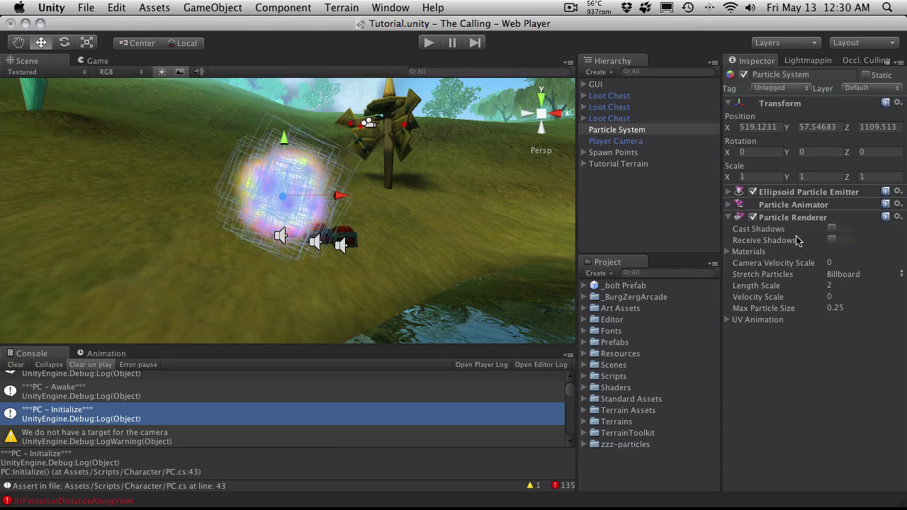
{"action": "left_click", "coordinate": [833, 229]}
{"action": "left_click", "coordinate": [832, 240]}
{"action": "left_click", "coordinate": [428, 44]}
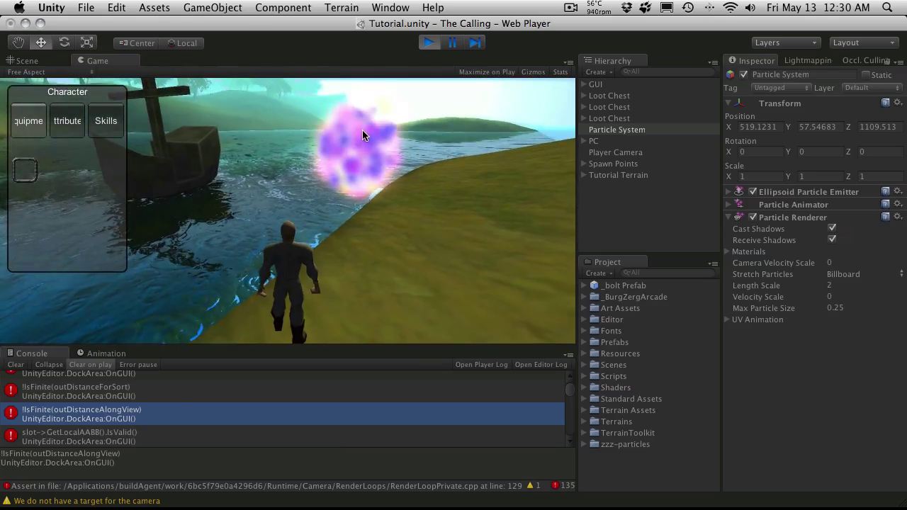
Steer the character with A and D past the particle cloud by the chests, then stop Play mode
{"action": "key", "text": "a"}
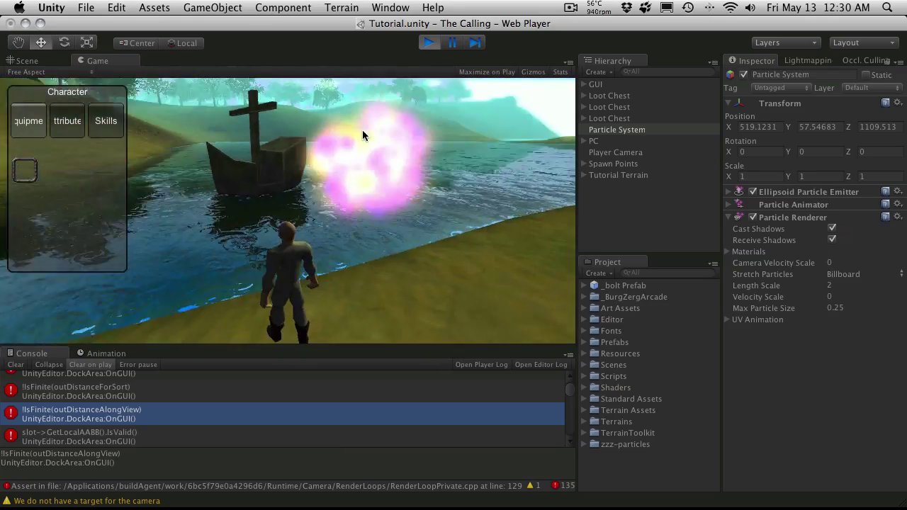
{"action": "key", "text": "a"}
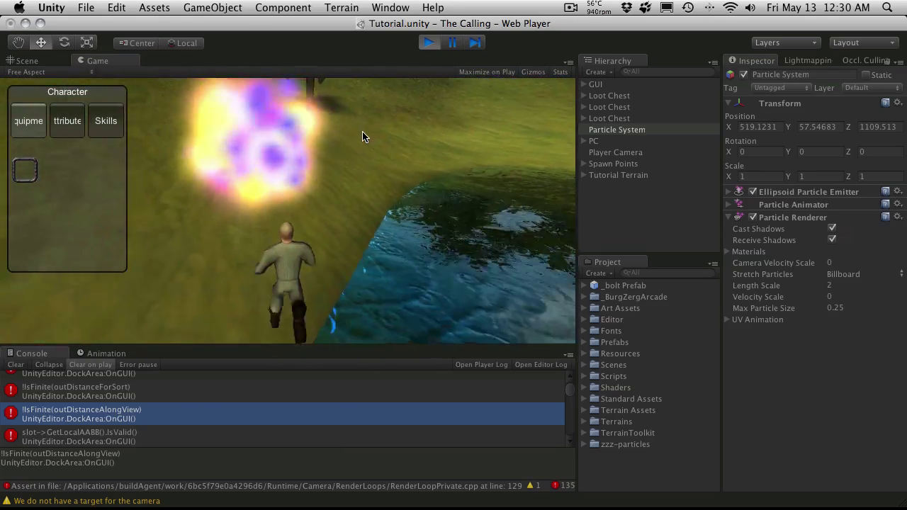
{"action": "key", "text": "d"}
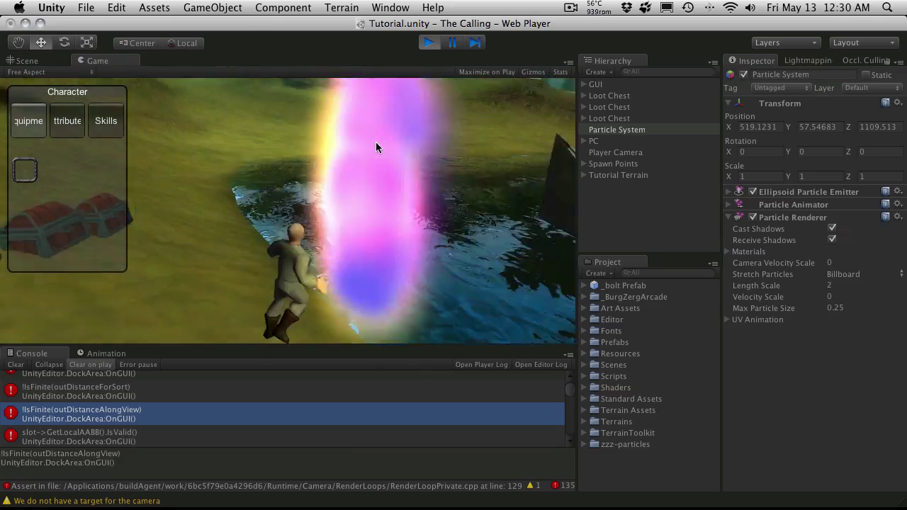
{"action": "key", "text": "a"}
{"action": "key", "text": "d"}
{"action": "key", "text": "d"}
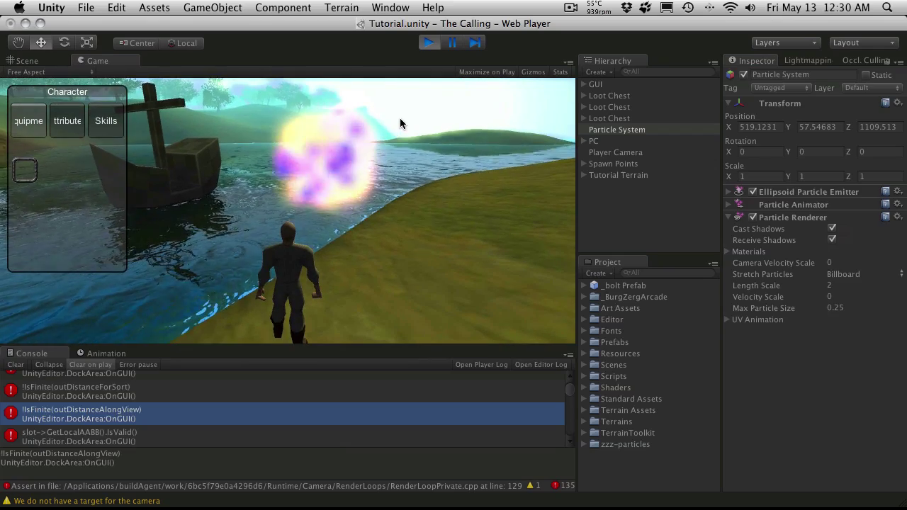
{"action": "left_click", "coordinate": [430, 42]}
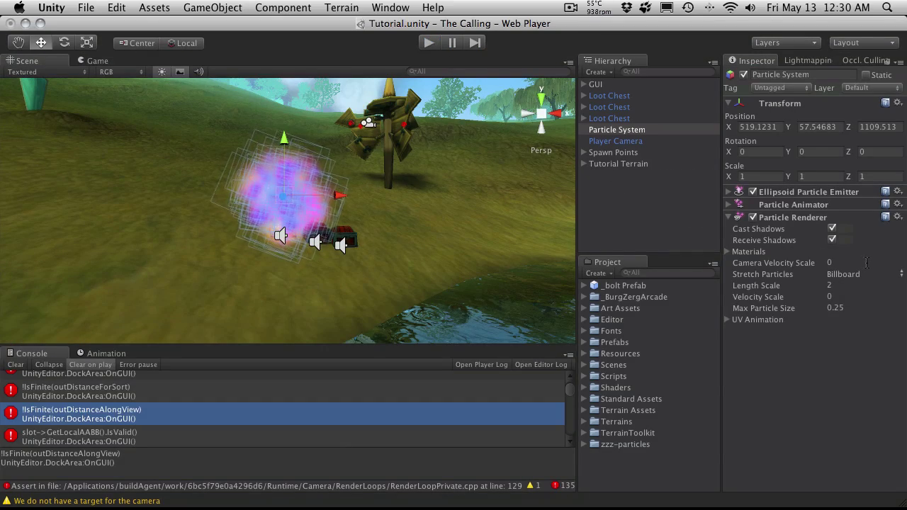
Turn off both shadow options and set the Materials size to 2, then back to 1
{"action": "left_click", "coordinate": [832, 240]}
{"action": "left_click", "coordinate": [832, 229]}
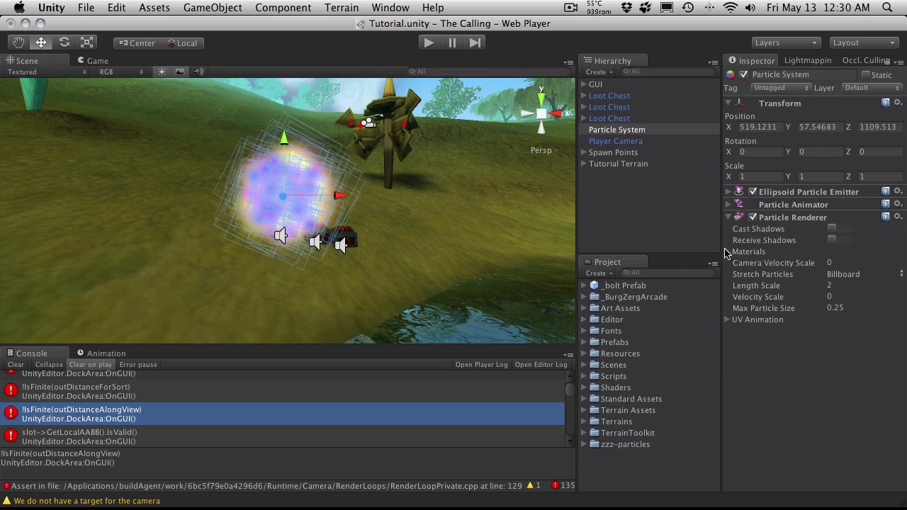
{"action": "left_click", "coordinate": [750, 252]}
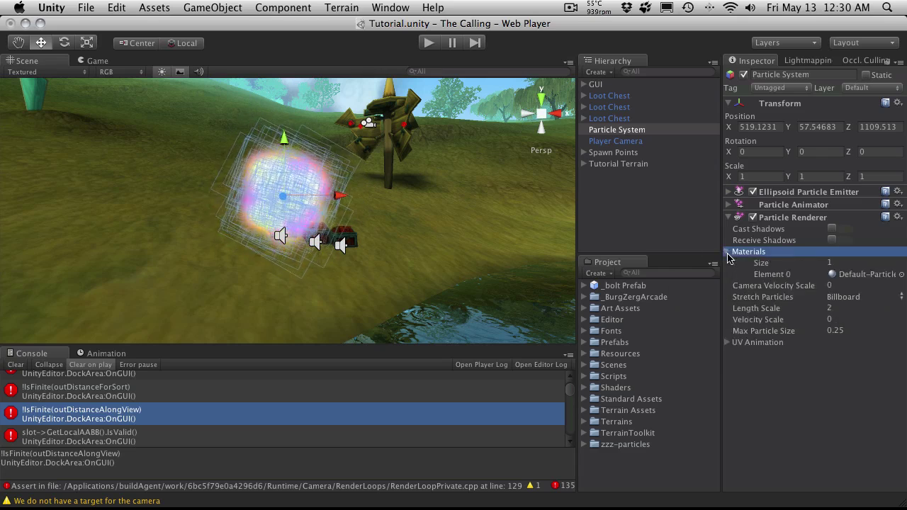
{"action": "left_click", "coordinate": [859, 262]}
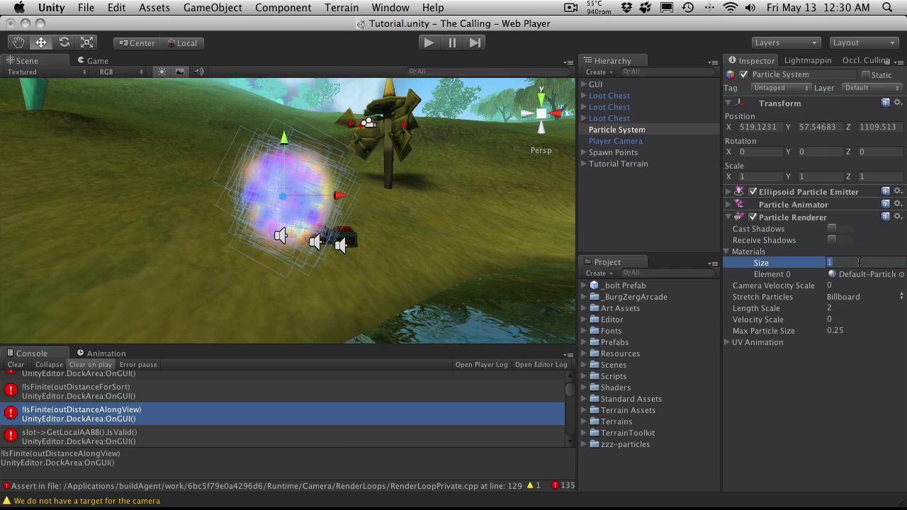
{"action": "type", "text": "2"}
{"action": "key", "text": "Return"}
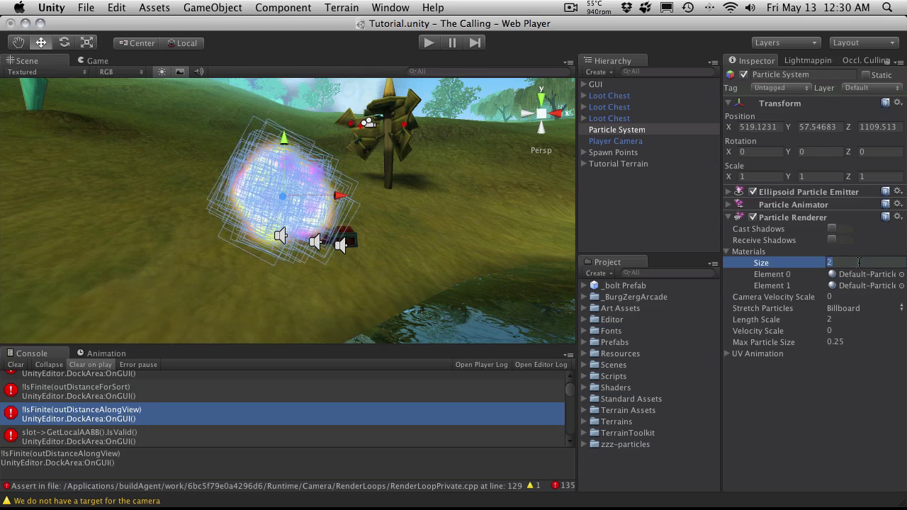
{"action": "type", "text": "1"}
{"action": "key", "text": "Return"}
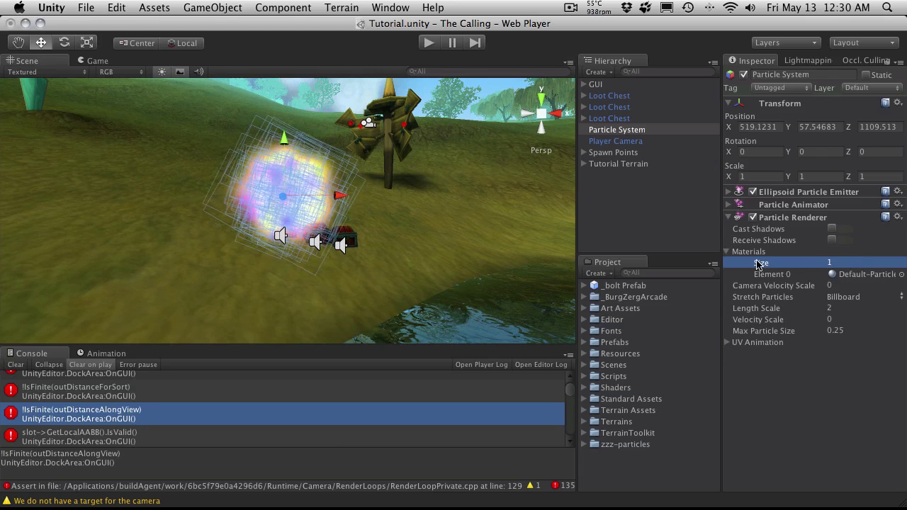
{"action": "left_click", "coordinate": [729, 252]}
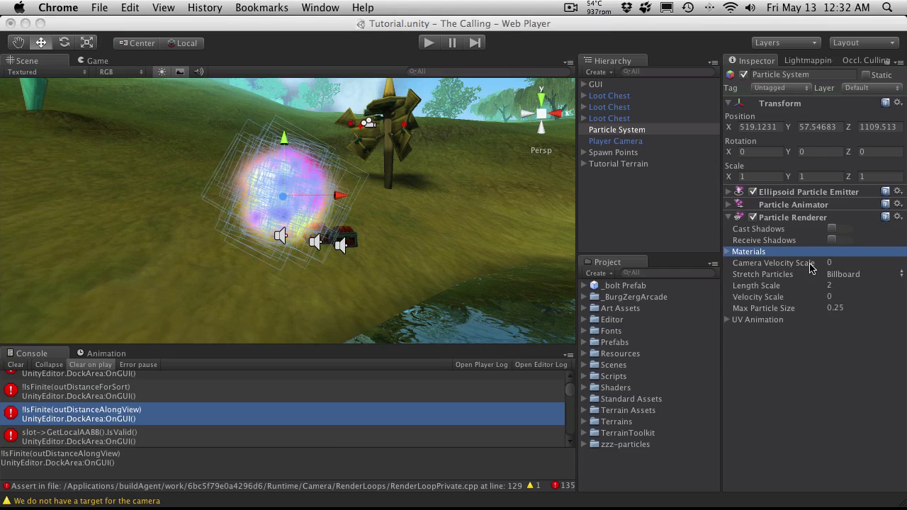
{"action": "left_click", "coordinate": [811, 264]}
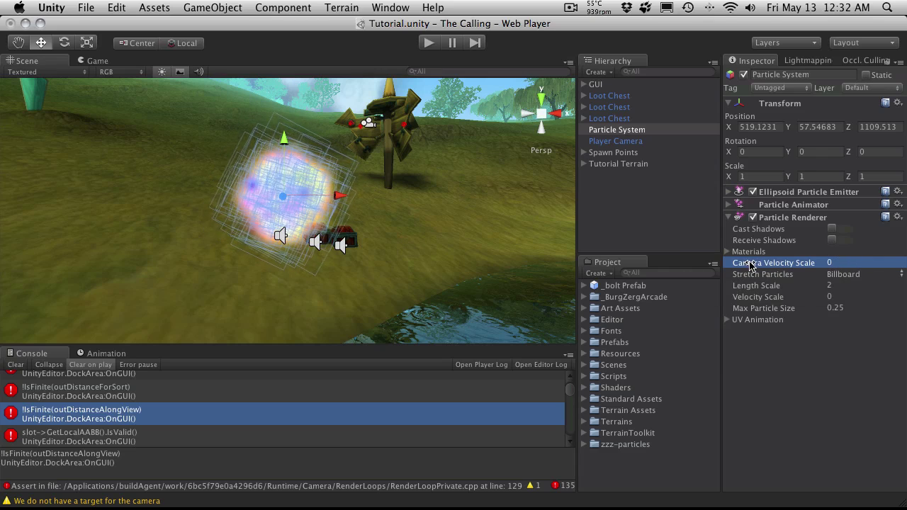
{"action": "left_click_drag", "start_coordinate": [752, 264], "coordinate": [776, 266]}
{"action": "left_click", "coordinate": [846, 262]}
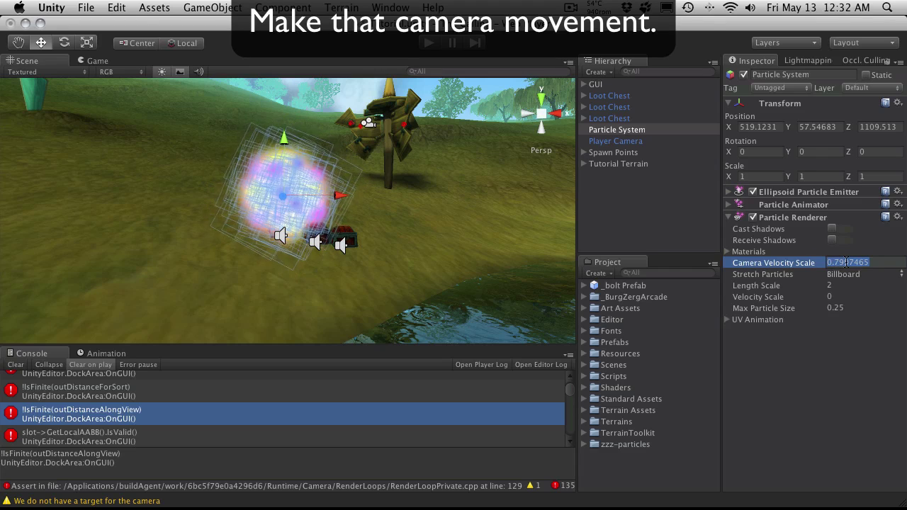
{"action": "key", "text": "BackSpace"}
{"action": "key", "text": "Return"}
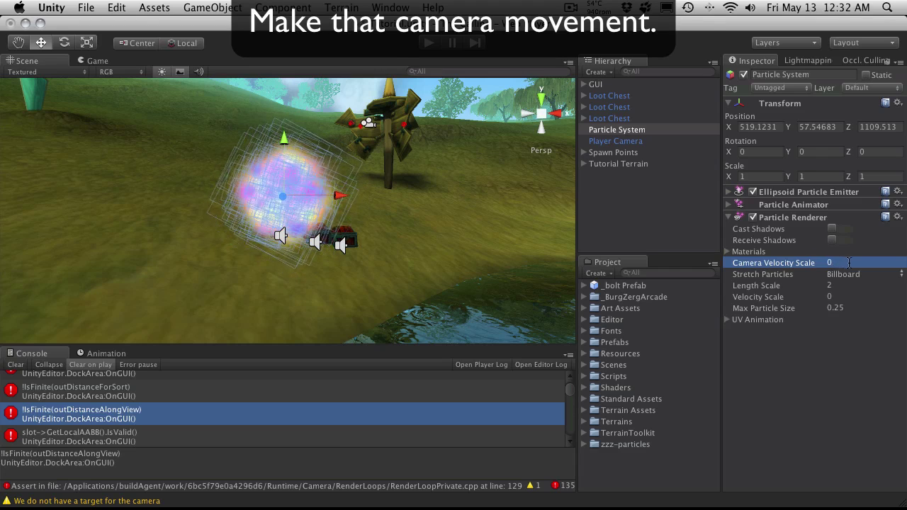
{"action": "left_click", "coordinate": [899, 277]}
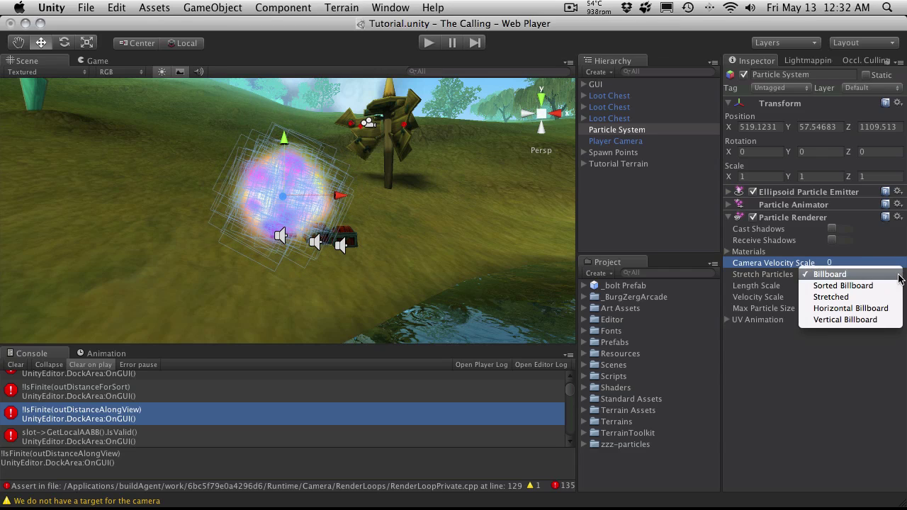
{"action": "left_click", "coordinate": [871, 297]}
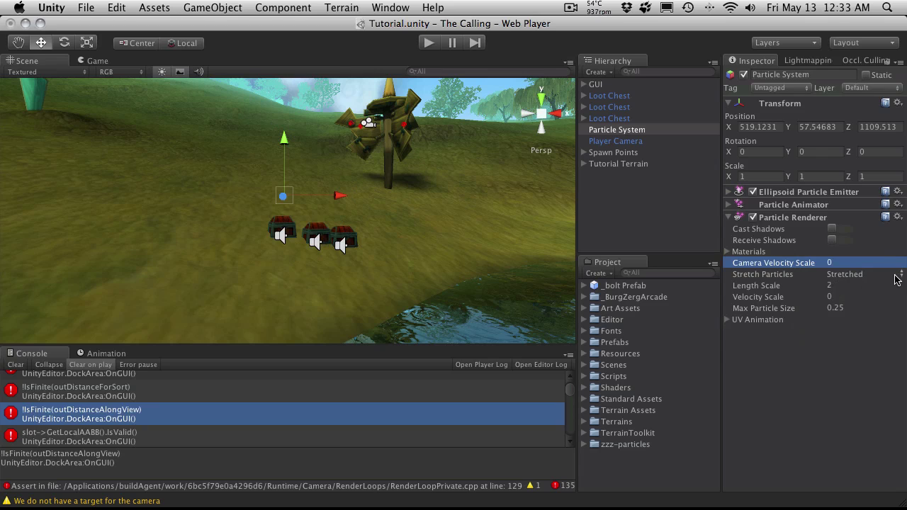
{"action": "left_click", "coordinate": [895, 279]}
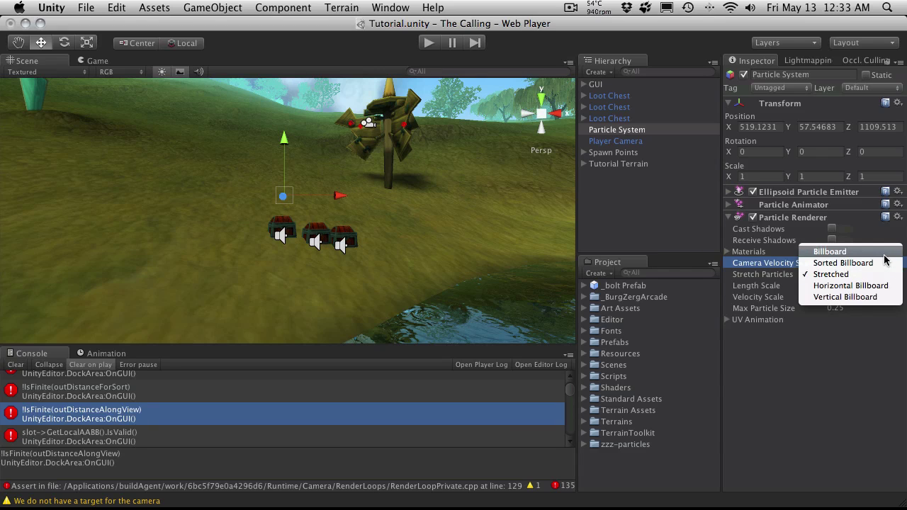
{"action": "left_click", "coordinate": [885, 253]}
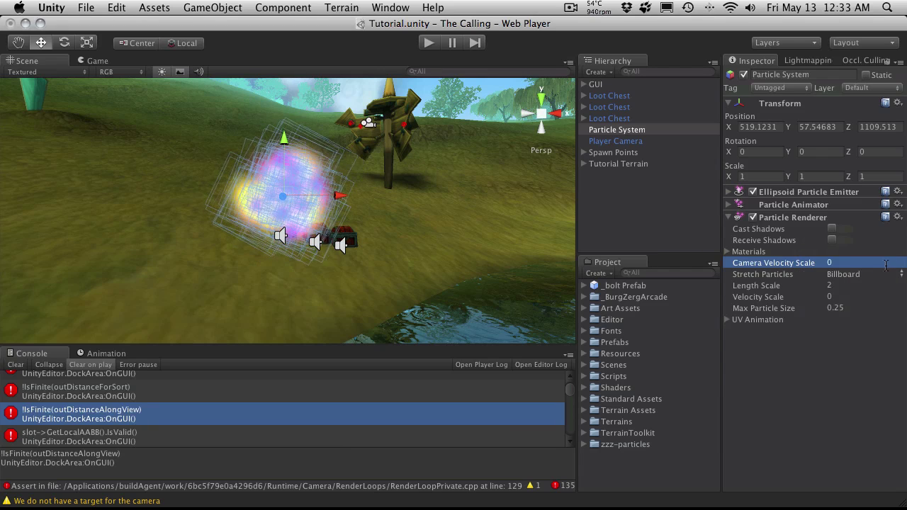
Inspect Length Scale and Velocity Scale without changing them, then fold away UV Animation
{"action": "left_click", "coordinate": [773, 286]}
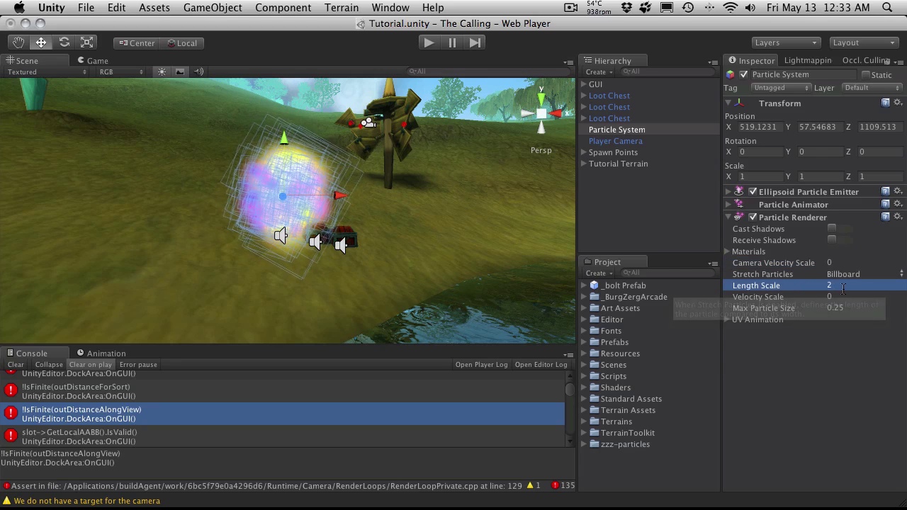
{"action": "left_click", "coordinate": [846, 297]}
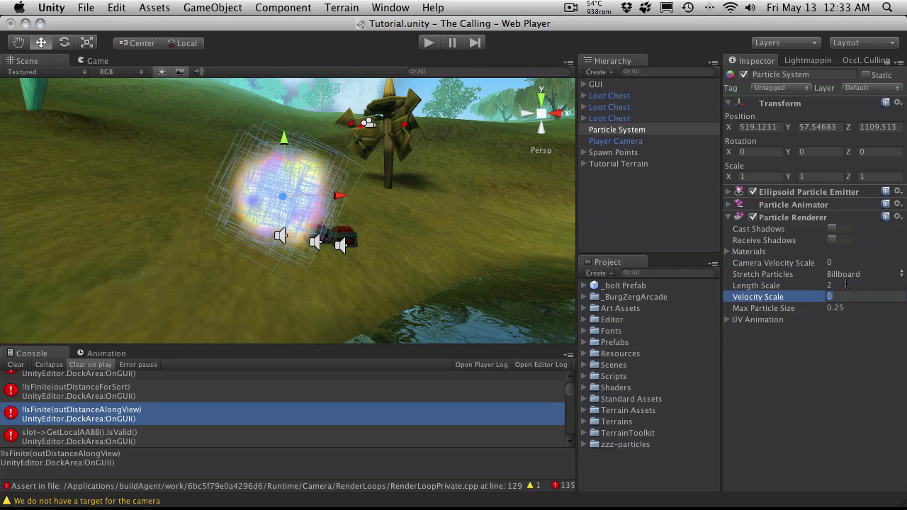
{"action": "left_click", "coordinate": [845, 284]}
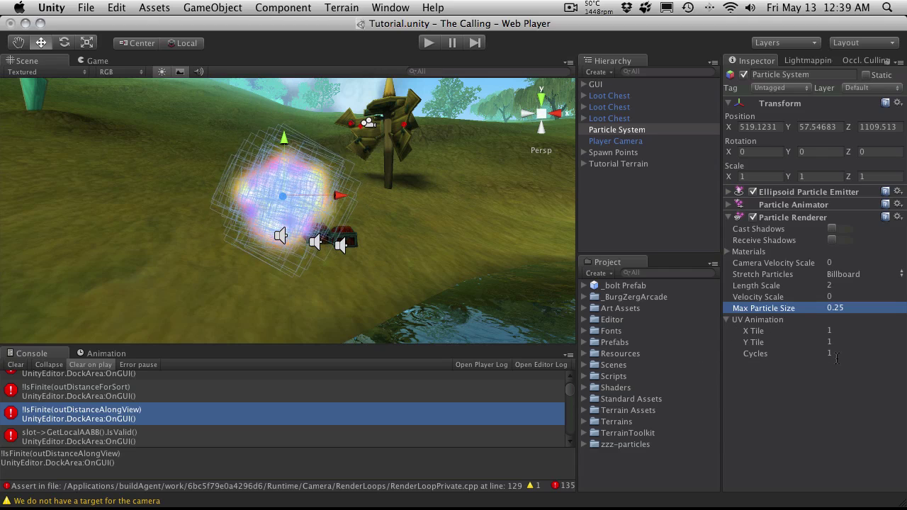
{"action": "left_click", "coordinate": [728, 321]}
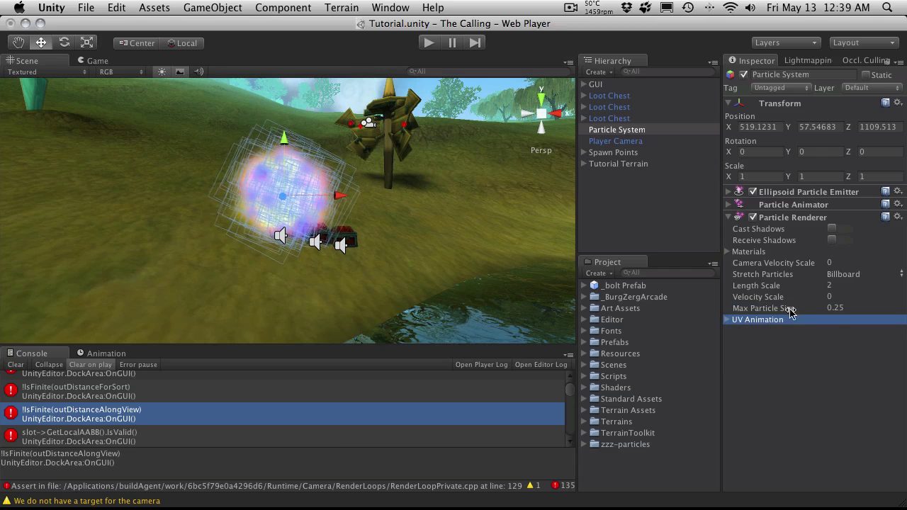
{"action": "left_click", "coordinate": [728, 217]}
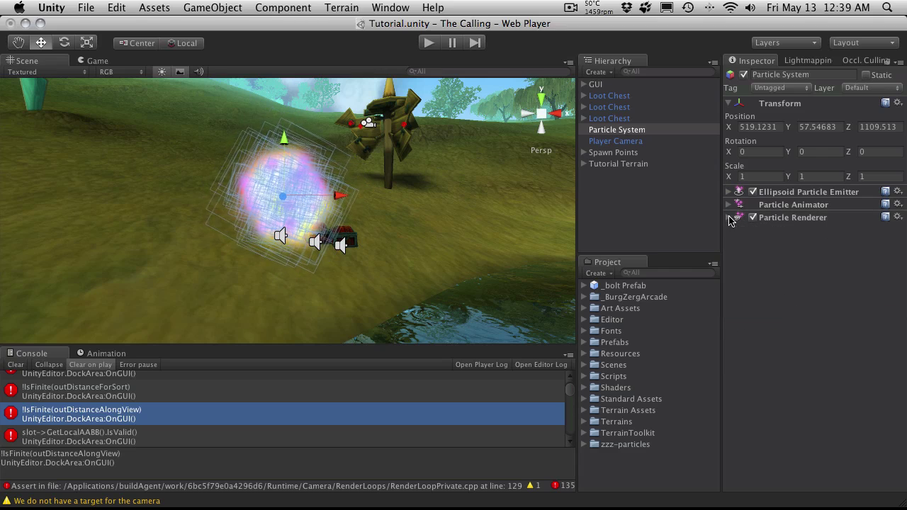
{"action": "left_click", "coordinate": [731, 196]}
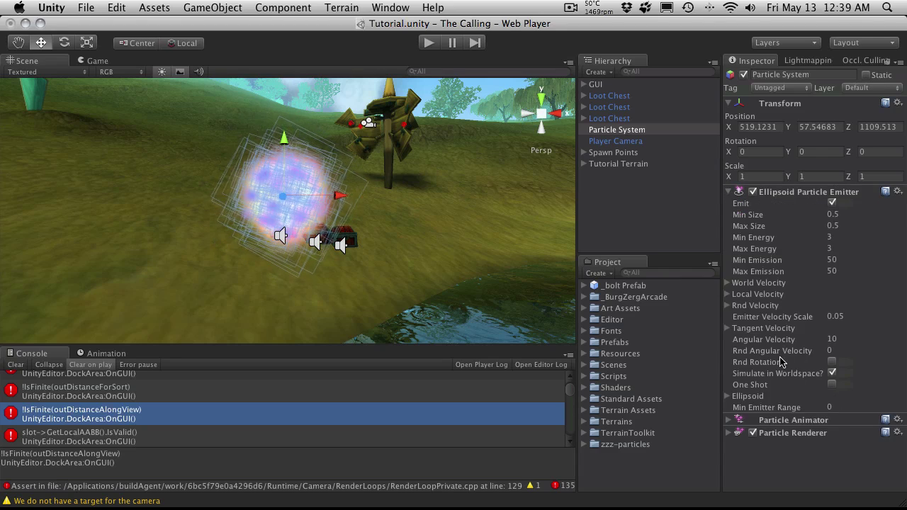
{"action": "left_click", "coordinate": [738, 196]}
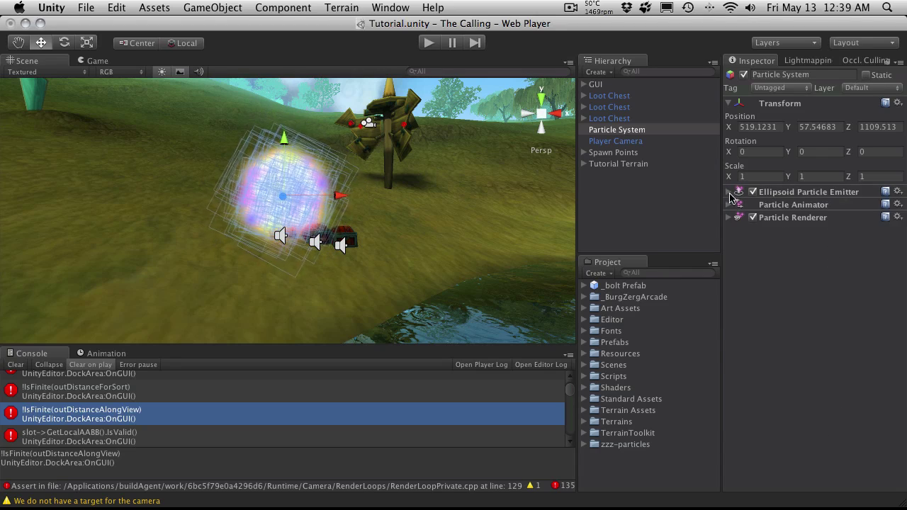
{"action": "left_click", "coordinate": [307, 5]}
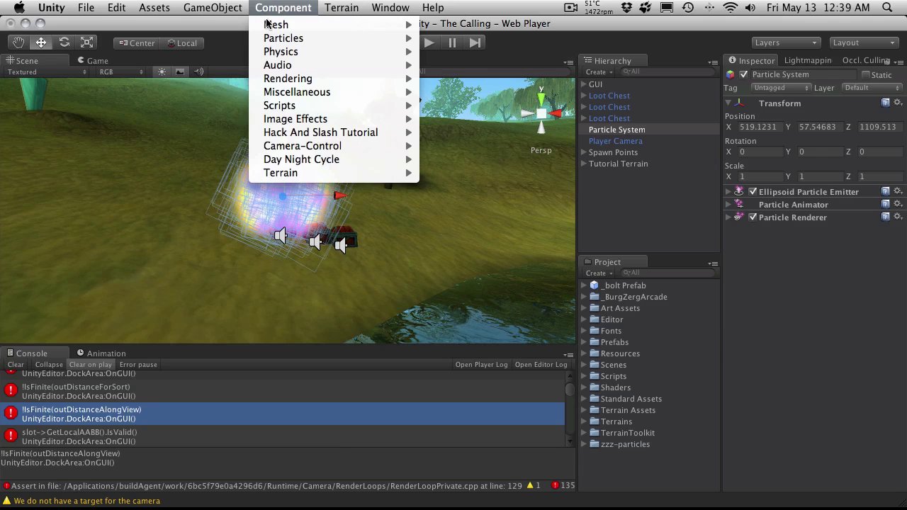
{"action": "mouse_move", "coordinate": [287, 40]}
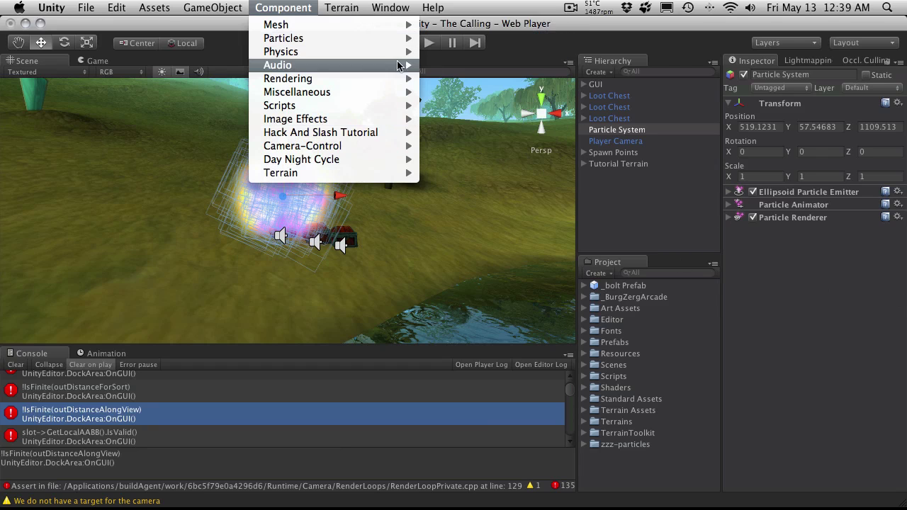
{"action": "left_click", "coordinate": [808, 314]}
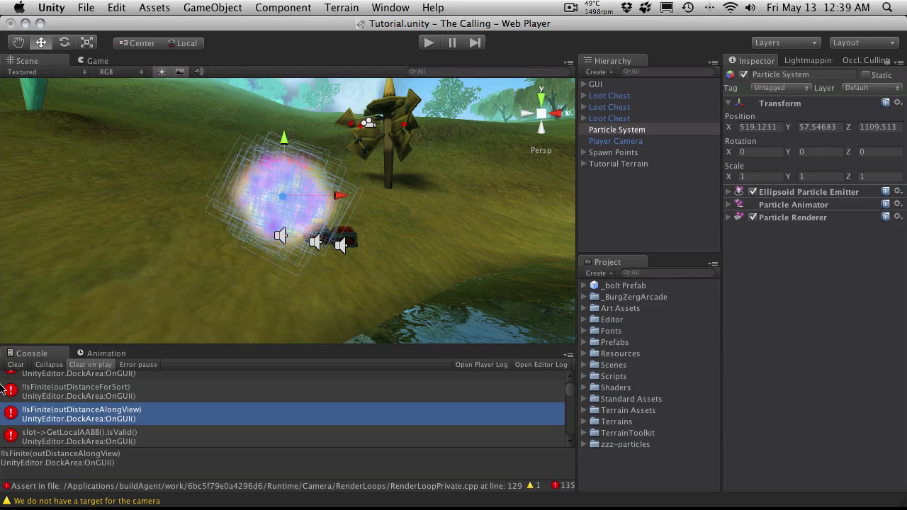
Clear the Console messages, then run a brief play-test and stop it
{"action": "left_click", "coordinate": [7, 364]}
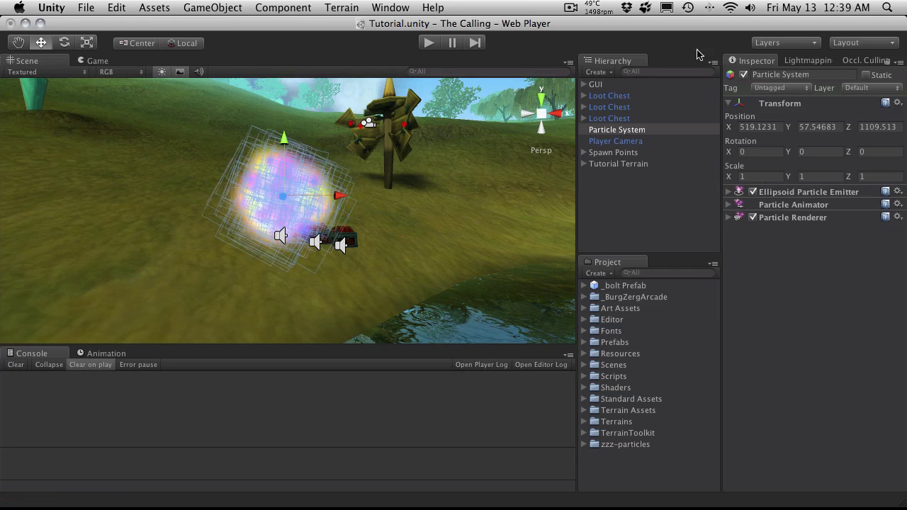
{"action": "left_click", "coordinate": [421, 44]}
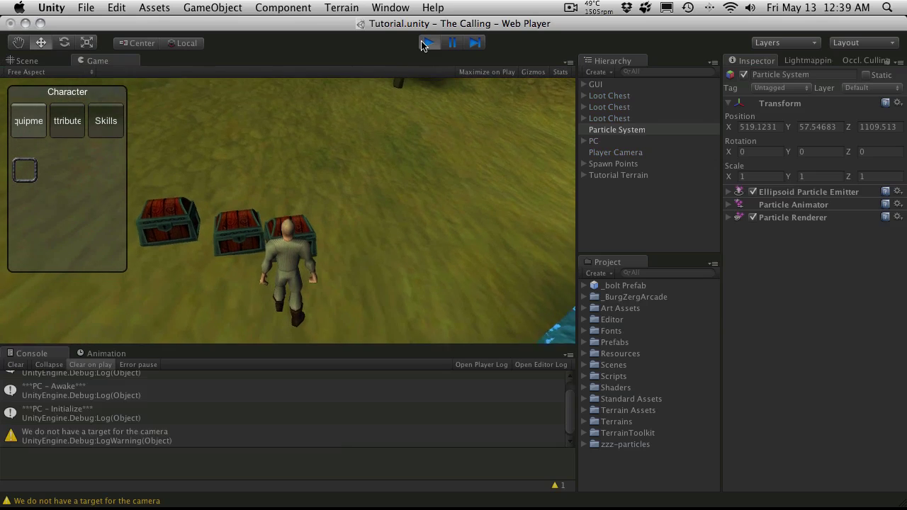
{"action": "left_click", "coordinate": [422, 43]}
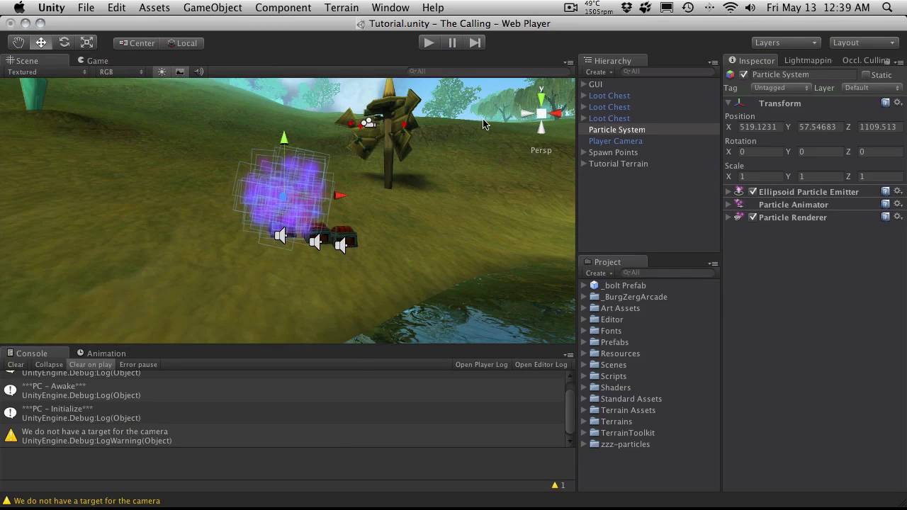